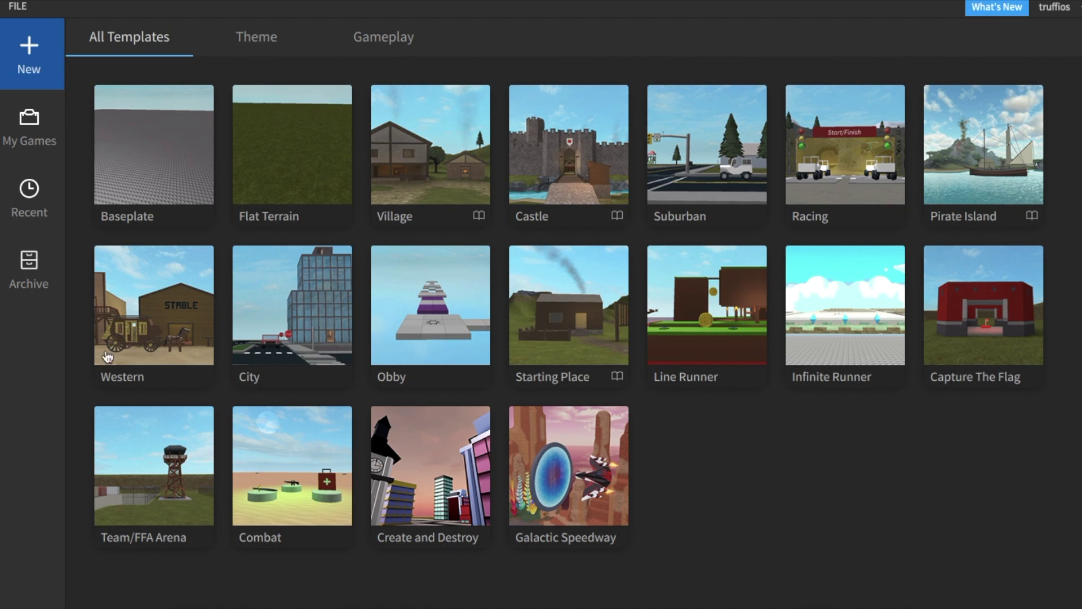
Start a new place from the Baseplate template.
click(179, 142)
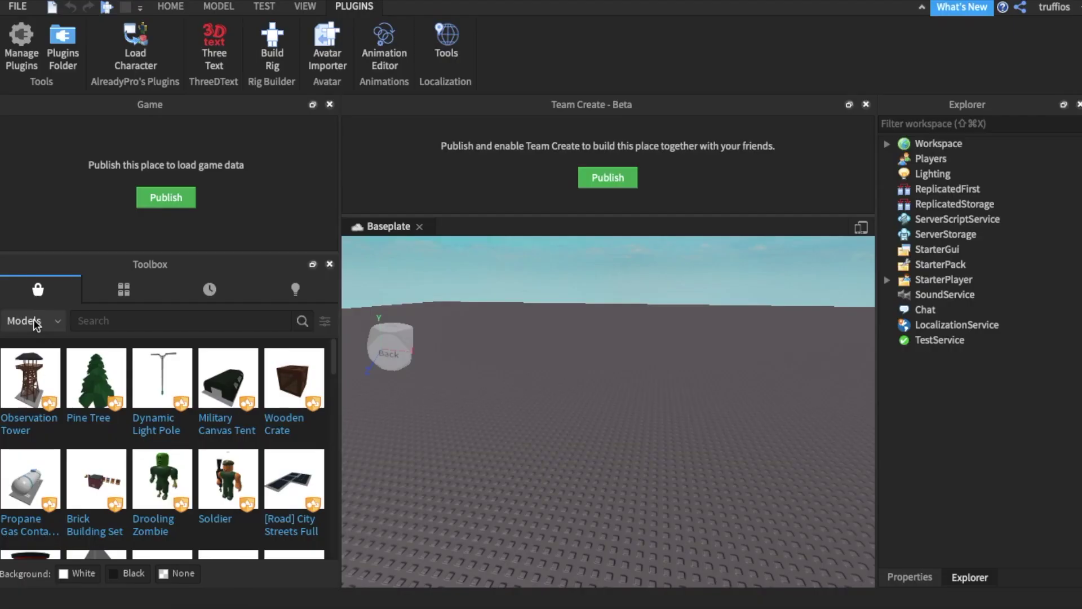
Search the Toolbox plugins for 'load character'.
click(36, 320)
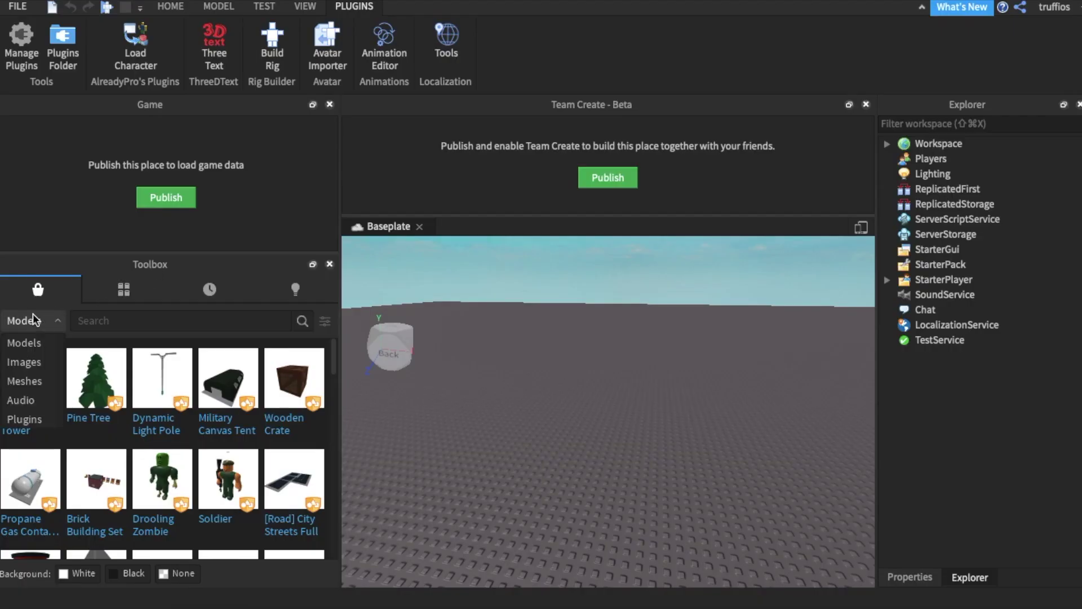
click(39, 419)
click(97, 322)
text(l)
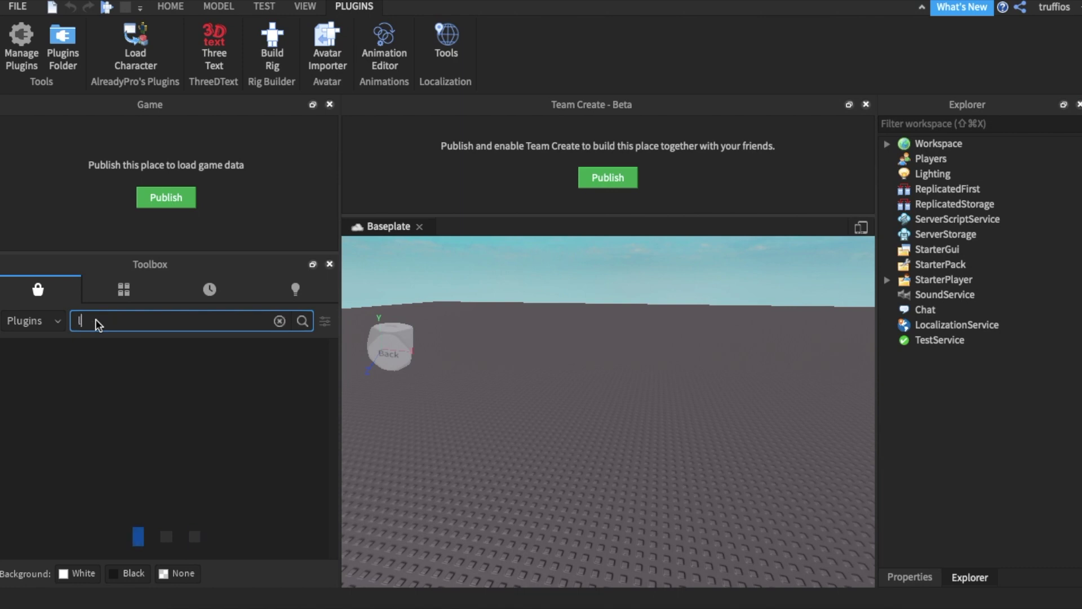
text(oad charac)
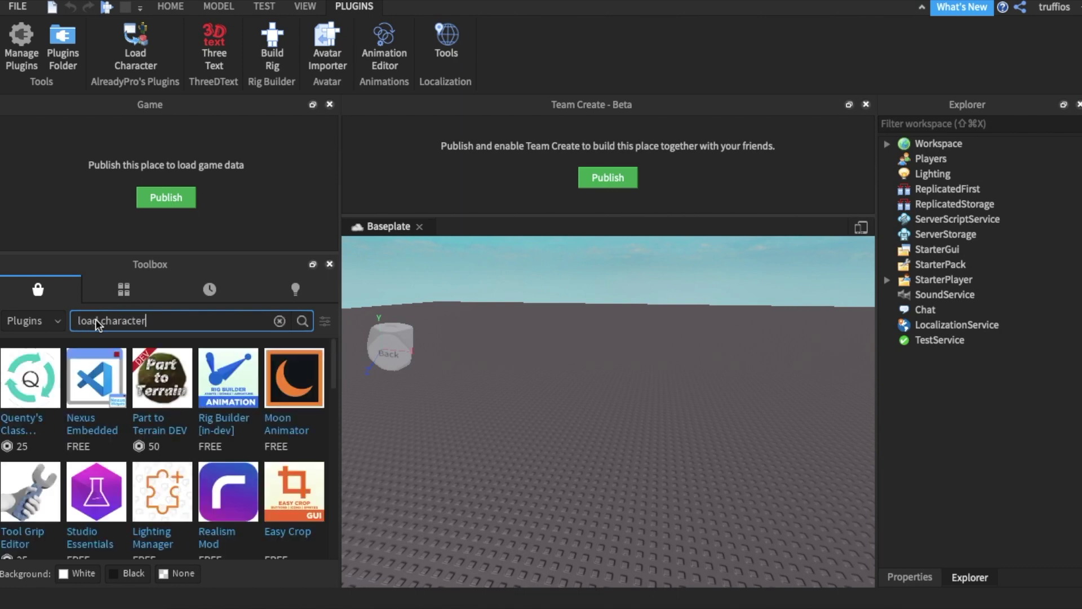
text(ter)
key(Return)
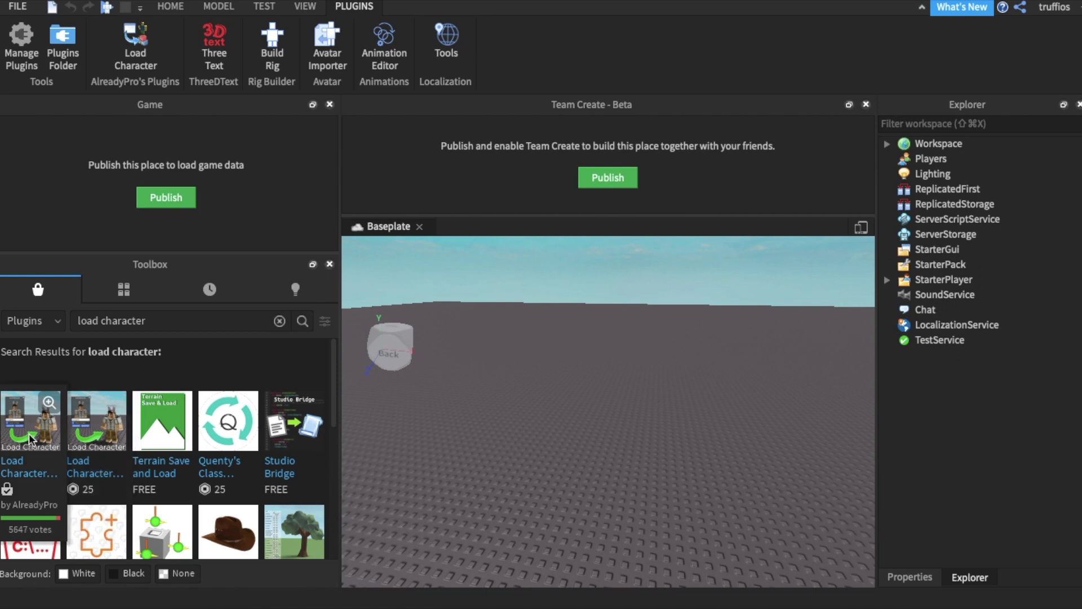
Check the Load Character Lite plugin's details, then return the Toolbox to Models.
click(16, 441)
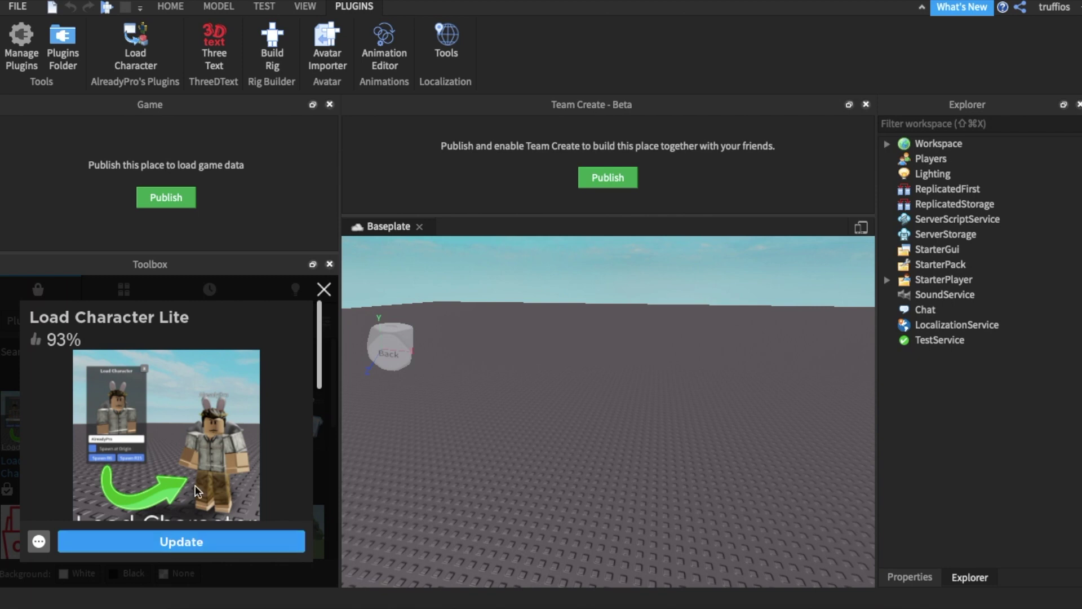
click(325, 289)
click(31, 320)
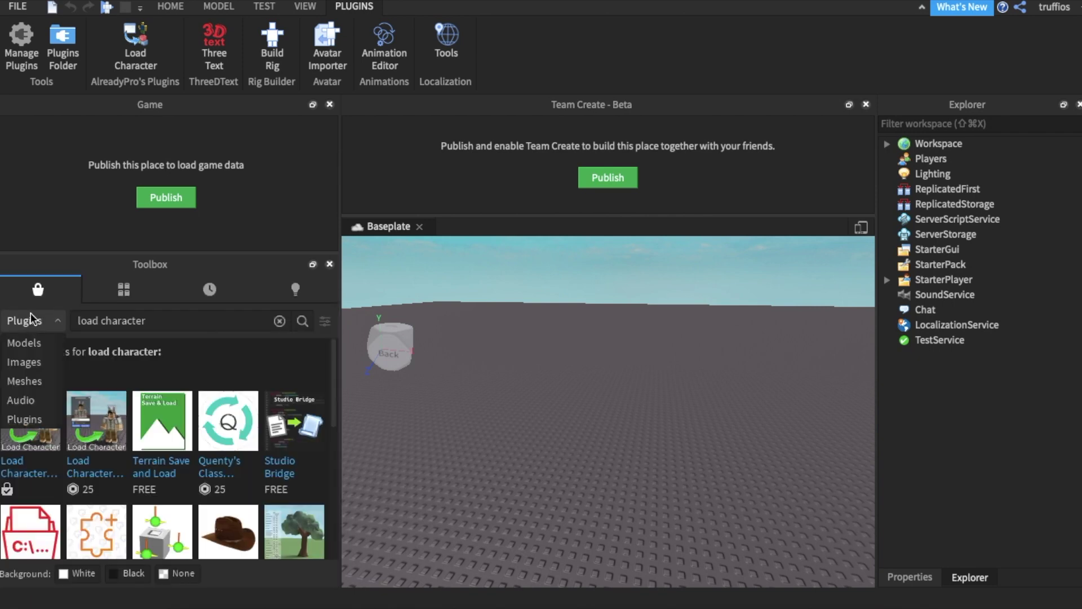
click(29, 342)
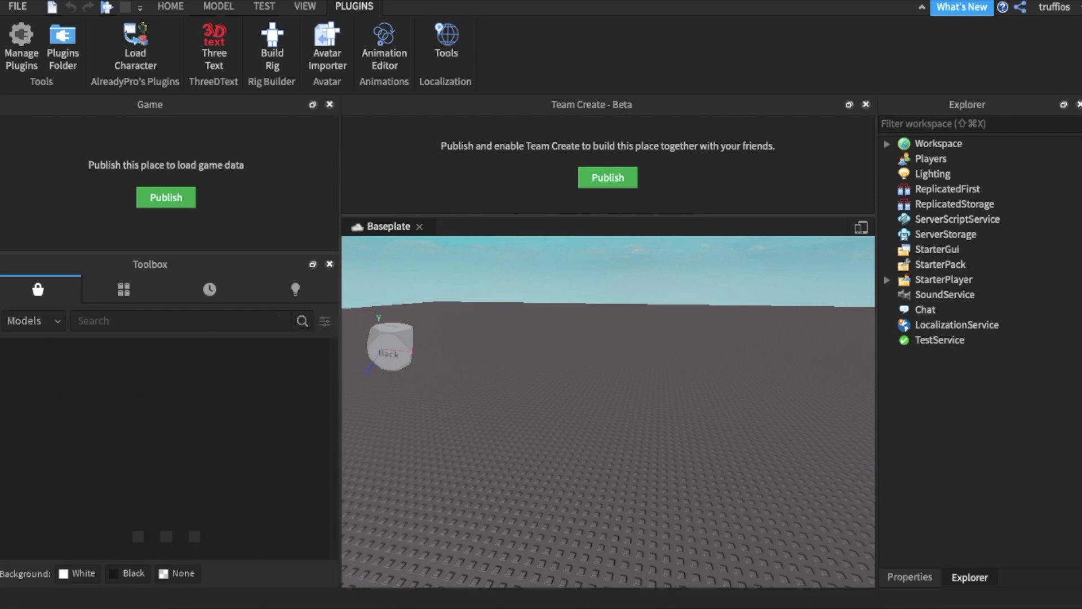
Spawn the user's avatar by username with Spawn at Origin turned off.
click(133, 54)
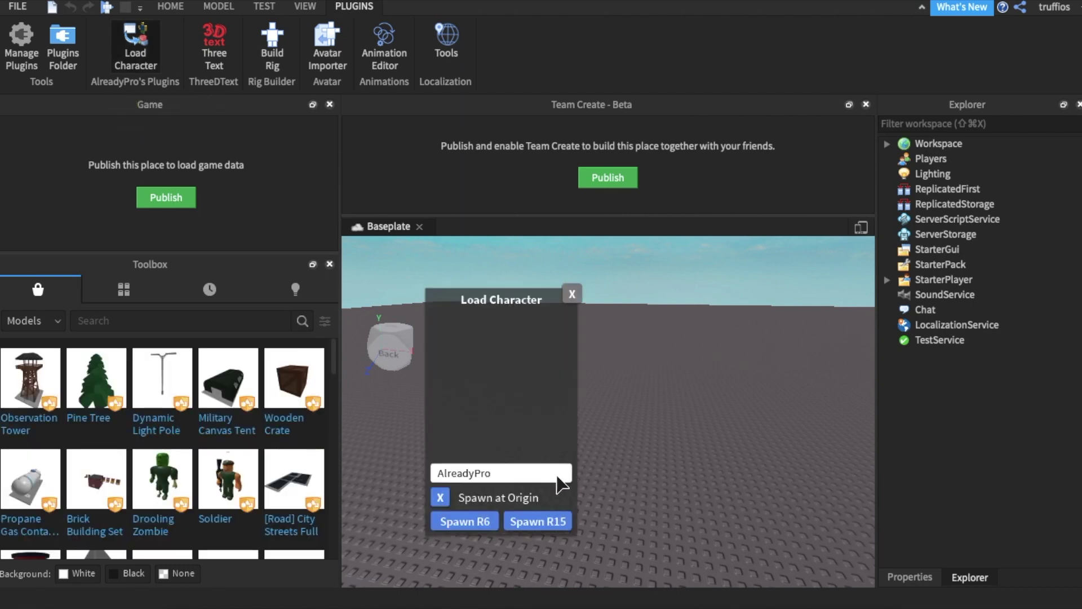
double_click(500, 476)
text(truffios)
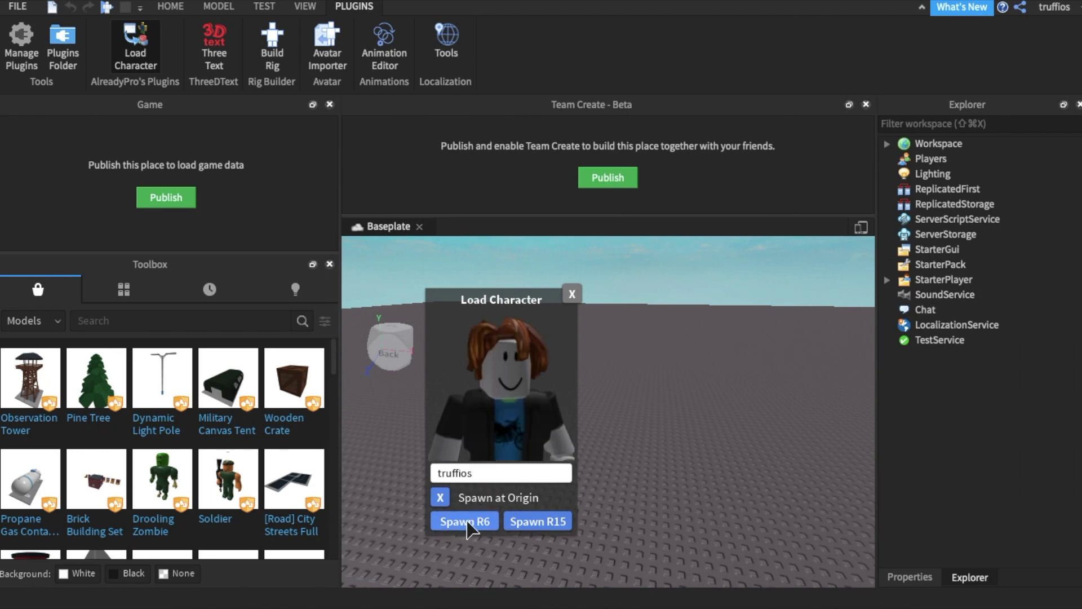
click(440, 497)
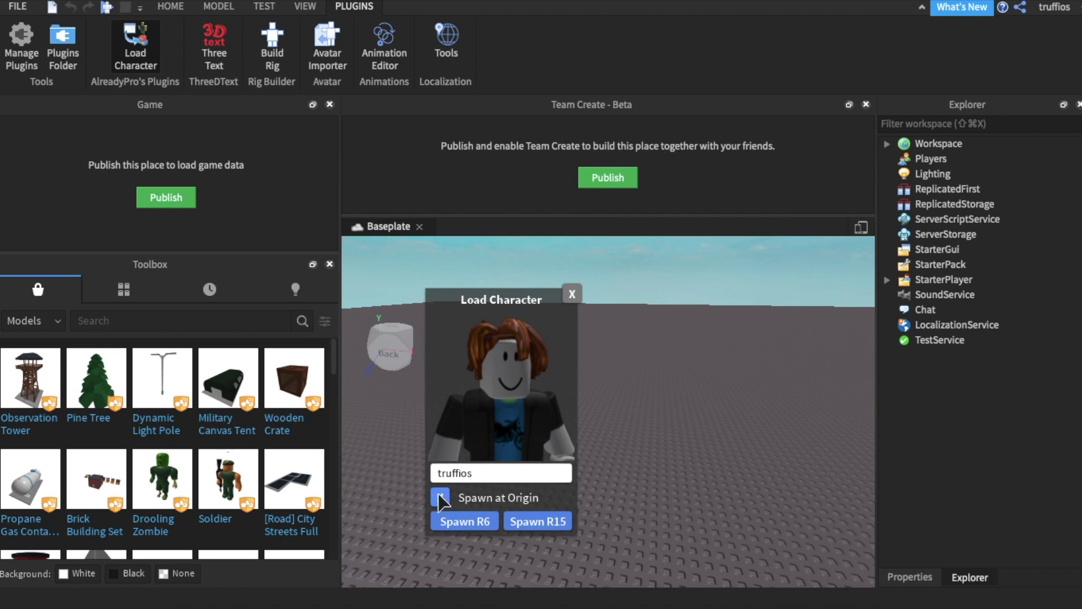
click(455, 523)
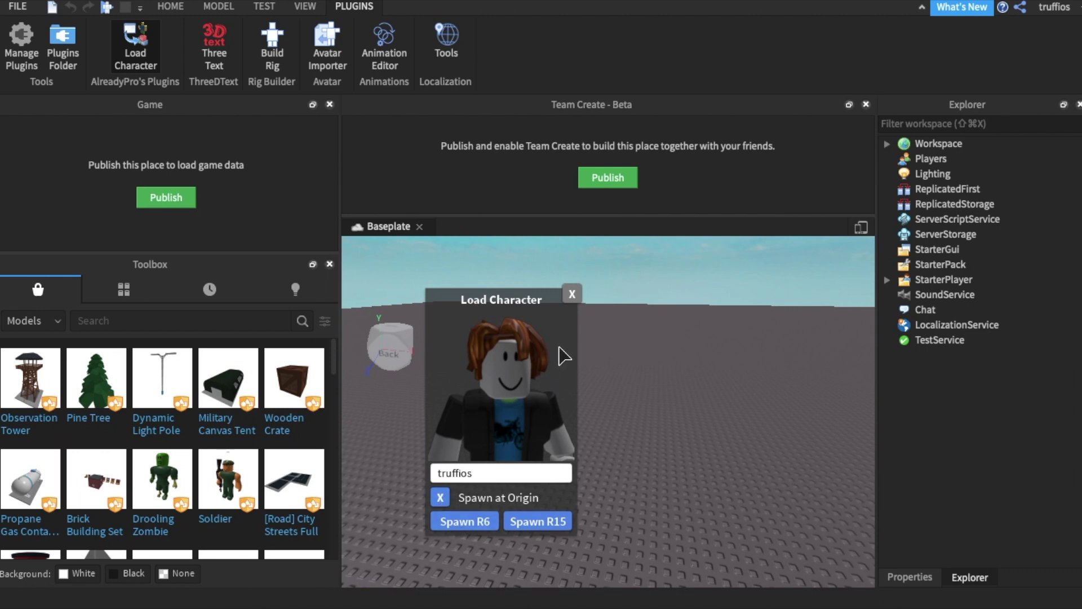
click(572, 295)
Frame the avatar from the front and delete the Baseplate.
key(f)
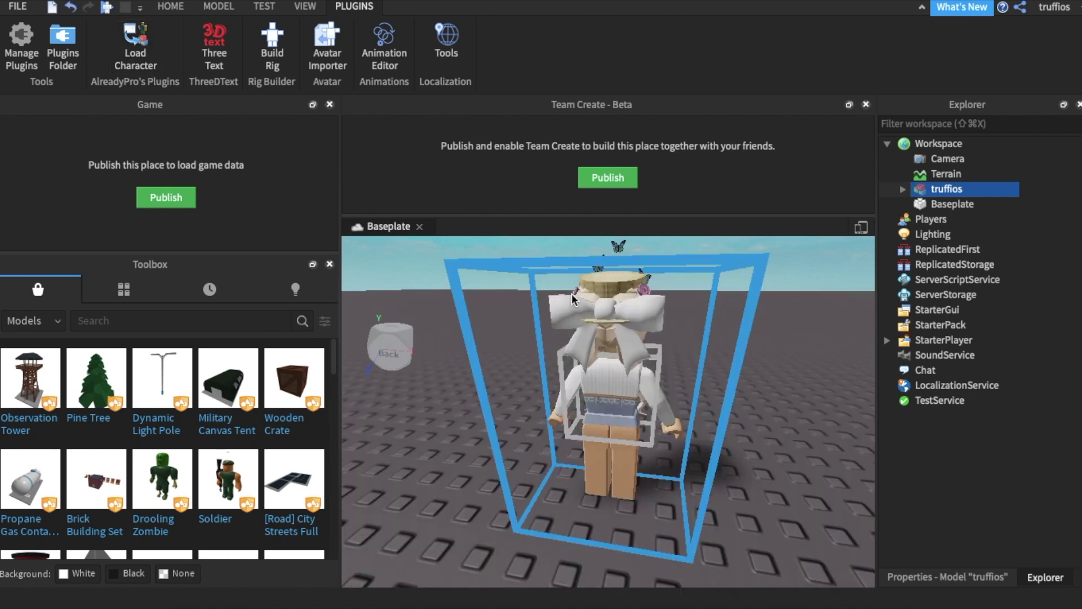
right_drag(738, 373, 614, 410)
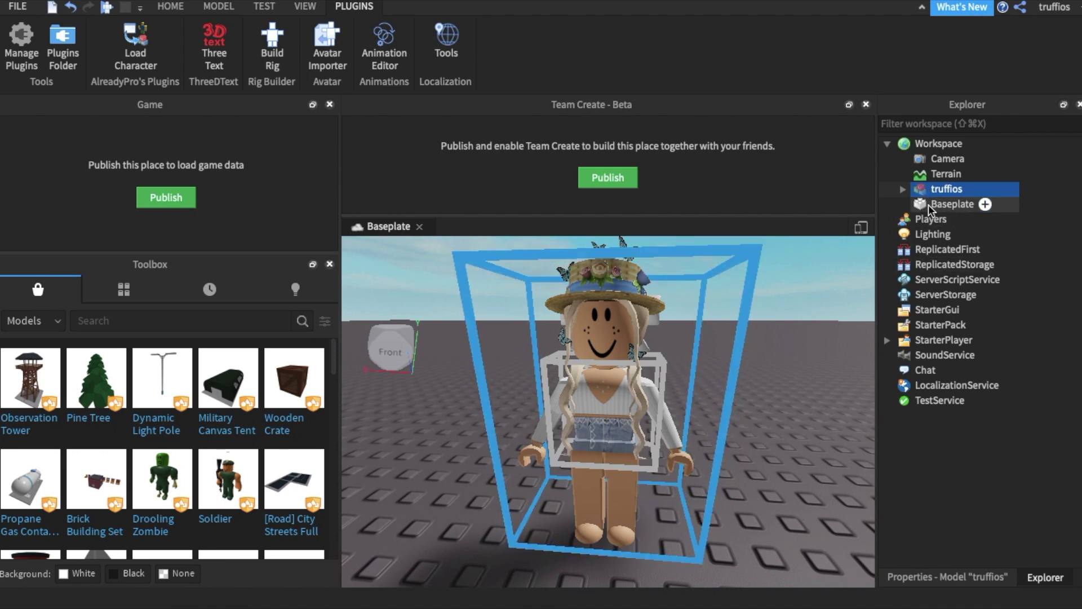
mouse_move(950, 194)
click(938, 205)
key(Delete)
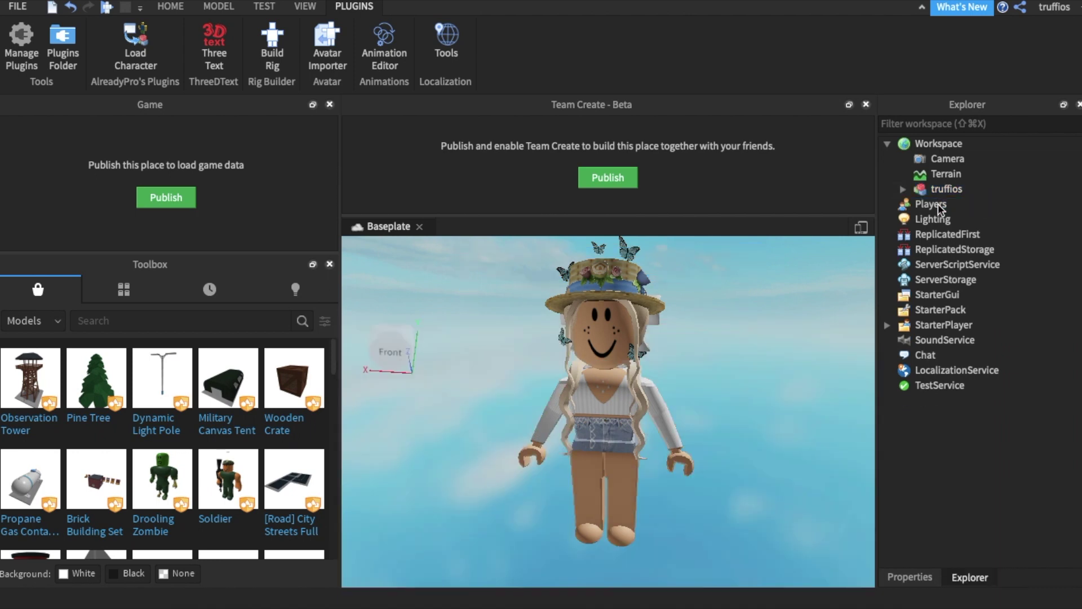
Export the avatar model as 'tutor' into Desktop/untitled folder, then delete it.
click(940, 191)
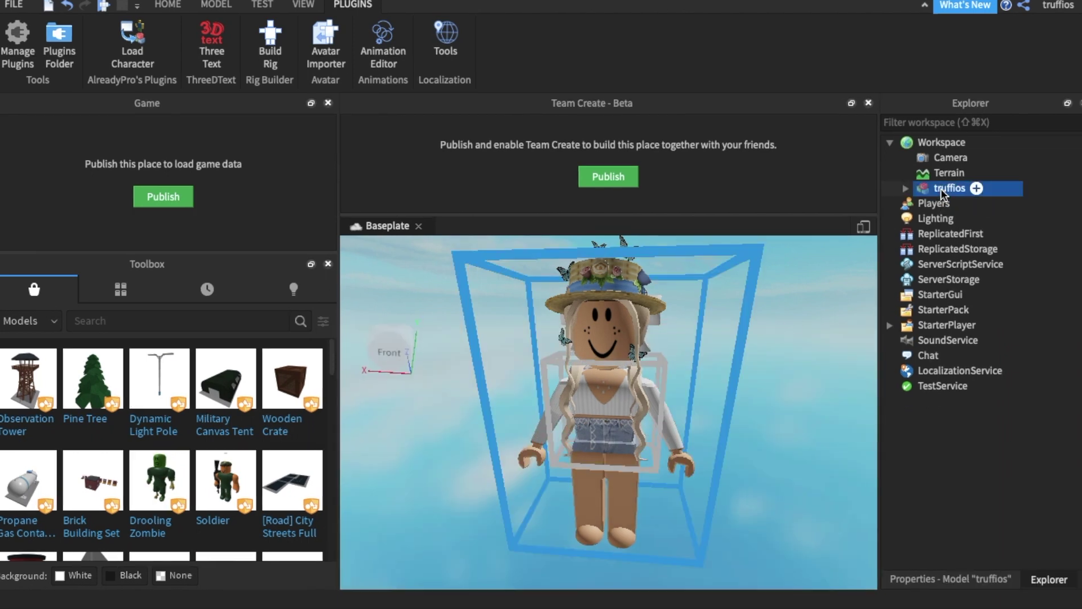
right_click(941, 190)
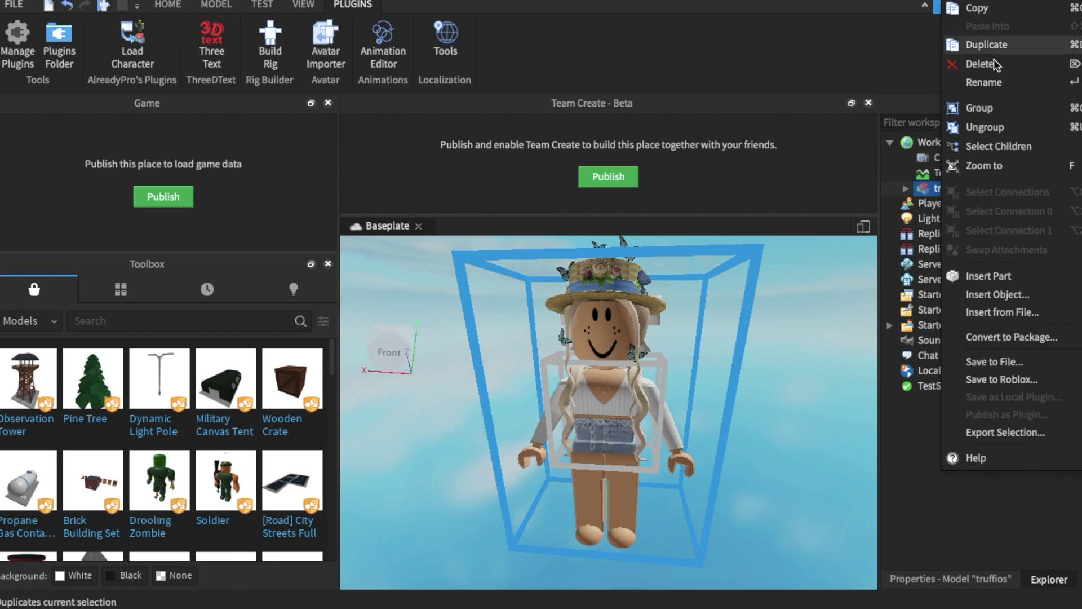
click(991, 433)
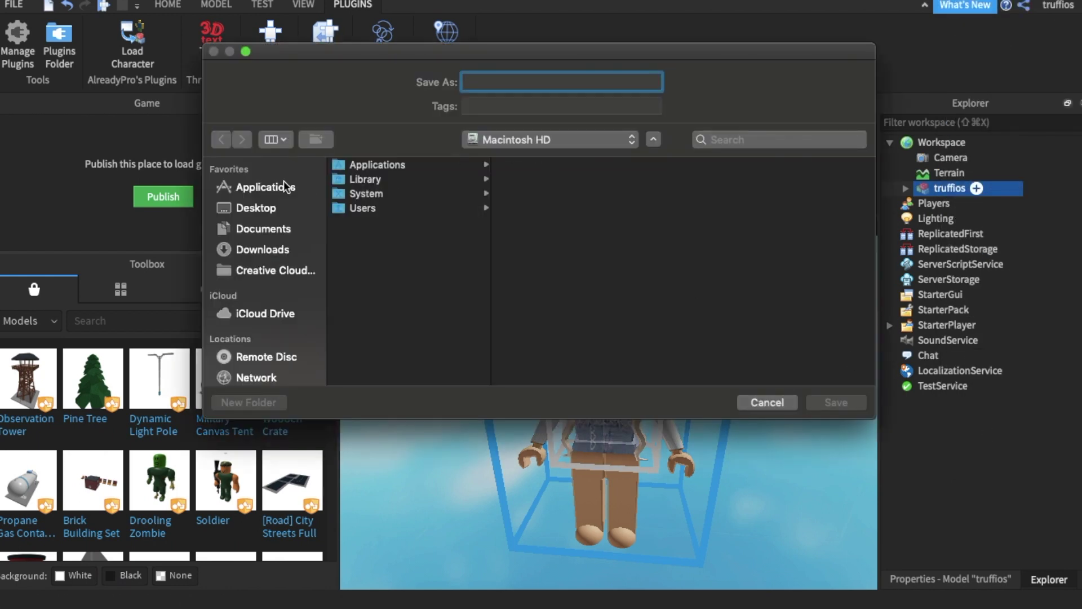
click(261, 207)
click(381, 309)
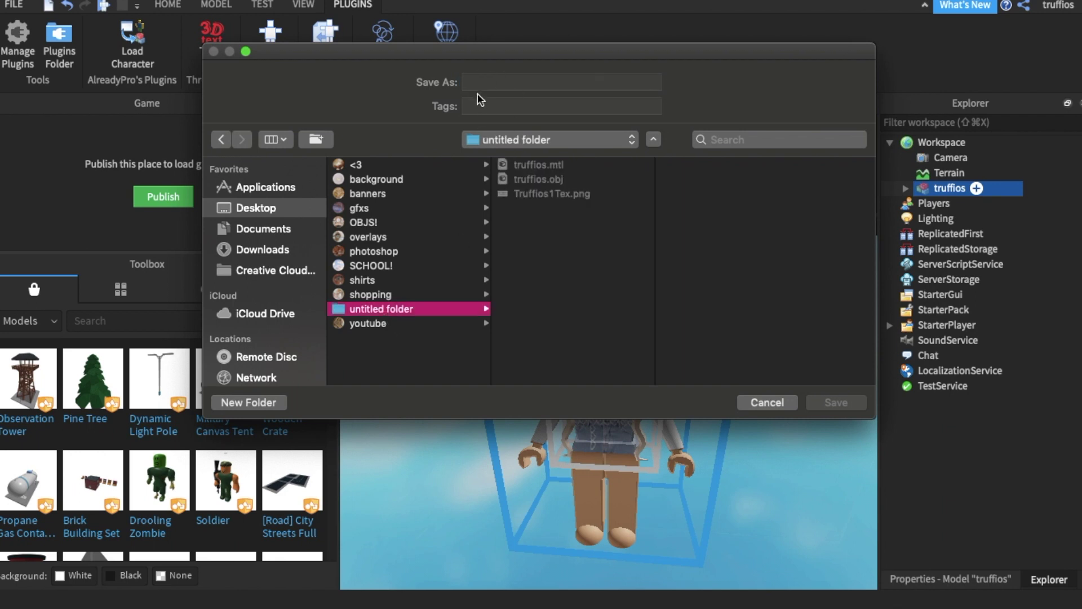
click(486, 83)
text(tutorial)
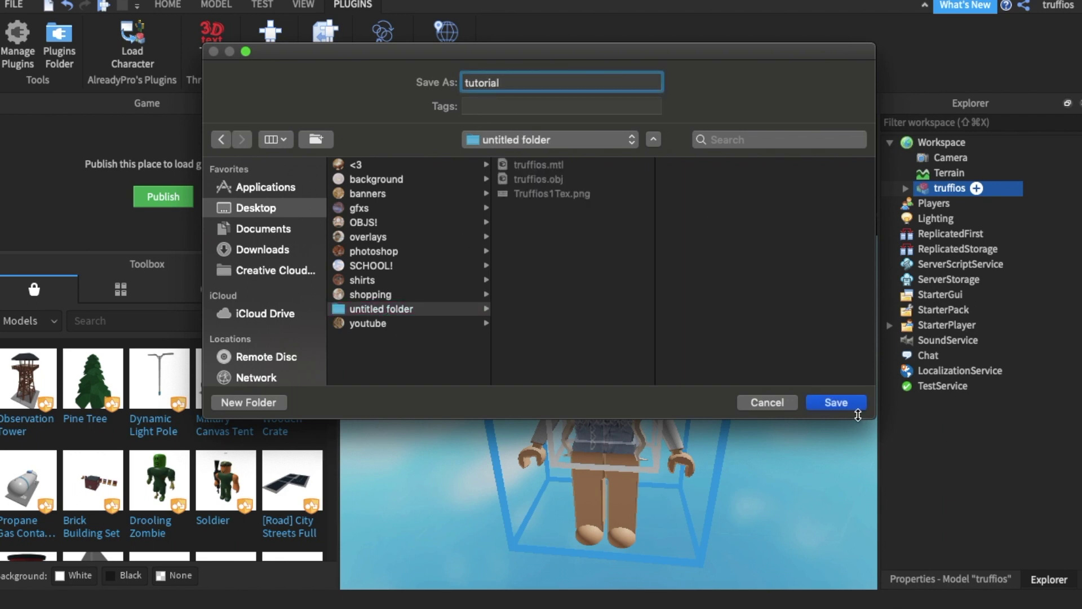
click(835, 404)
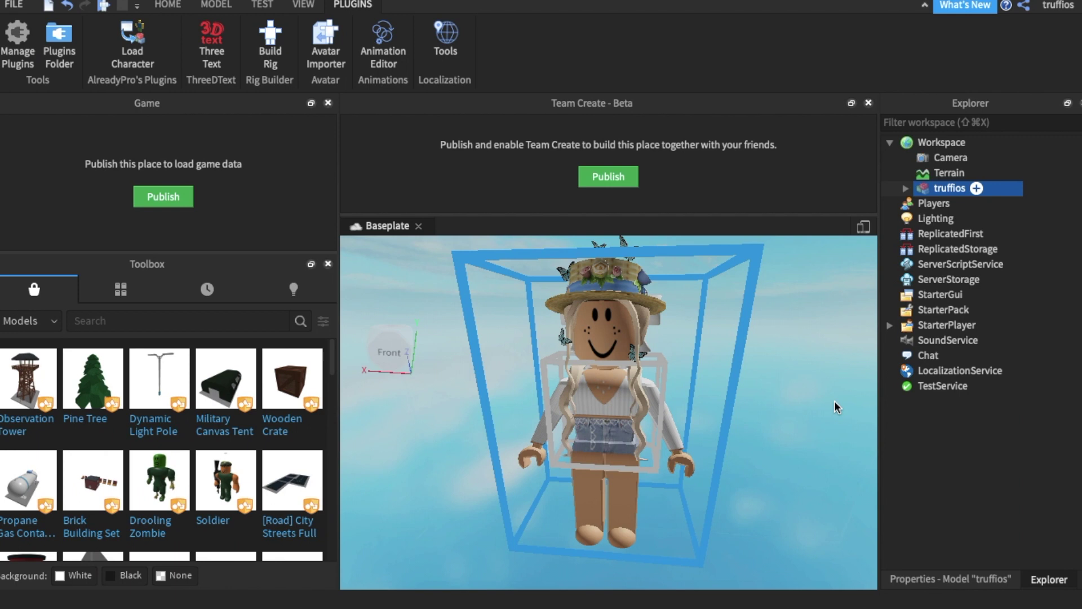
key(Delete)
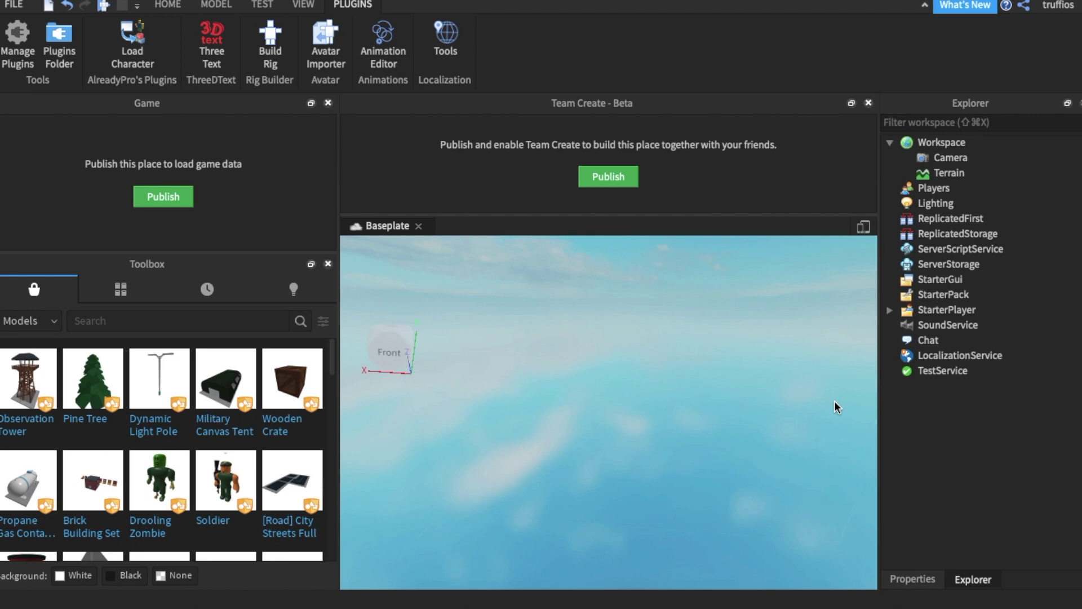
Search the model library for 'aesthetic' and insert the Aesthetic Study Room model.
click(218, 321)
text(aes)
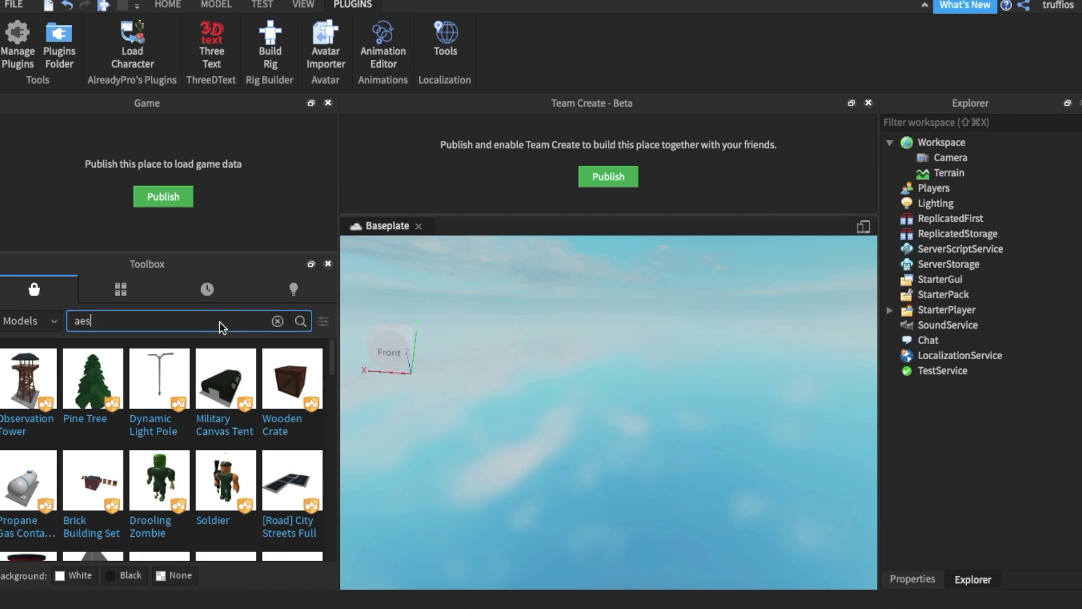
text(thetic)
key(Return)
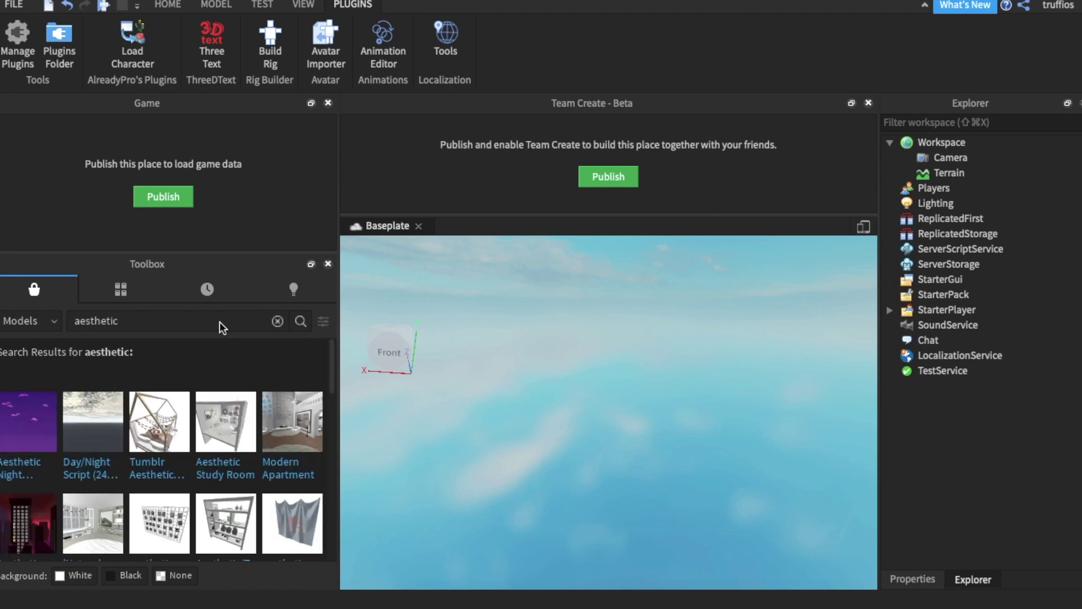
click(221, 427)
click(714, 464)
Select the room's objects in Explorer, from the Fujifilm camera down to Sphere.
scroll(715, 464, up, 10)
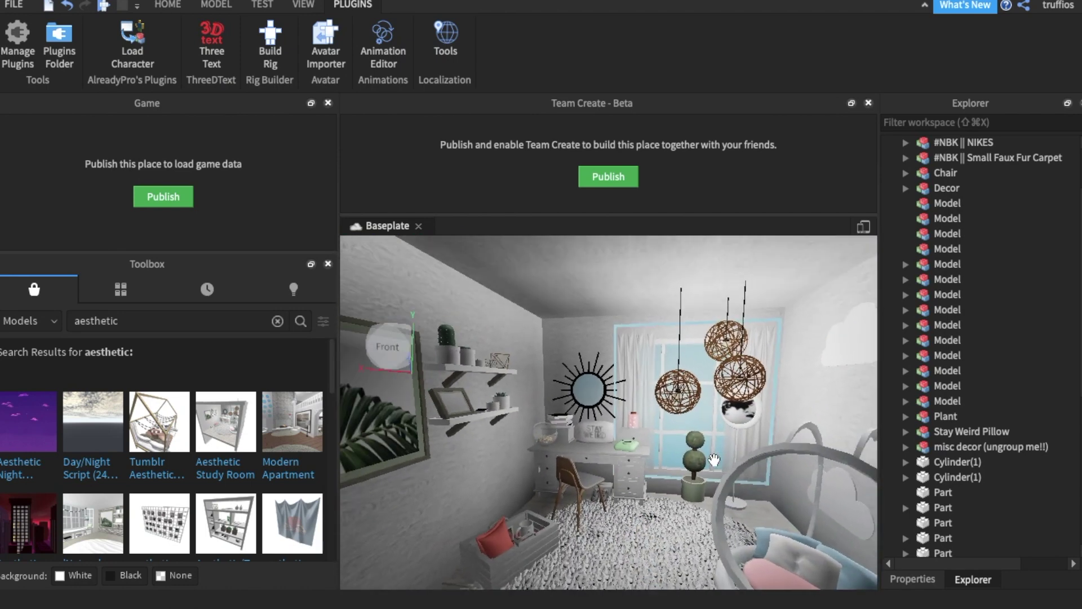
scroll(715, 464, down, 10)
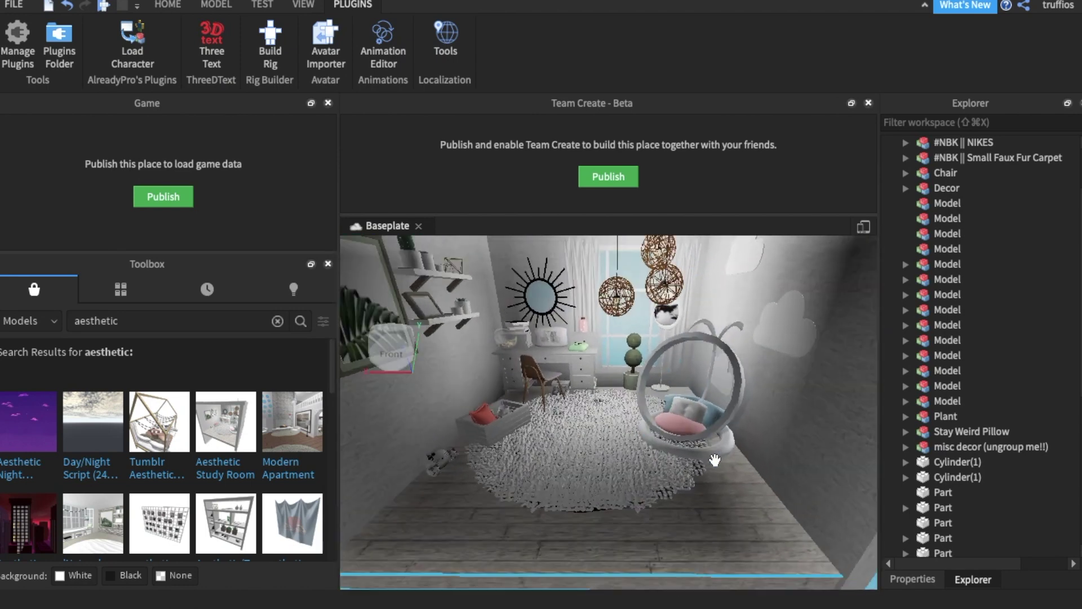
scroll(975, 357, up, 5)
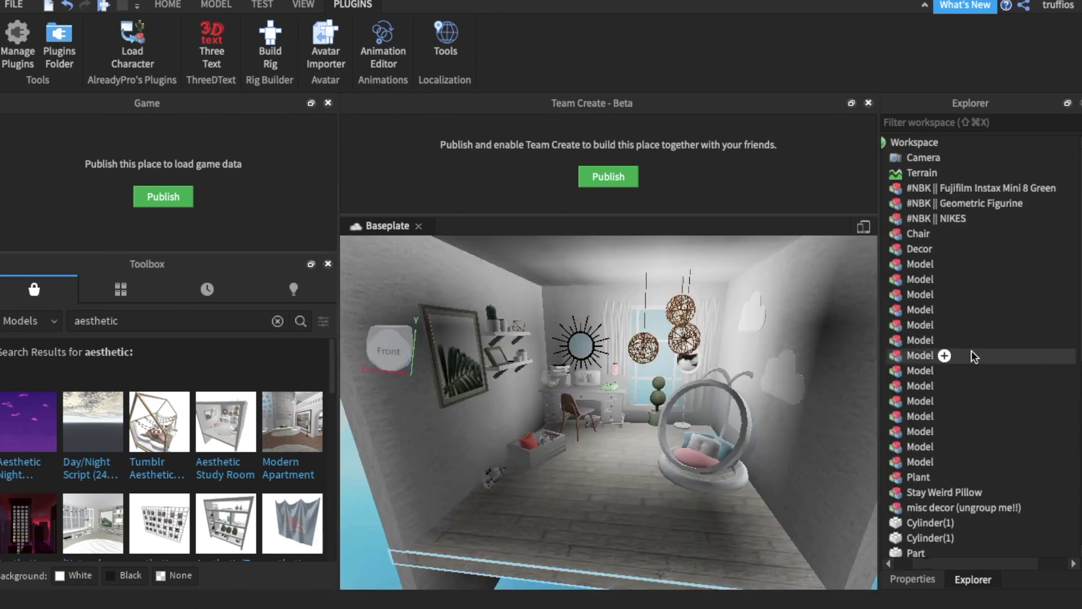
scroll(974, 357, left, 2)
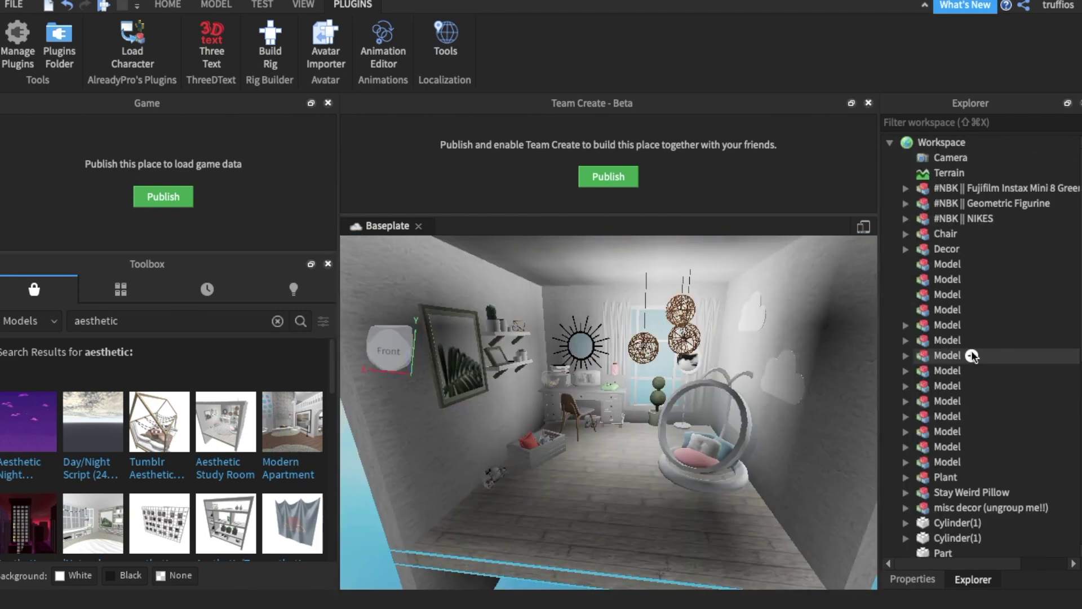
click(966, 190)
scroll(945, 514, down, 1)
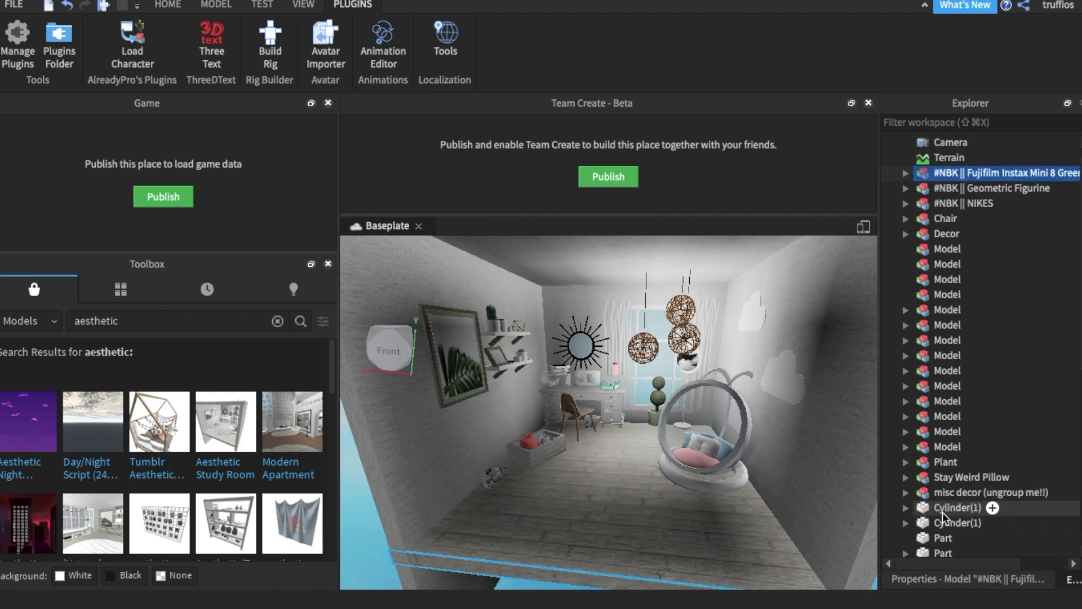
scroll(942, 516, up, 1)
scroll(943, 516, right, 1)
scroll(934, 188, left, 1)
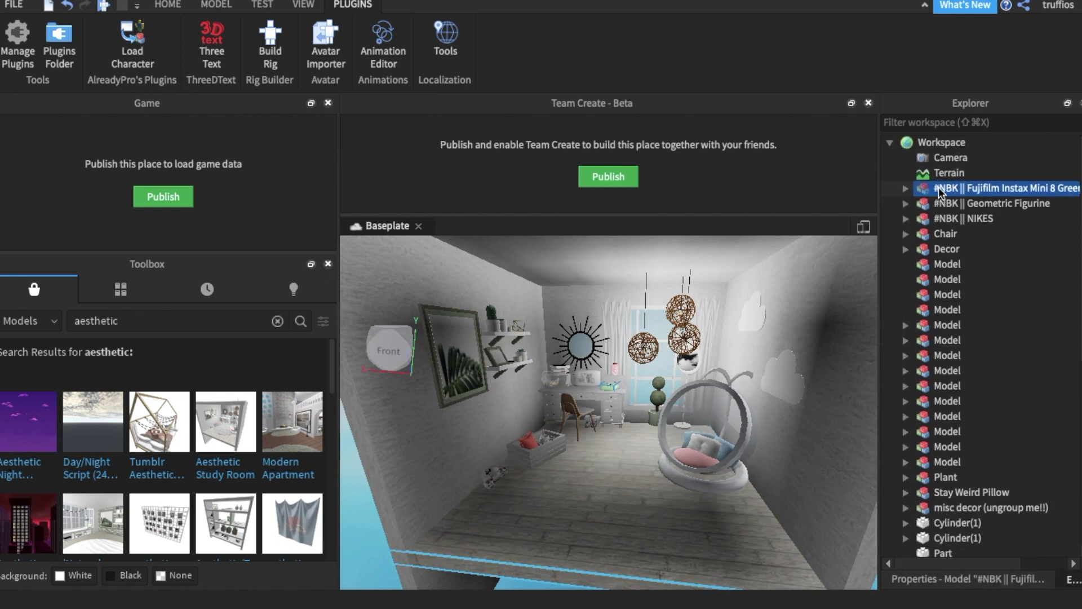
scroll(940, 192, down, 10)
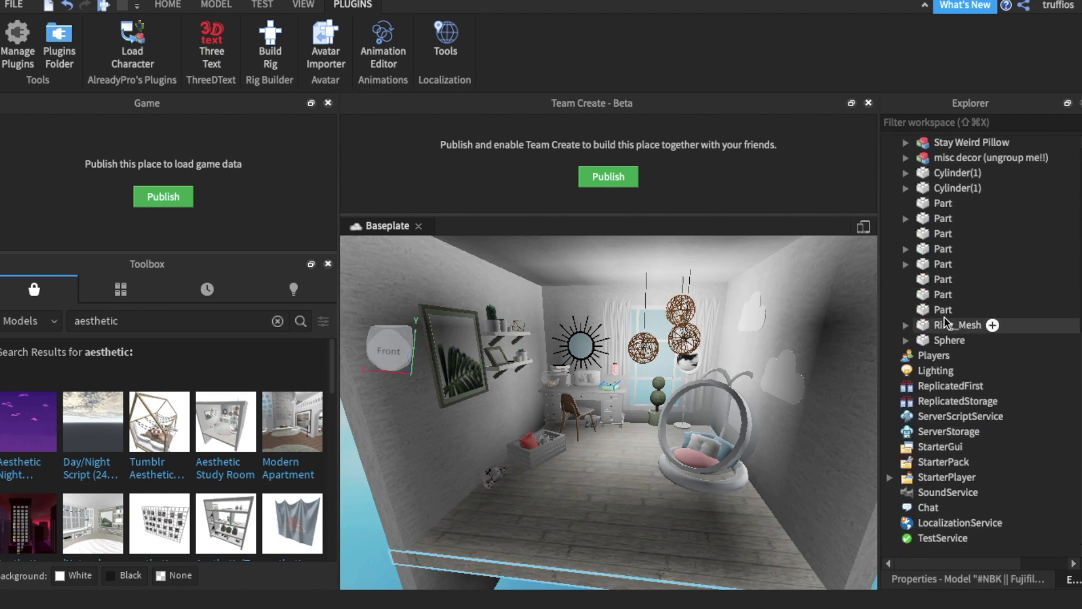
shift+click(948, 340)
scroll(949, 339, up, 10)
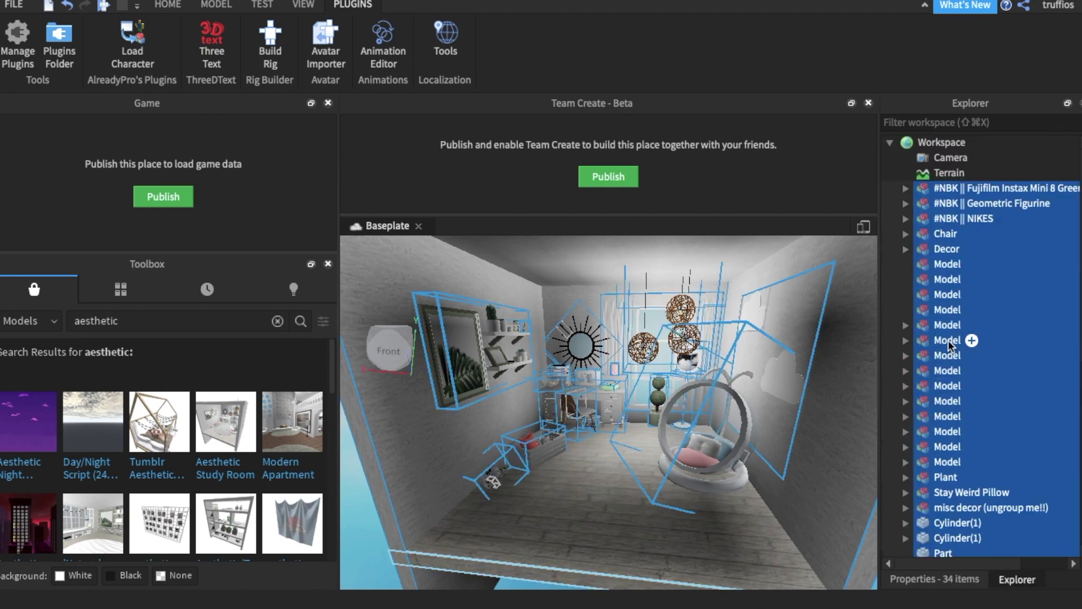
scroll(948, 340, down, 10)
Export the selected room objects to a file named studyroom.
right_click(954, 232)
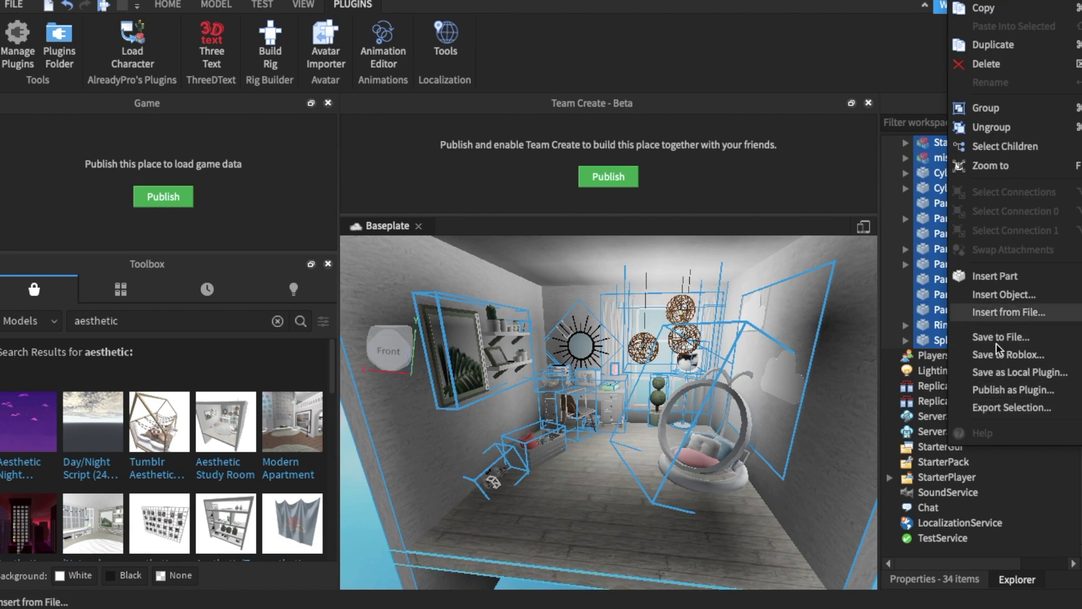
click(988, 409)
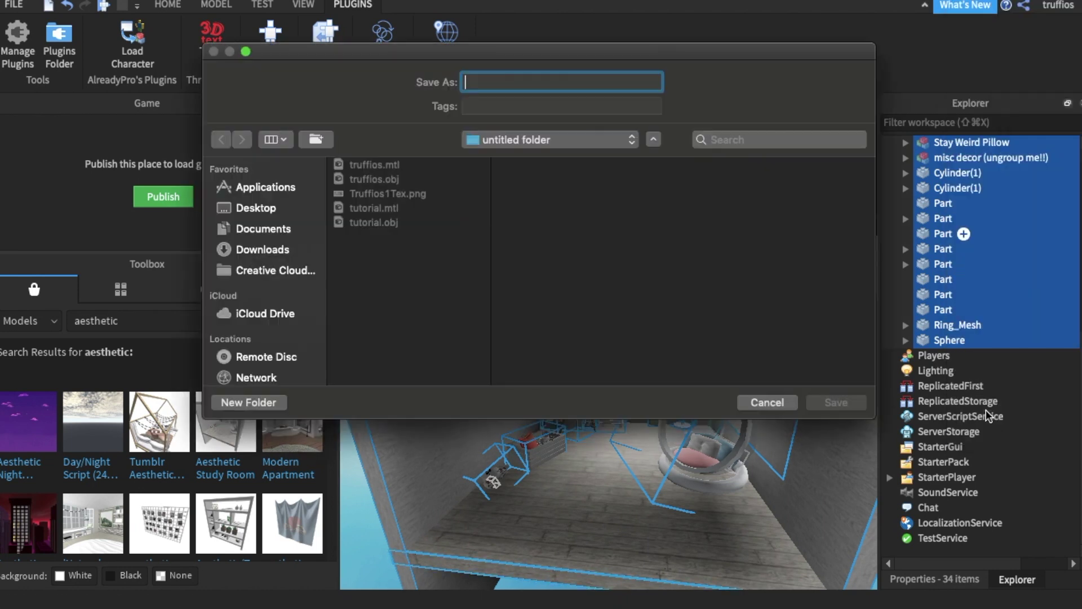
text(studyroom)
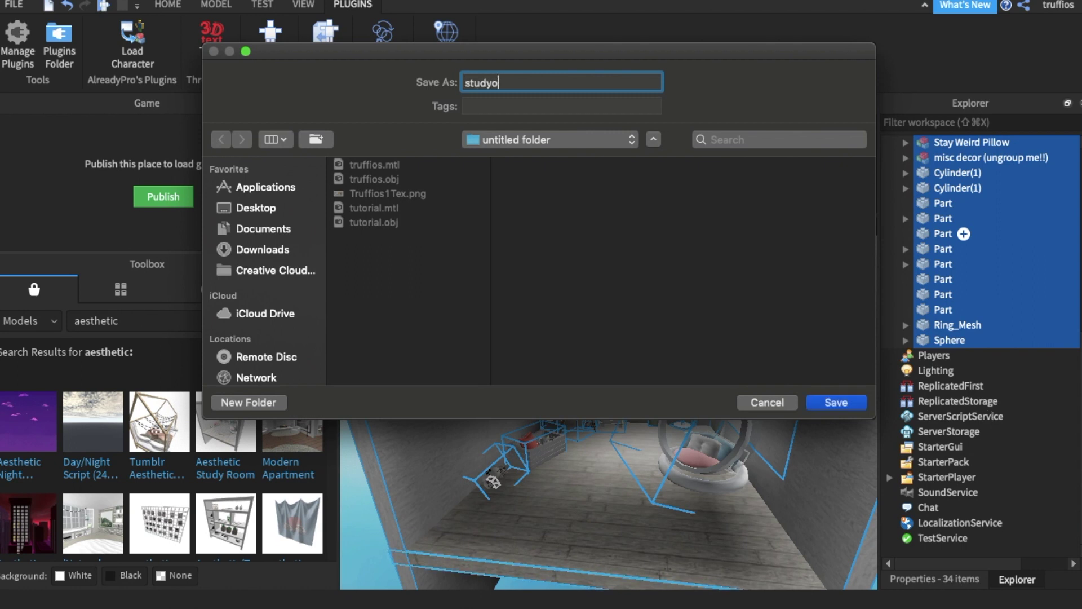
key(Return)
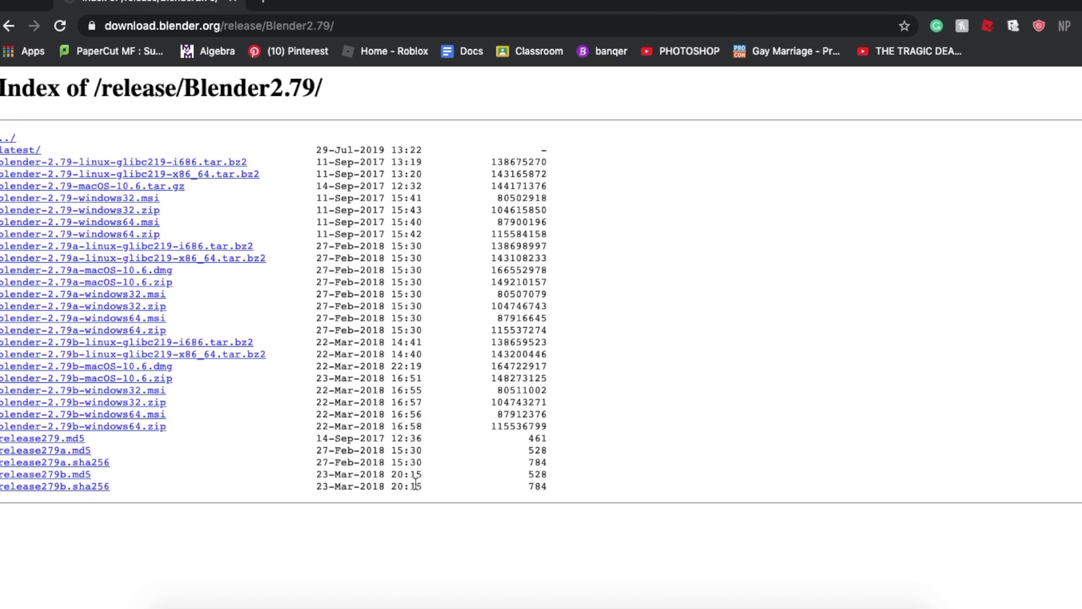
Bookmark the Blender 2.79 release page and download blender-2.79a-macOS-10.6.dmg.
key(super+d)
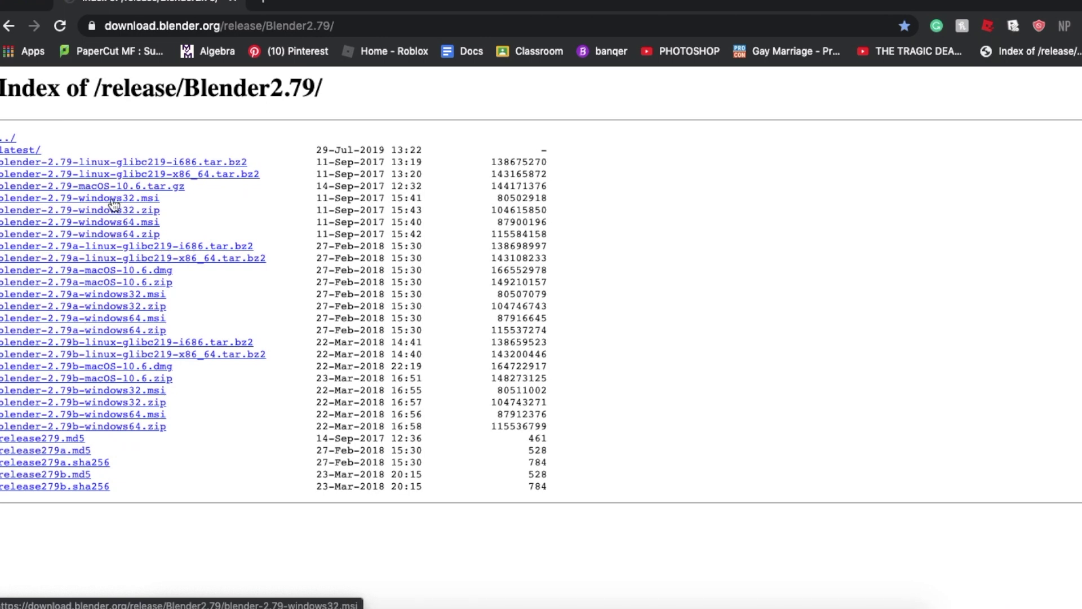
click(141, 270)
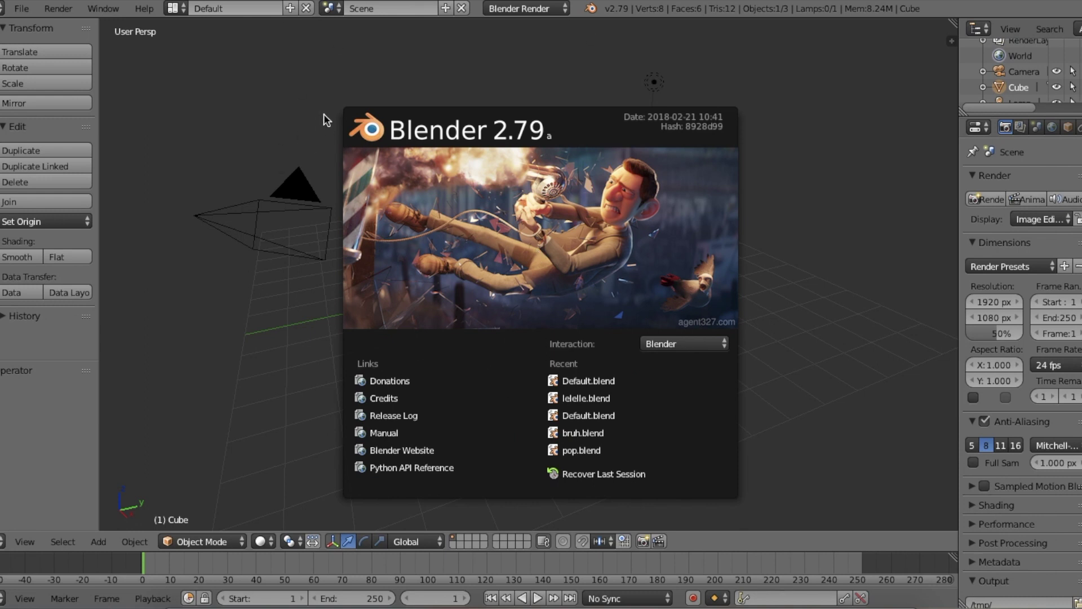
Dismiss the splash screen and delete the default cube.
click(235, 332)
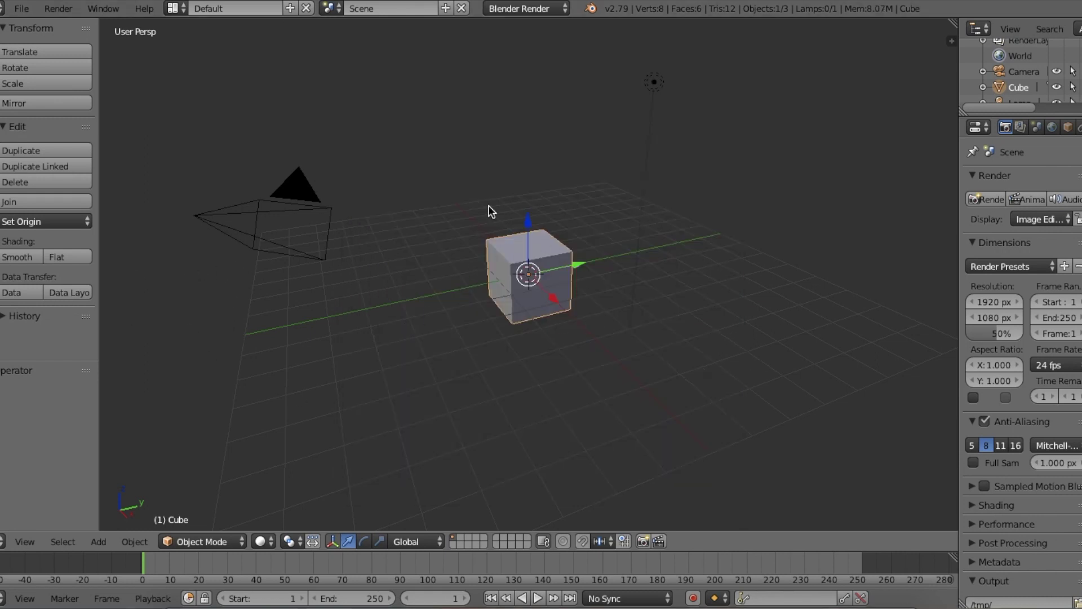
key(shift+f)
key(w)
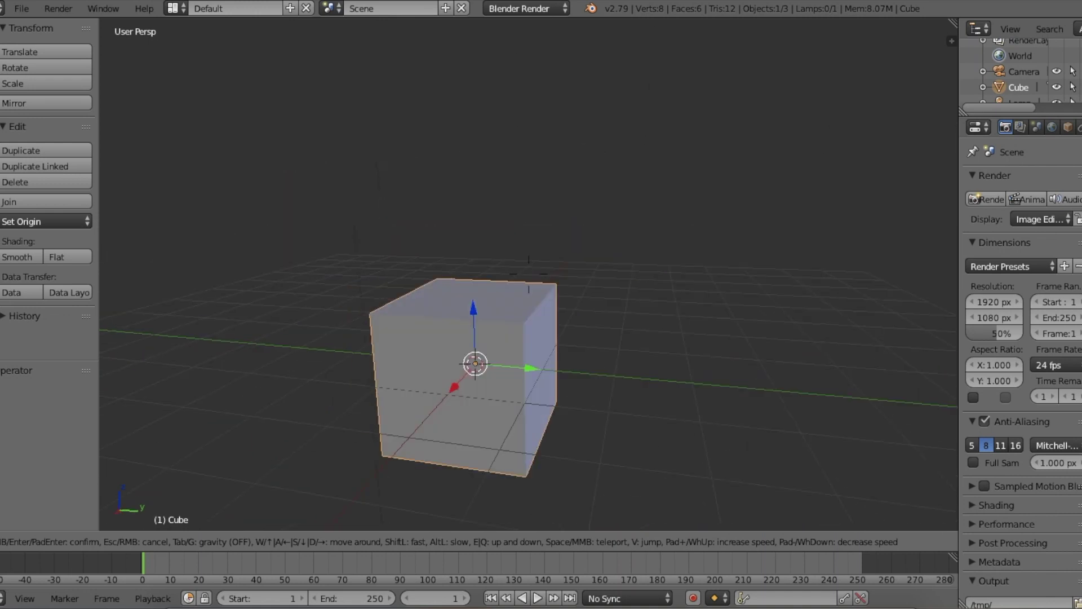
key(w)
click(529, 279)
key(x)
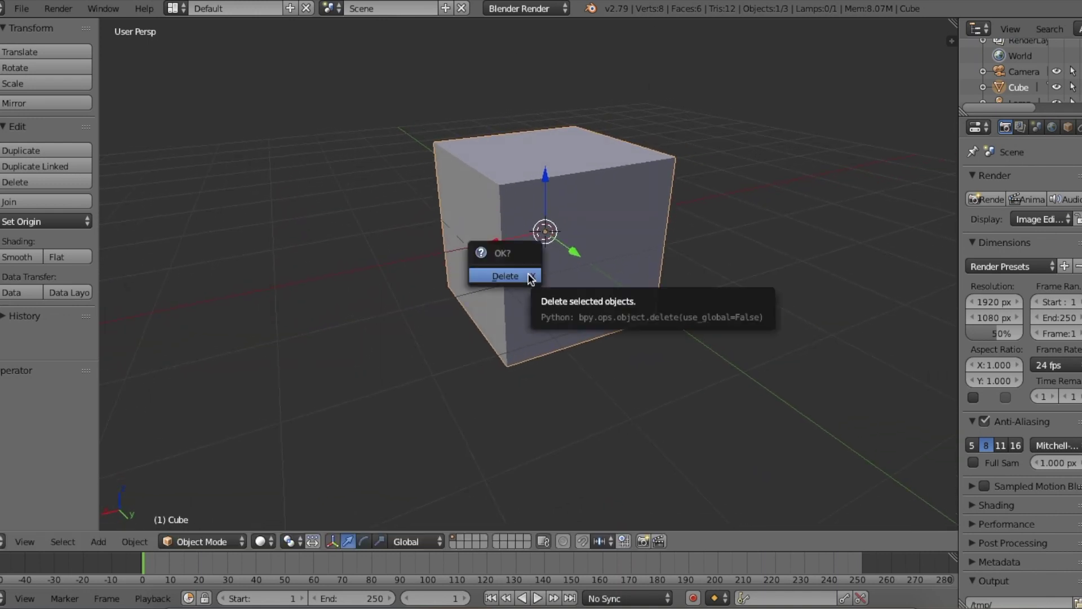
click(530, 279)
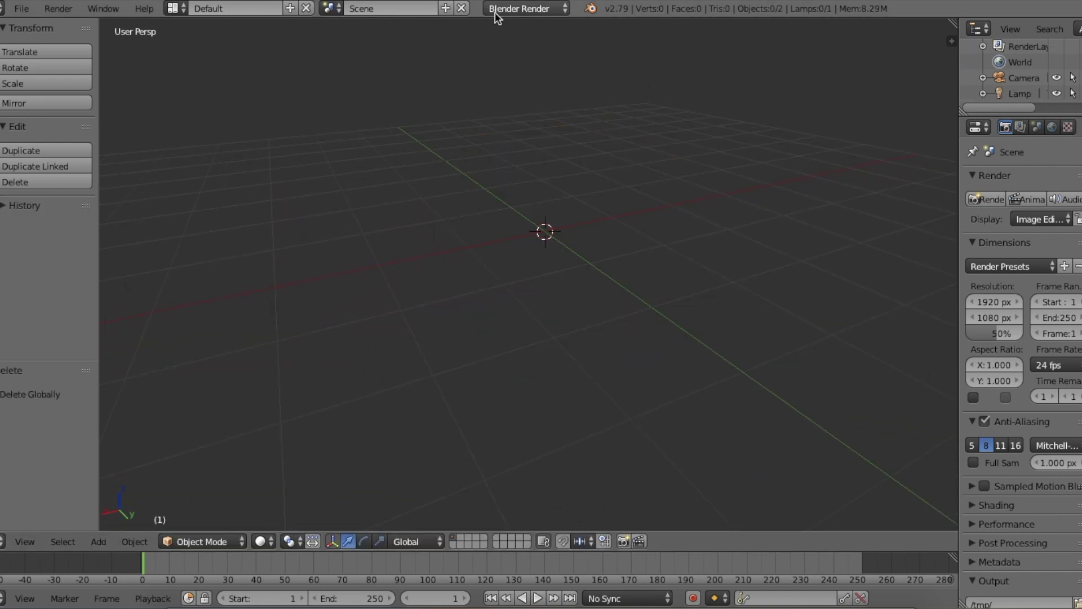
Set the render engine to Cycles Render.
click(524, 9)
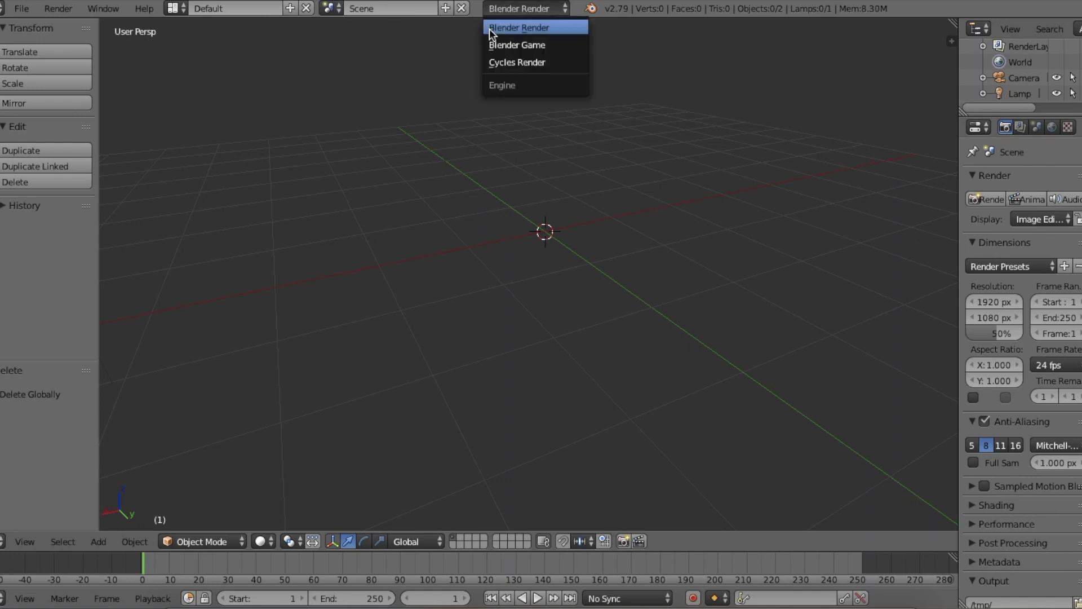
click(512, 63)
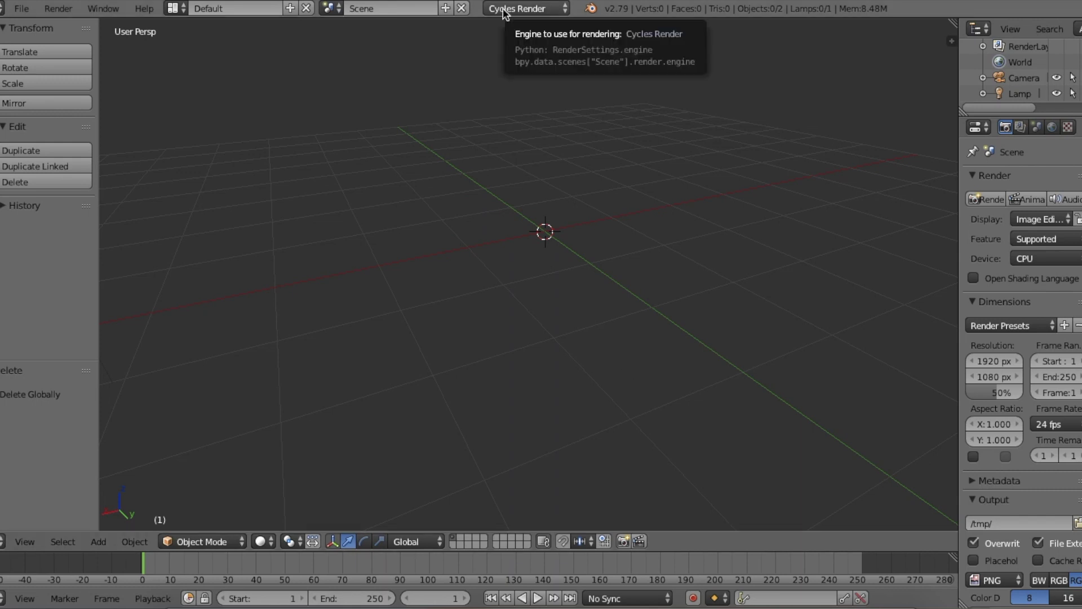
click(21, 8)
Open Default.blend from Downloads/RIGWOMAN/Rig.
click(54, 43)
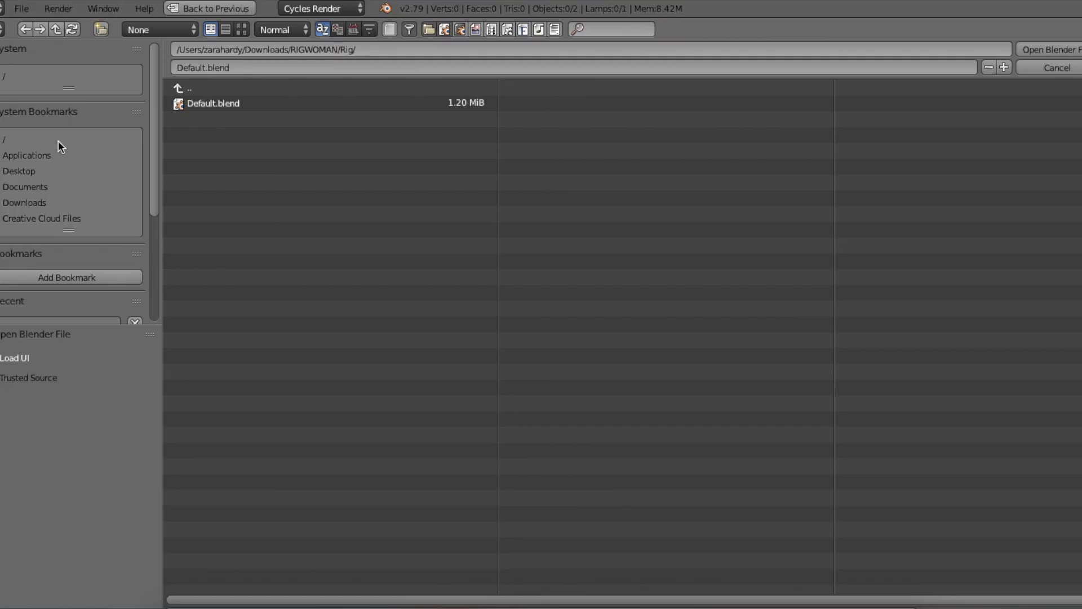
click(36, 204)
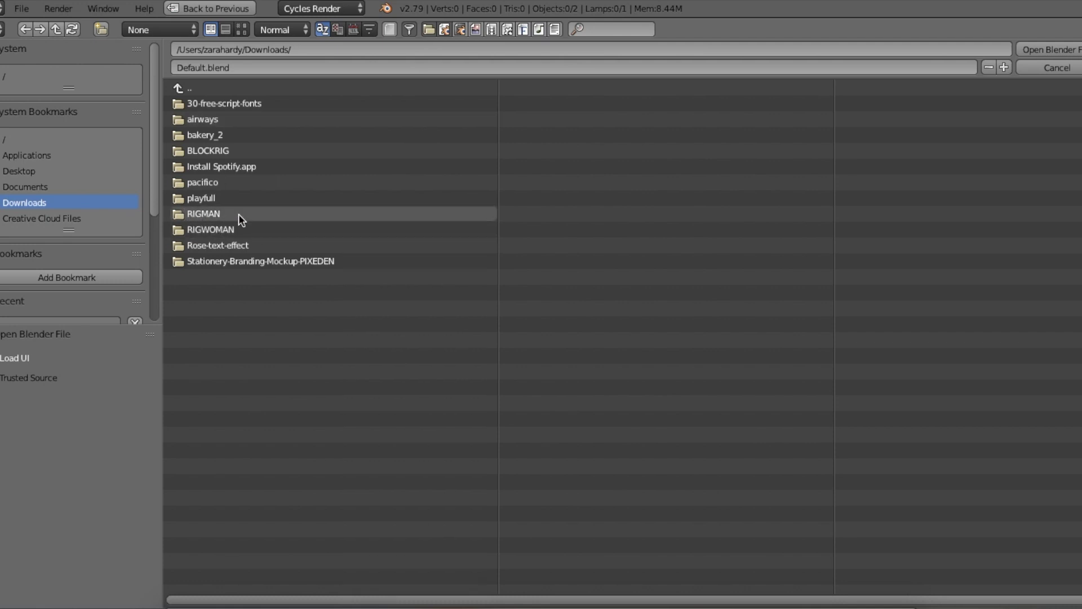
click(218, 230)
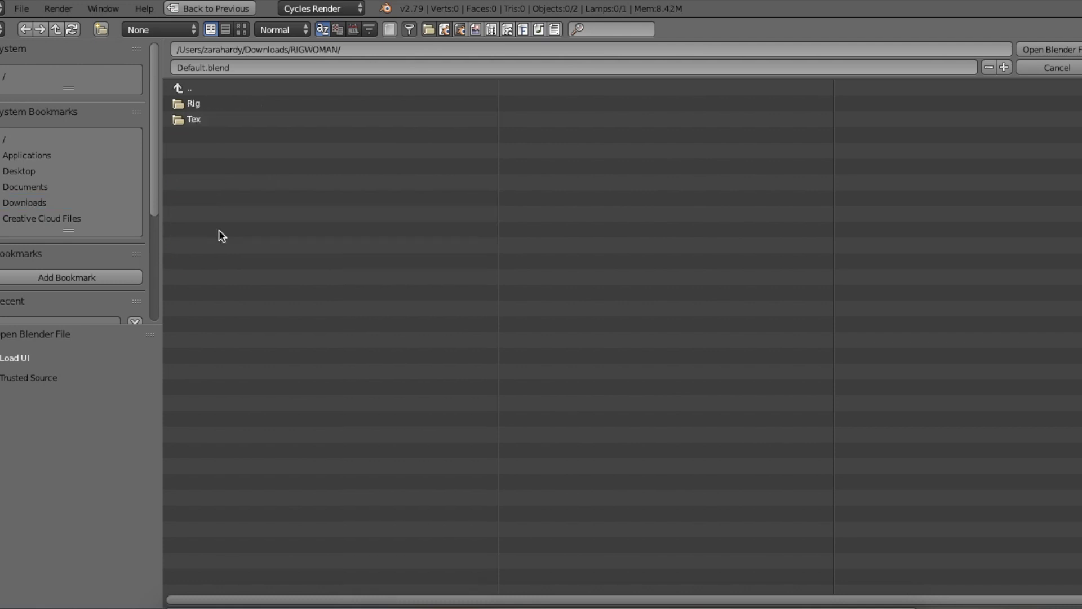
click(196, 101)
double_click(224, 102)
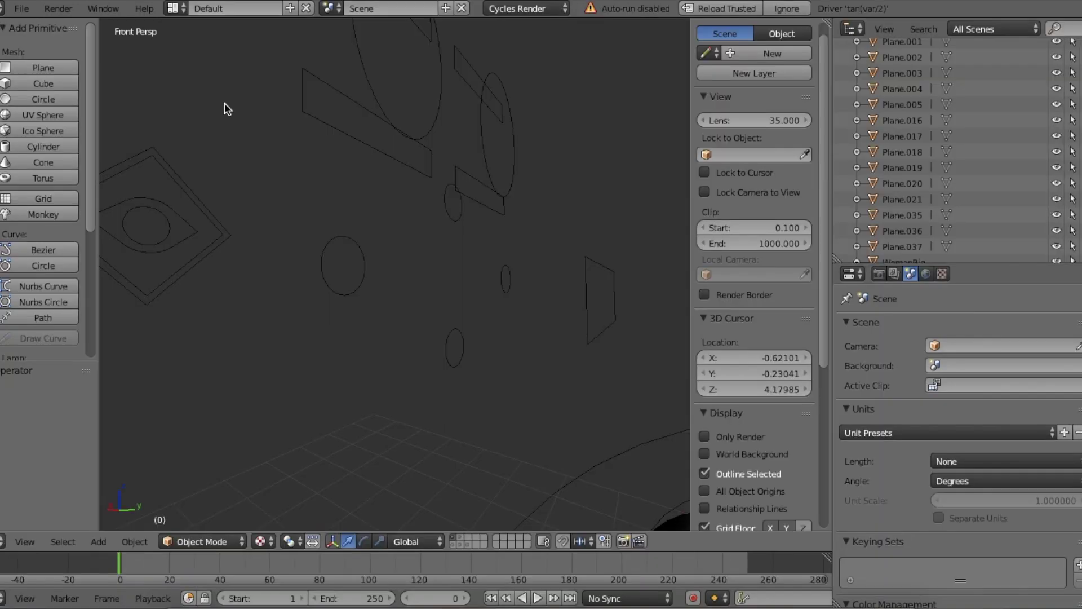
Walk the view around the rig, from the neck back out to the whole character.
key(shift+f)
key(s)
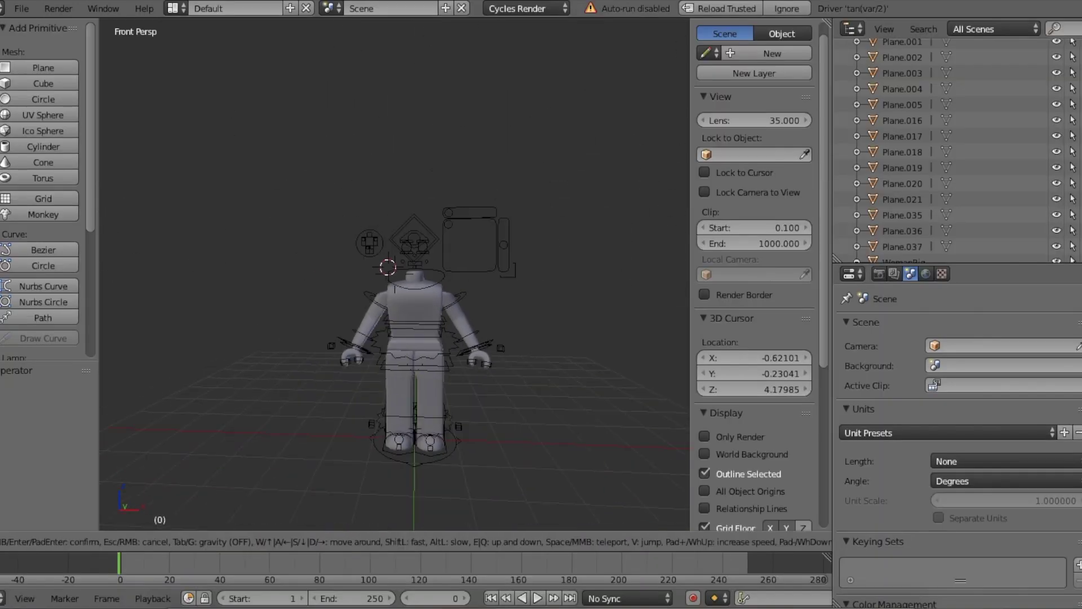
key(w)
click(397, 279)
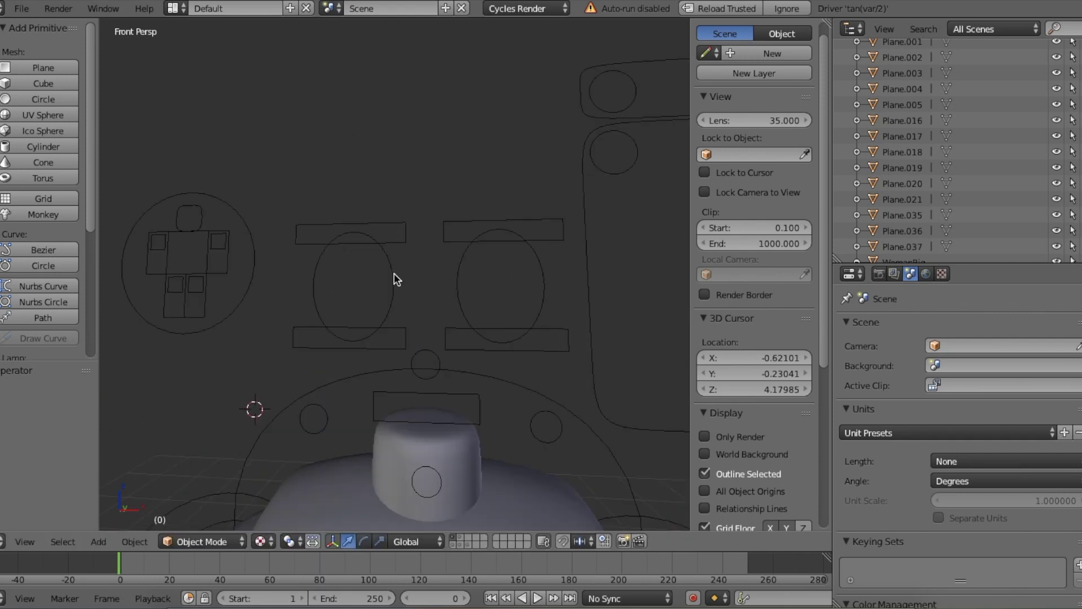
key(shift+f)
key(s)
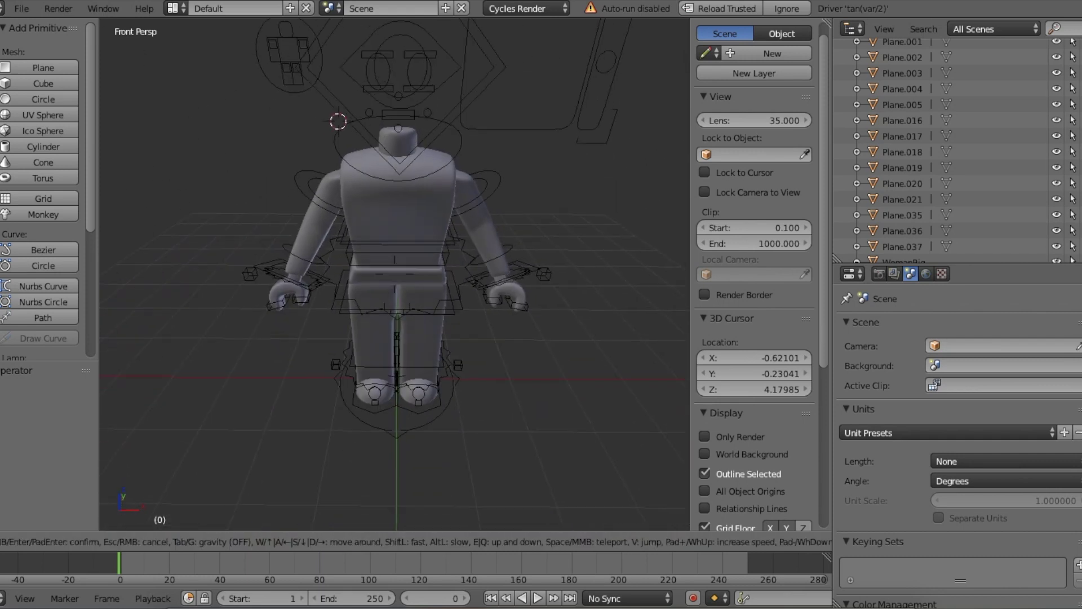
click(395, 274)
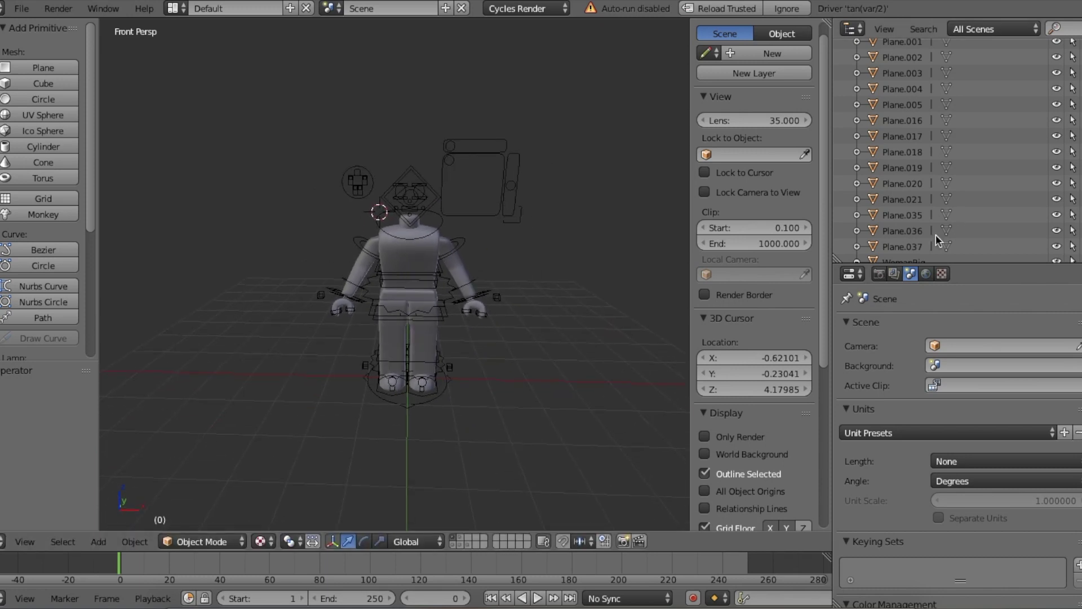
Enable World nodes and feed the background Color from a Bright/Contrast node.
click(927, 274)
click(954, 414)
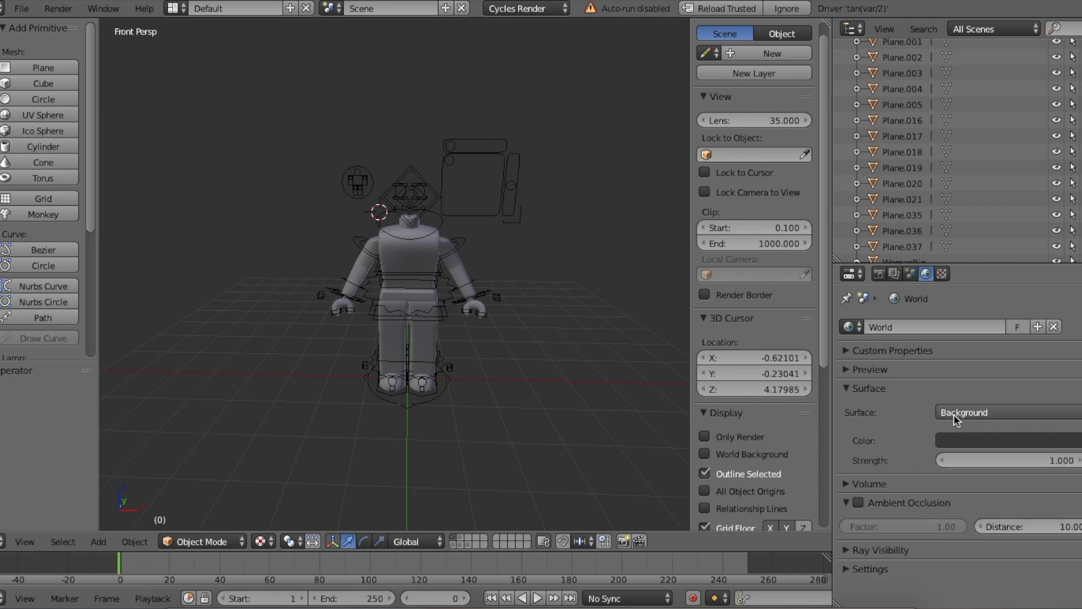
click(1003, 440)
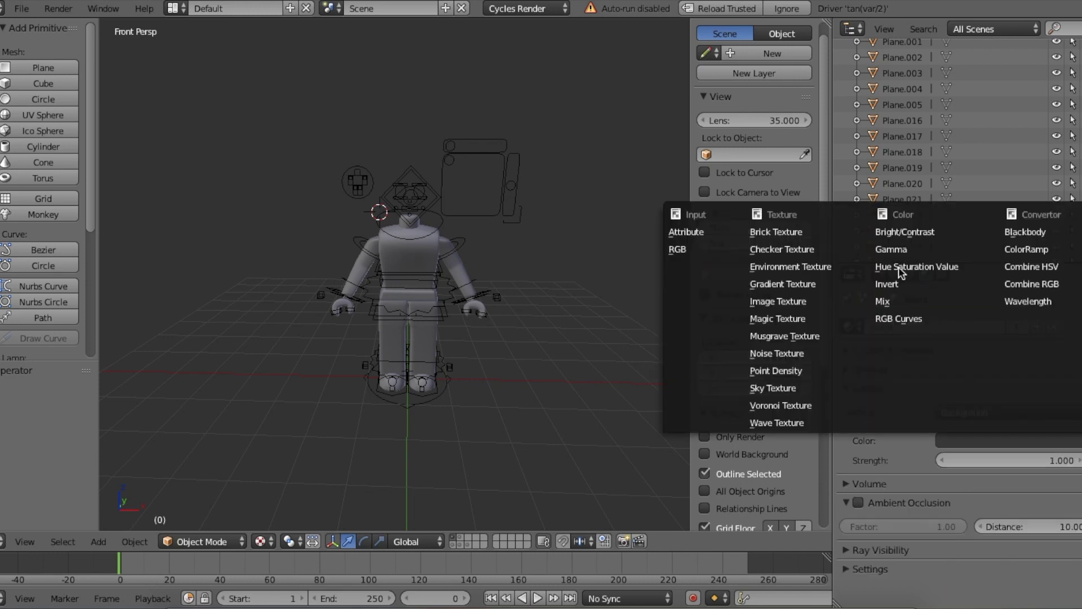
click(905, 231)
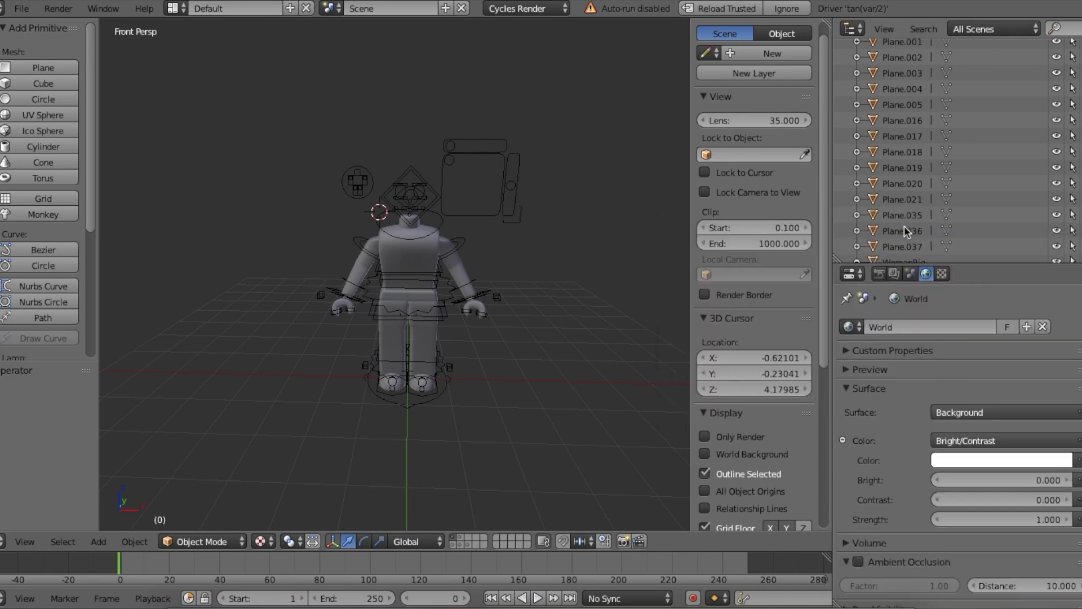
click(895, 274)
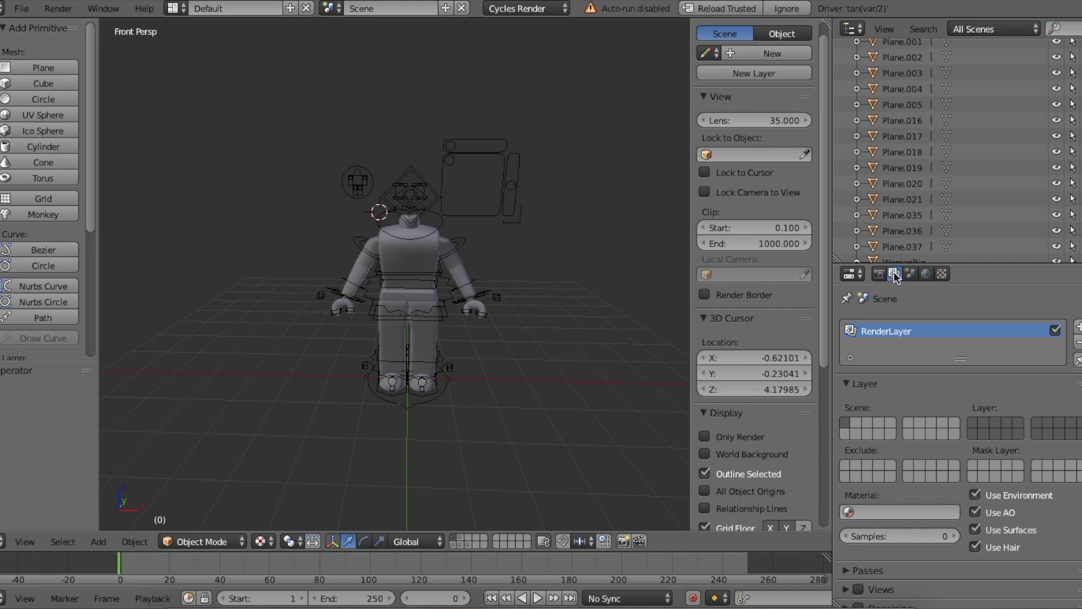
scroll(868, 350, down, 1)
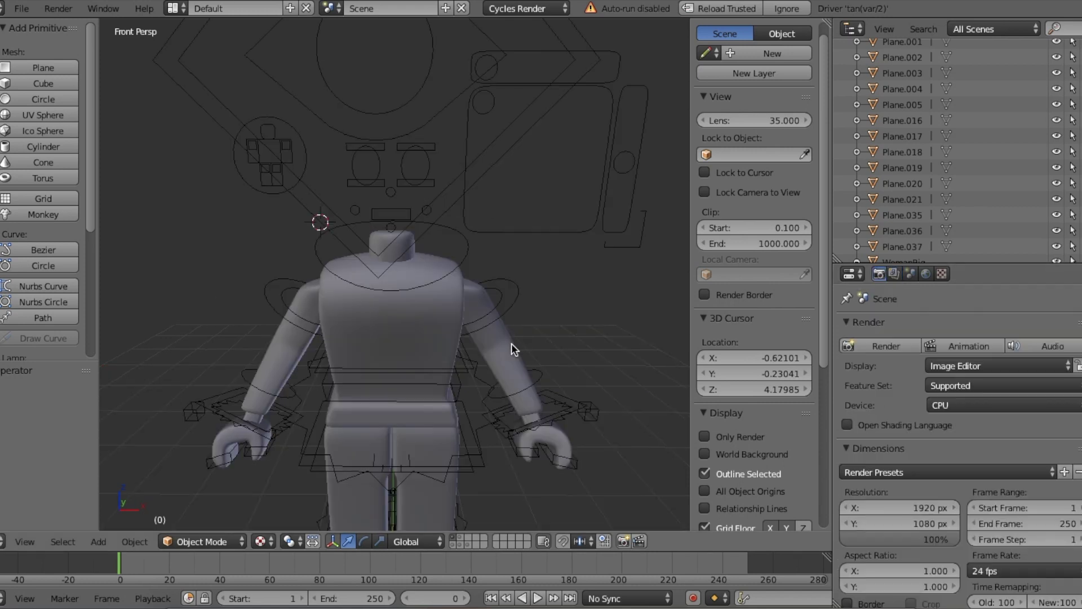
click(512, 345)
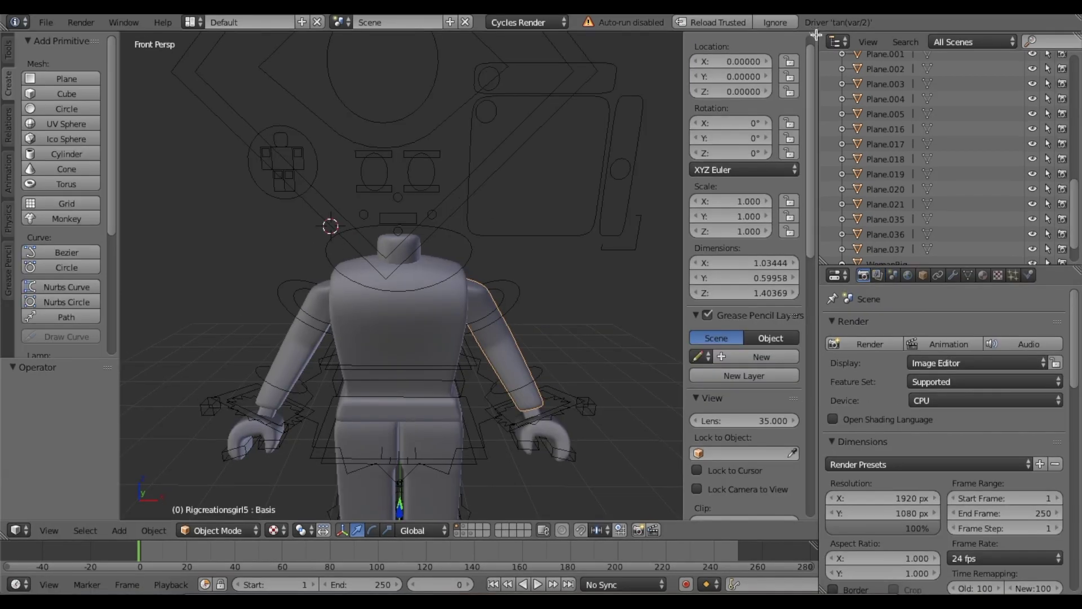
Split the 3D view and make the upper area a Node Editor for Rigcreationsgirl1Mtl.
drag(816, 35, 756, 417)
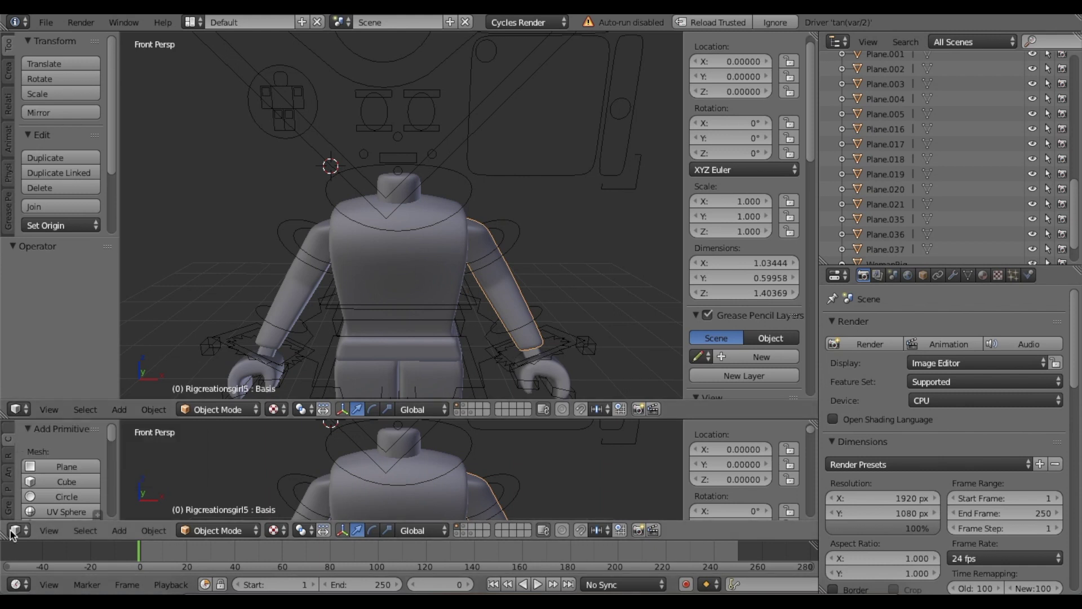
click(21, 410)
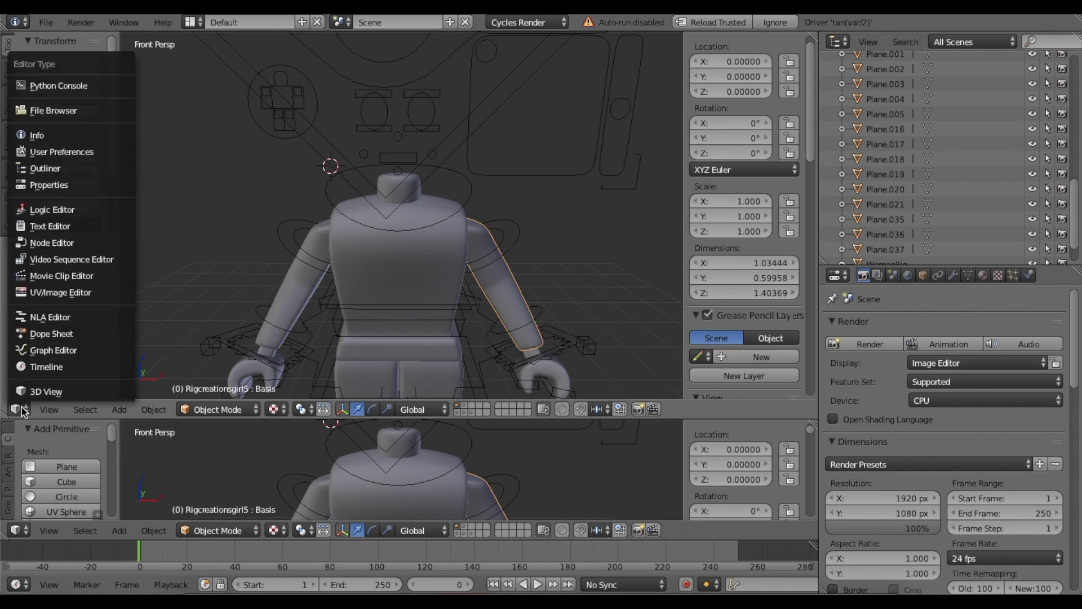
click(51, 243)
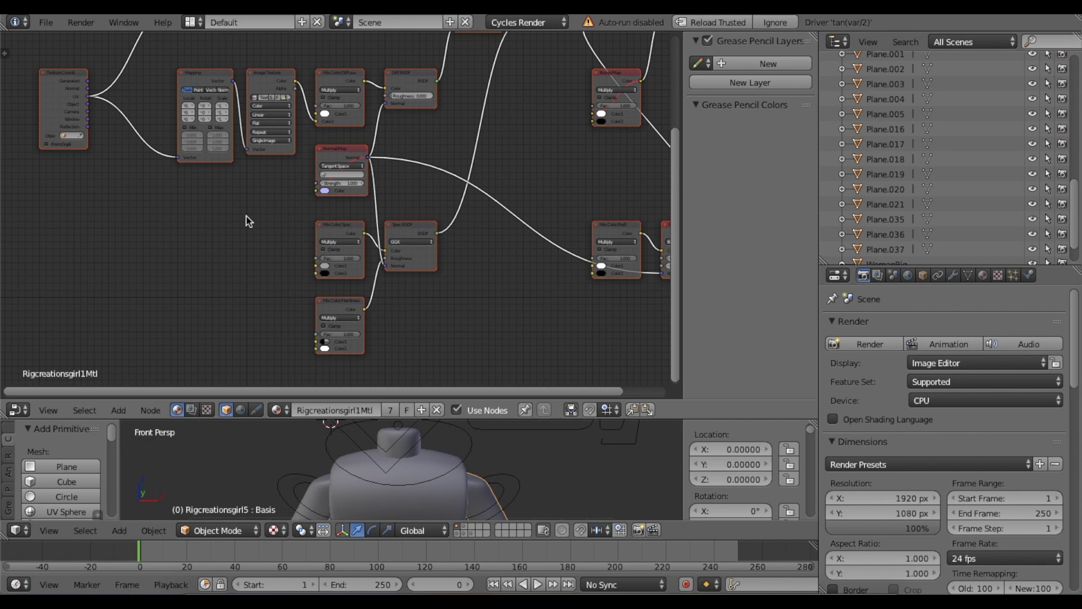
Load Truffios1Tex.png from Desktop/untitled folder into the Image Texture node.
click(285, 98)
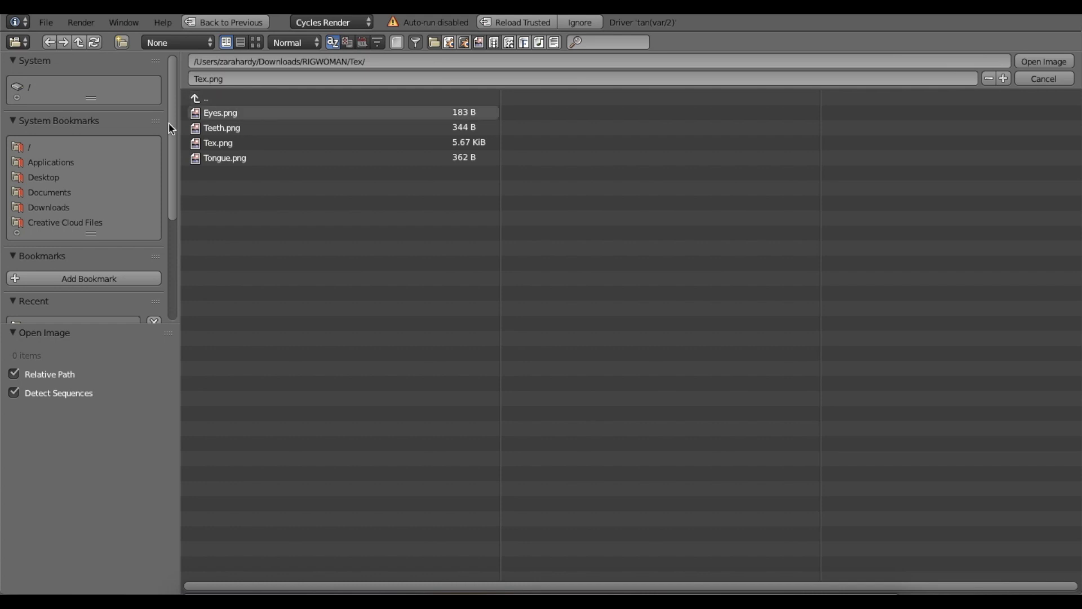
click(61, 177)
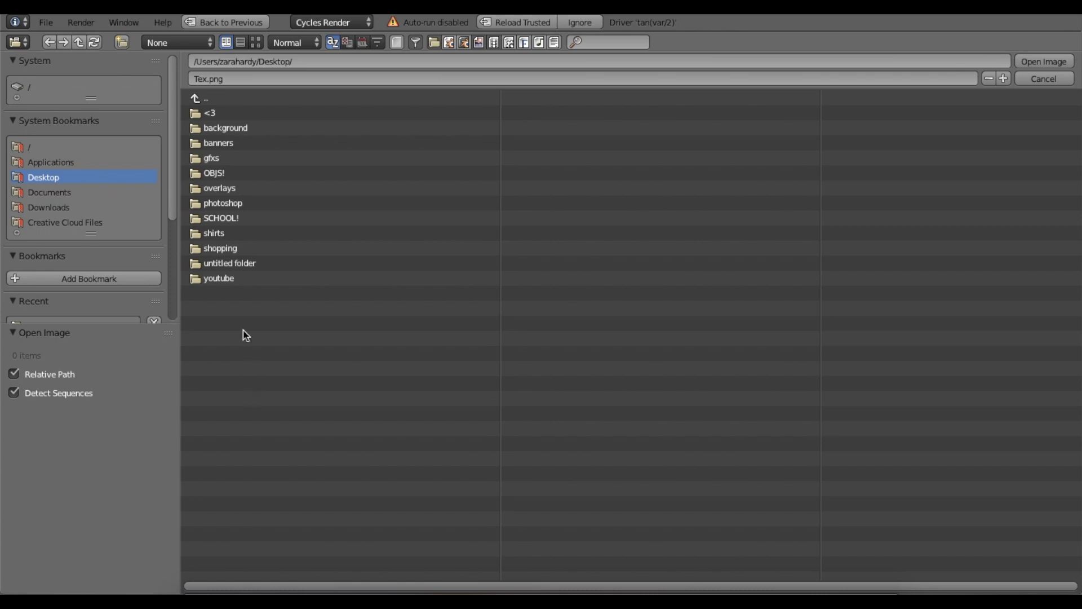
click(240, 265)
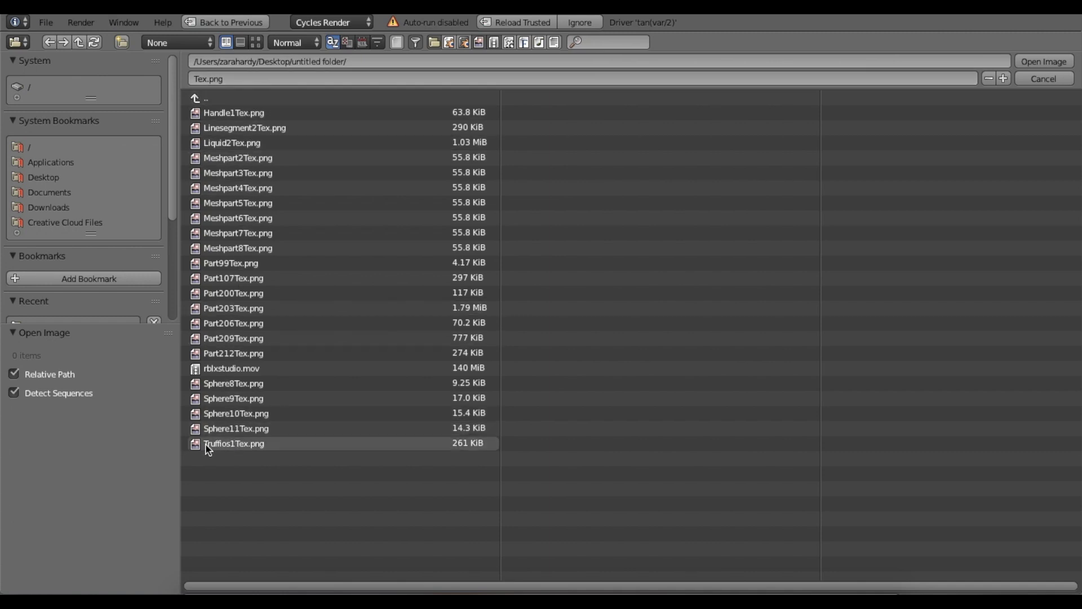
click(244, 445)
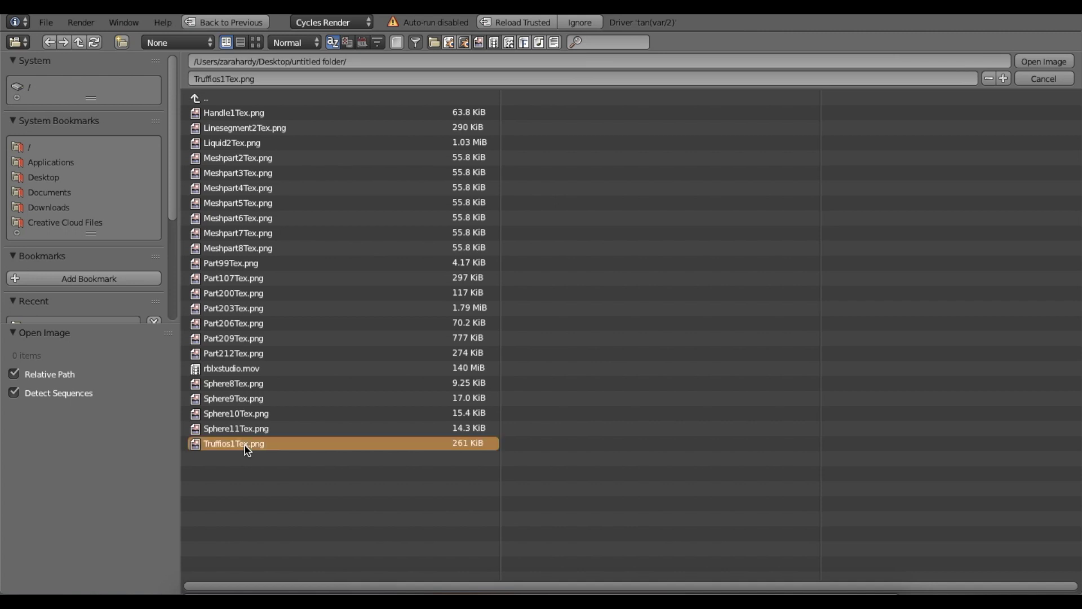
double_click(245, 446)
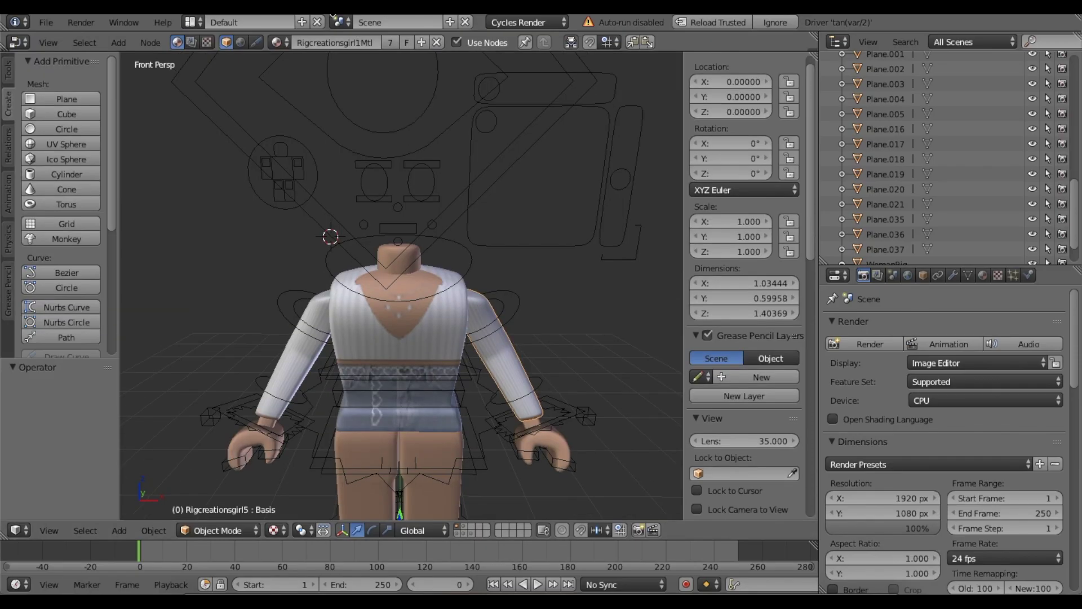
Import tutorial.obj from Desktop/untitled folder as a Wavefront OBJ model.
key(shift+f)
key(s)
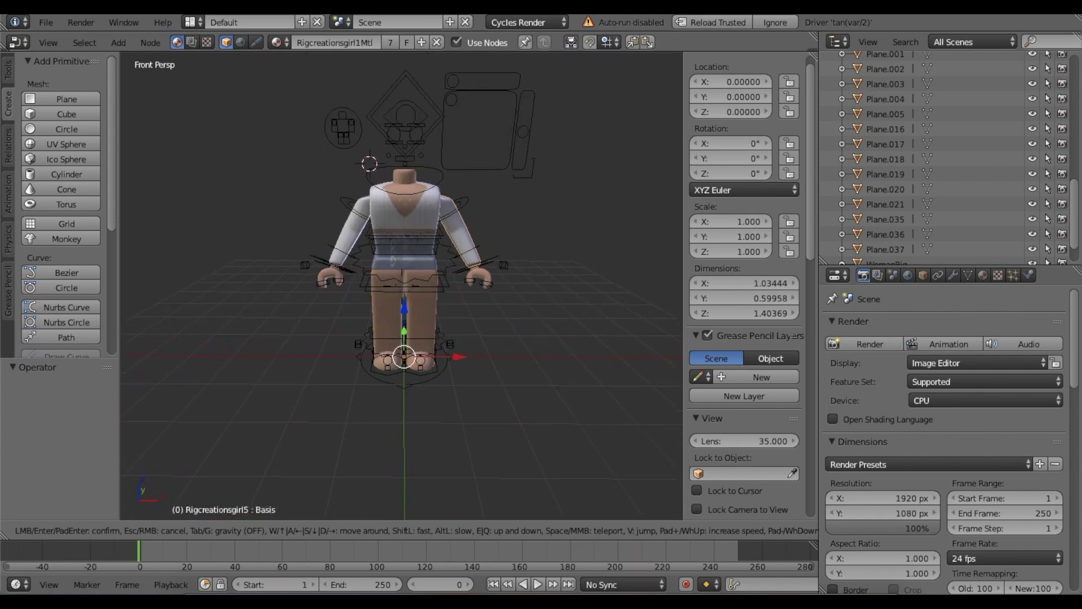
key(Escape)
click(46, 22)
mouse_move(79, 308)
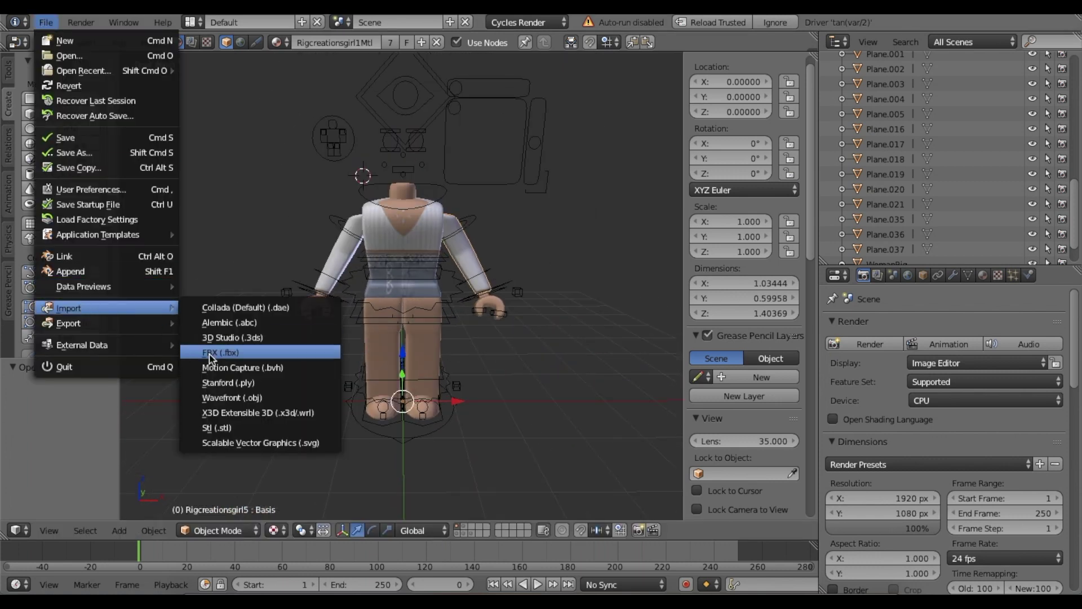
click(233, 400)
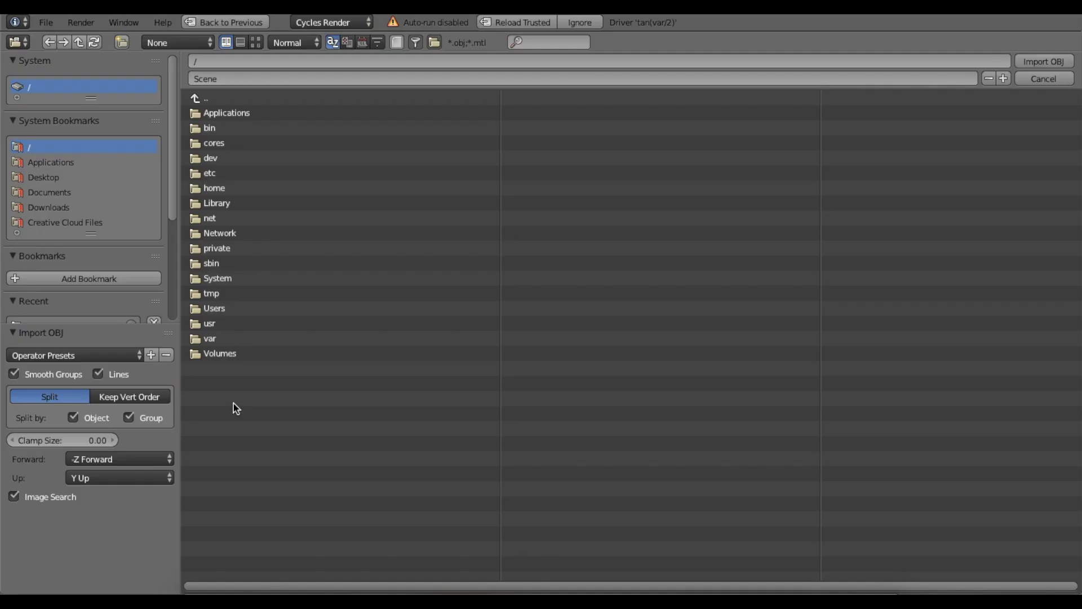
click(37, 178)
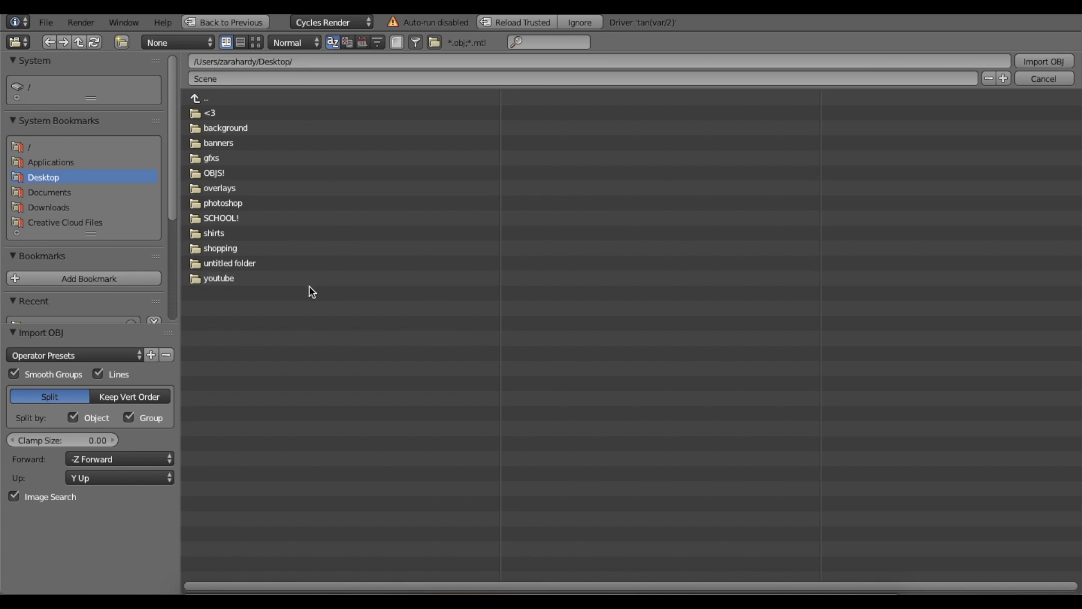
click(252, 270)
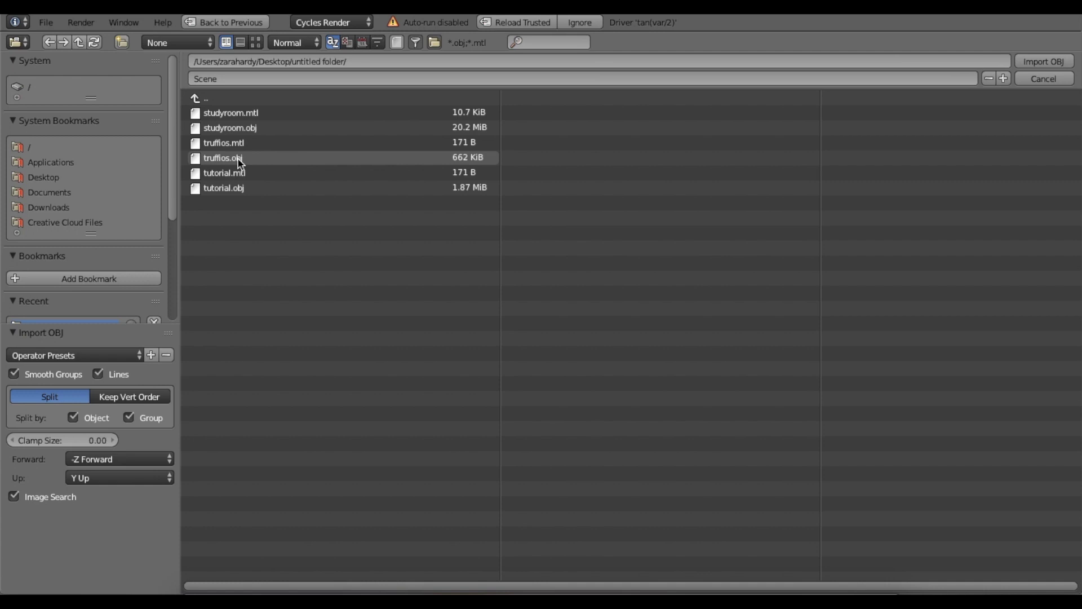
click(213, 189)
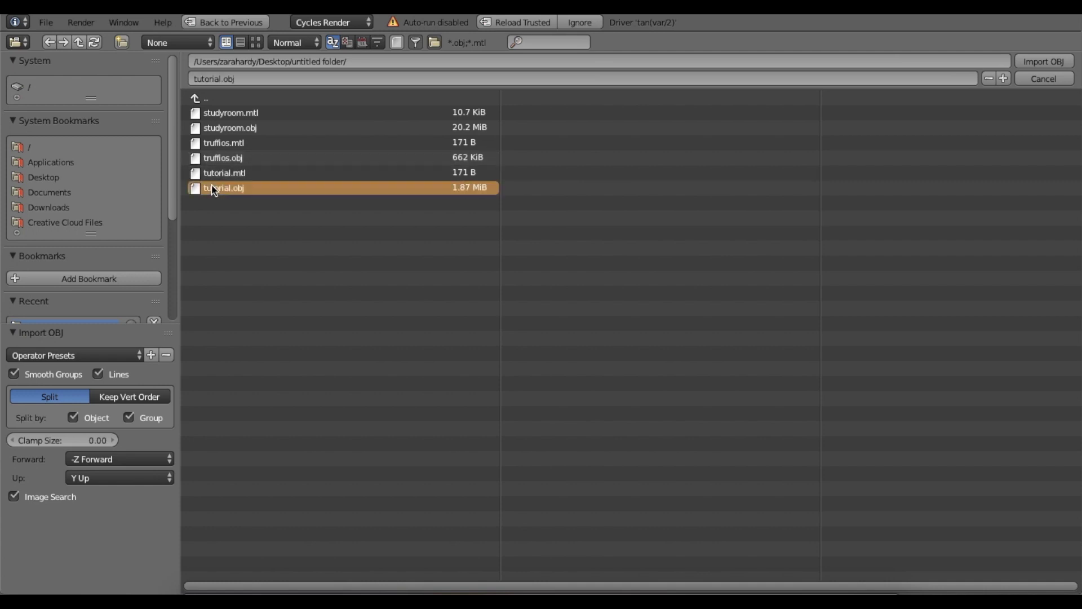
double_click(213, 190)
Shift the imported character along Y and delete its legs and right arm.
key(g)
key(y)
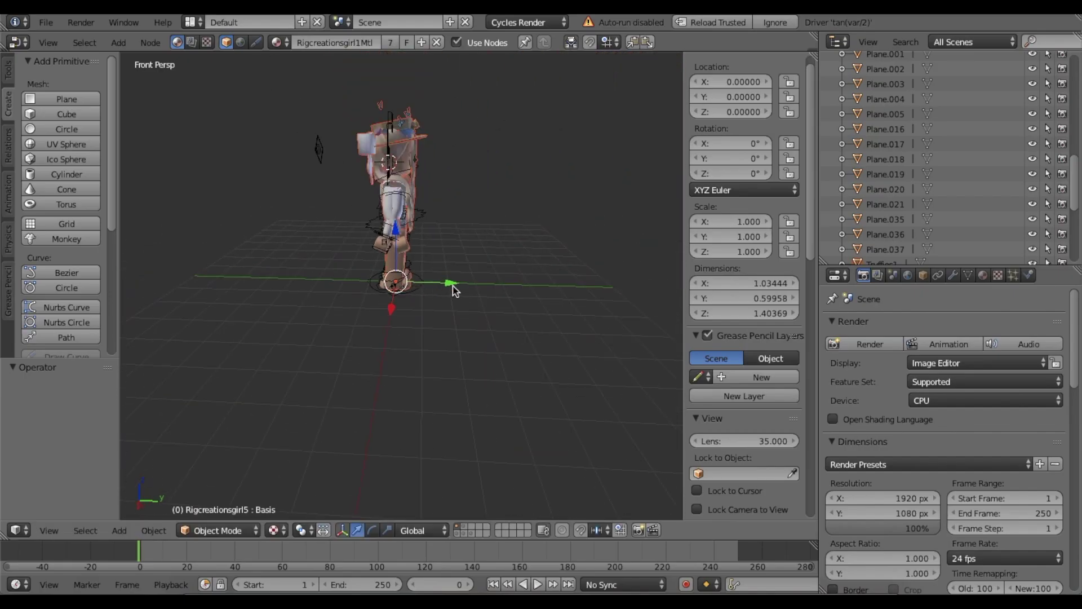
click(285, 299)
right_click(283, 297)
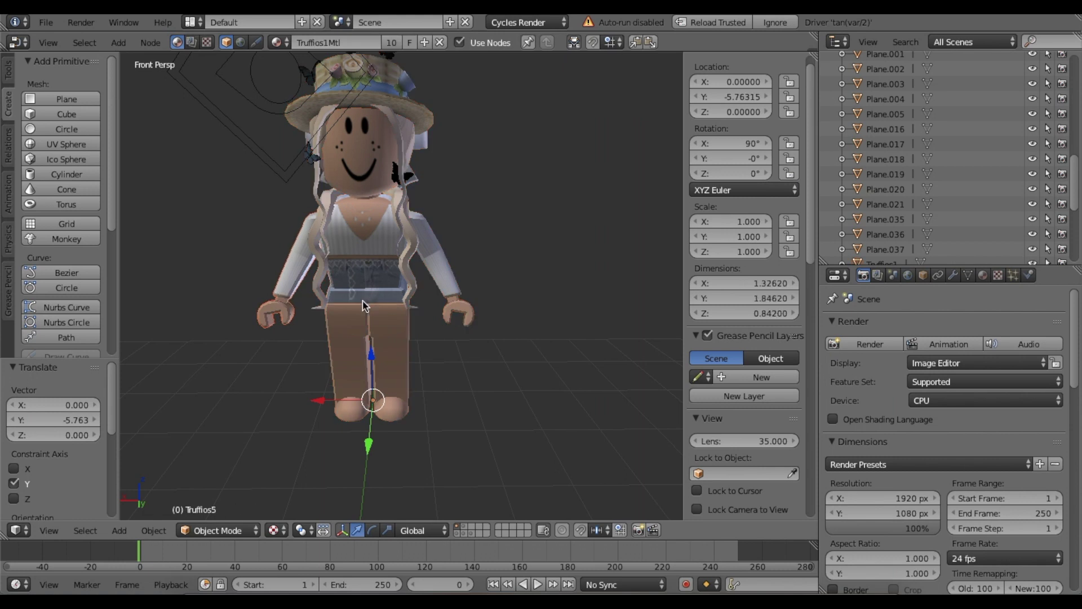
right_click(465, 269)
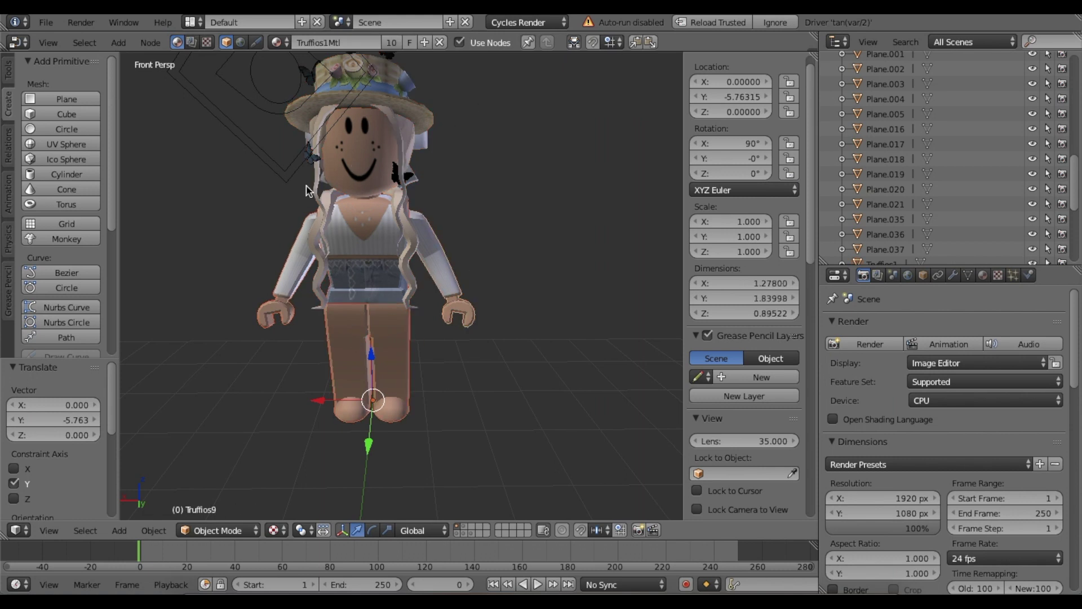
key(x)
click(463, 310)
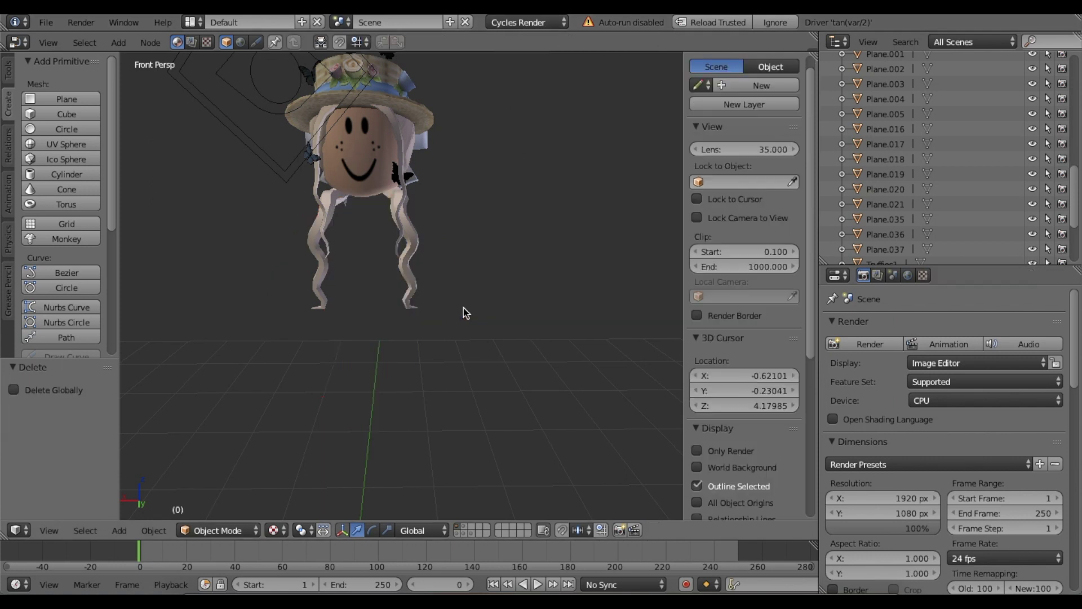
Select the imported face, hair pieces, bow and hat together.
key(shift+f)
key(w)
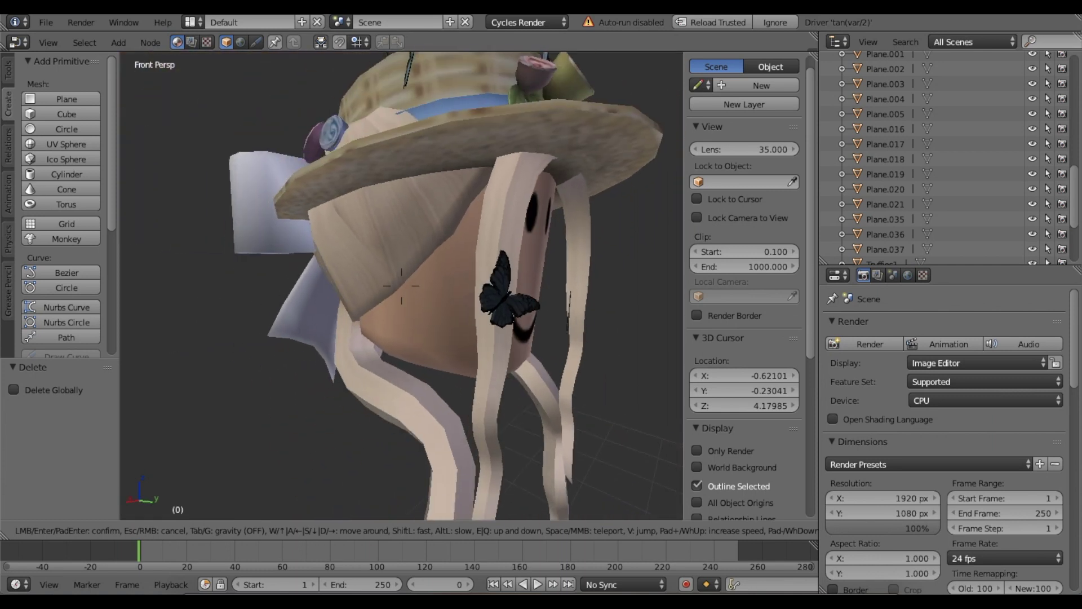
click(401, 285)
right_click(432, 318)
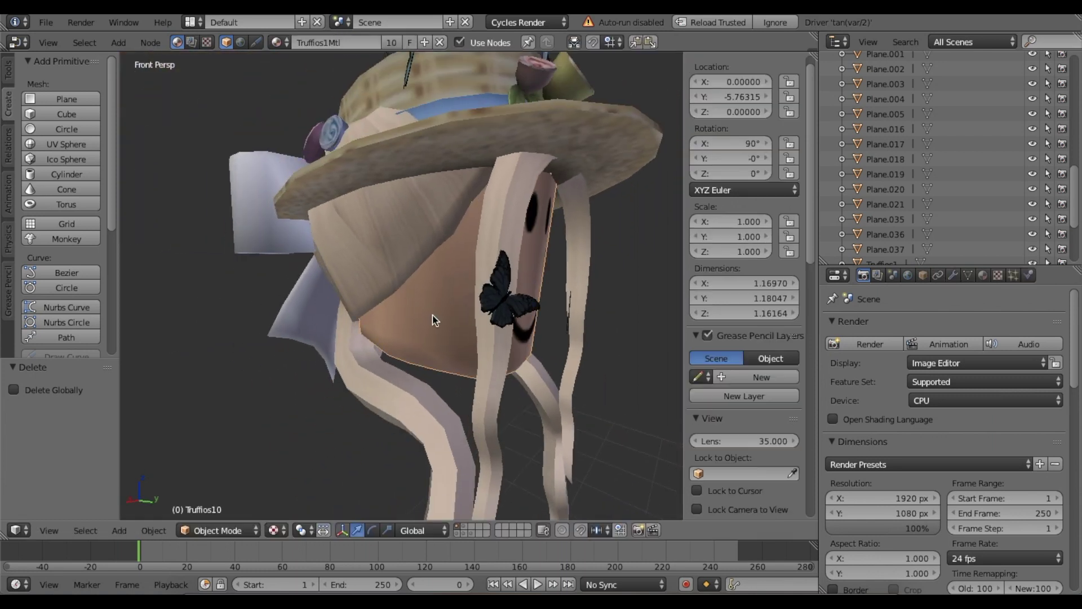
right_click(373, 256)
right_click(254, 227)
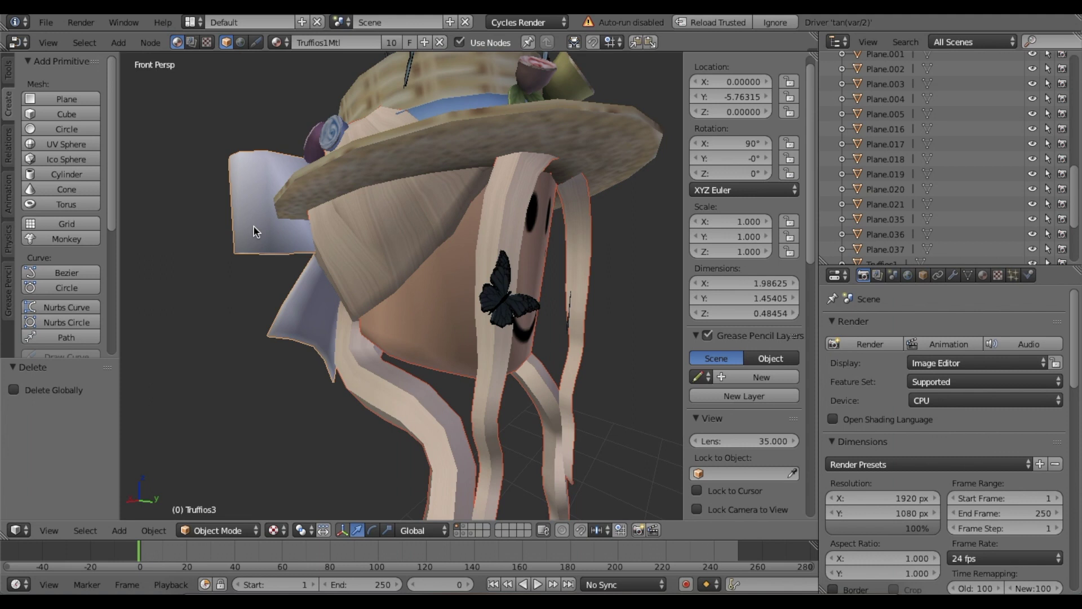
right_click(515, 305)
right_click(600, 161)
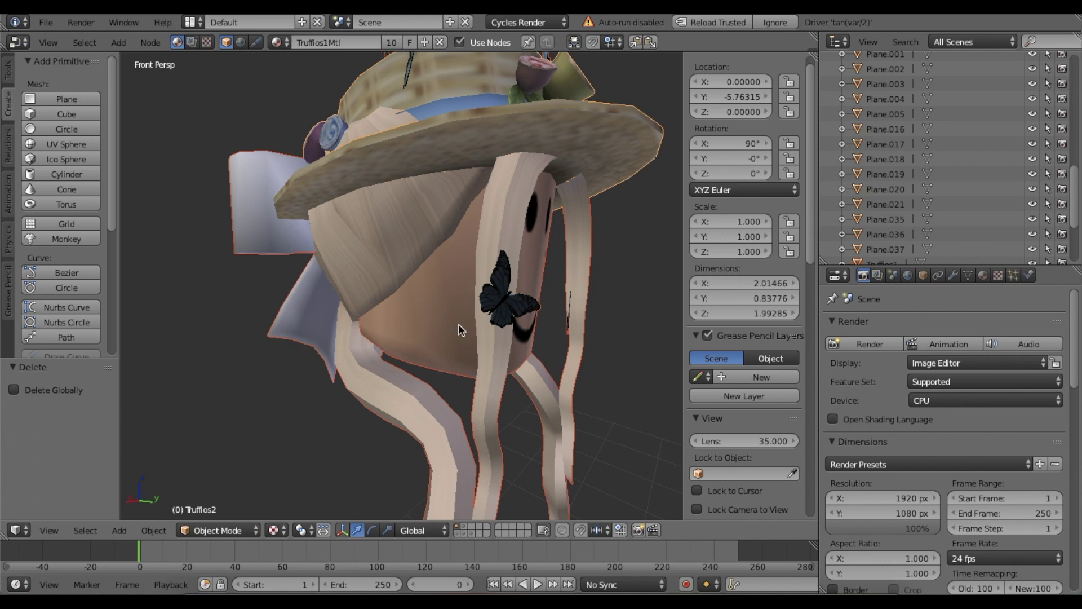
click(8, 71)
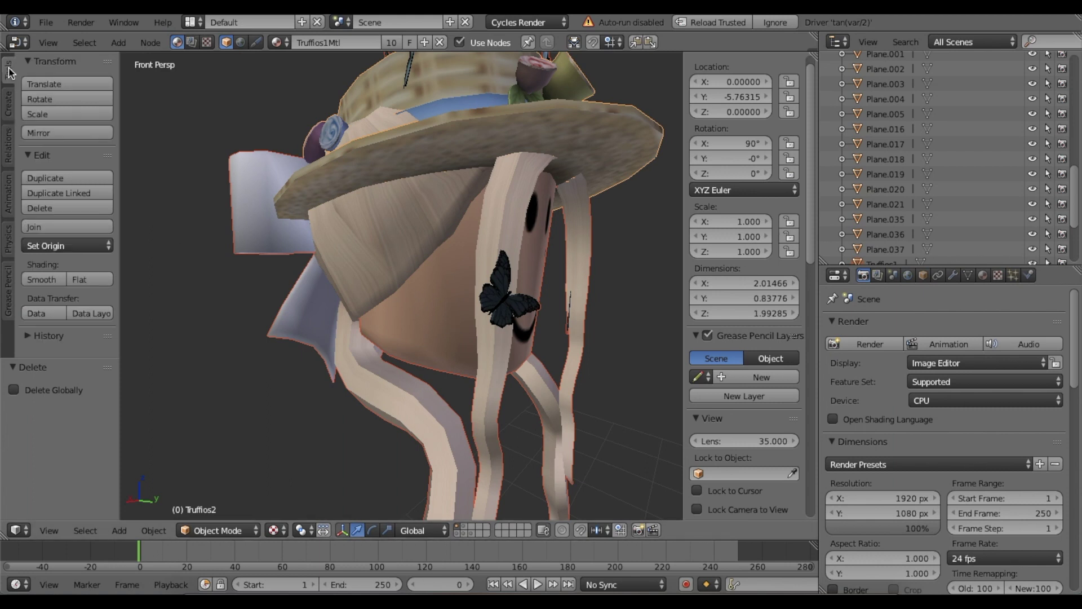
Join the hat, hair and face, set origin to geometry, and rotate 180° on Z.
click(43, 229)
scroll(401, 290, down, 5)
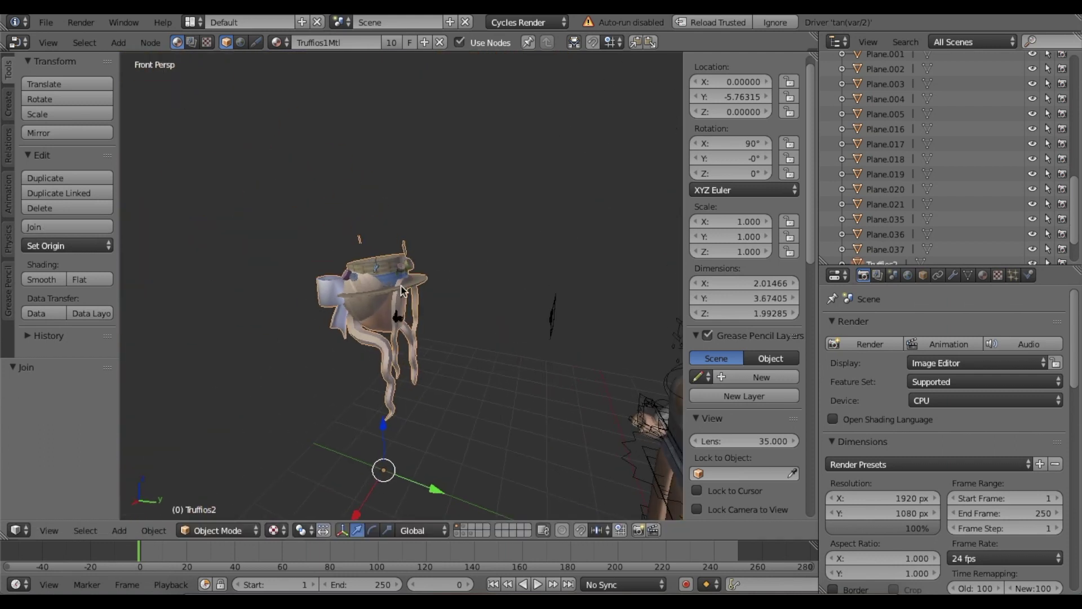
click(49, 248)
click(79, 280)
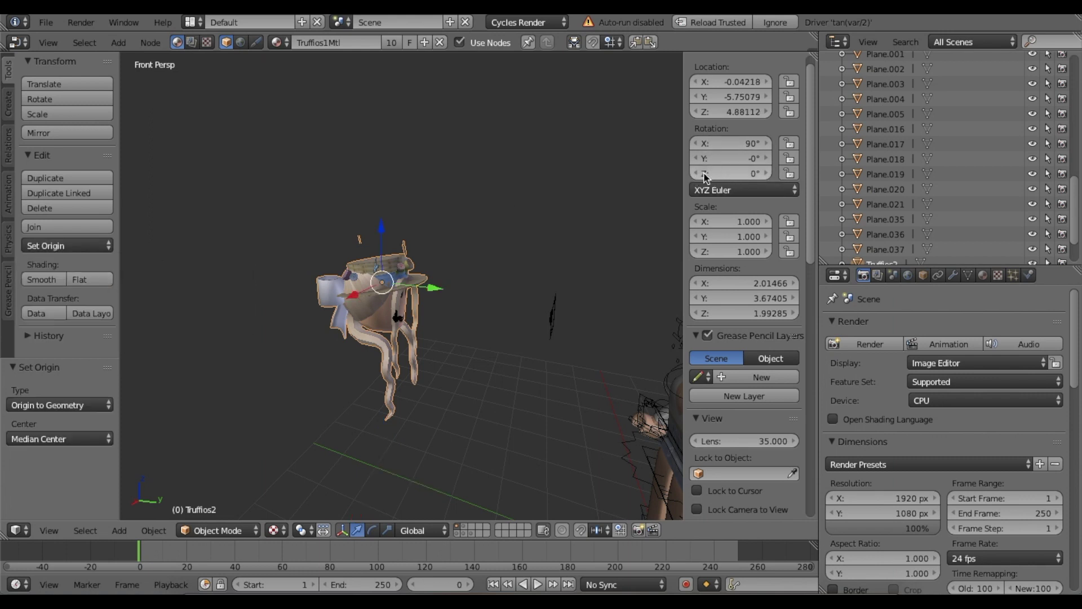
click(747, 173)
text(180)
key(Return)
Move the joined head piece along Y onto the rig's shoulders.
shift+middle_drag(439, 231, 379, 282)
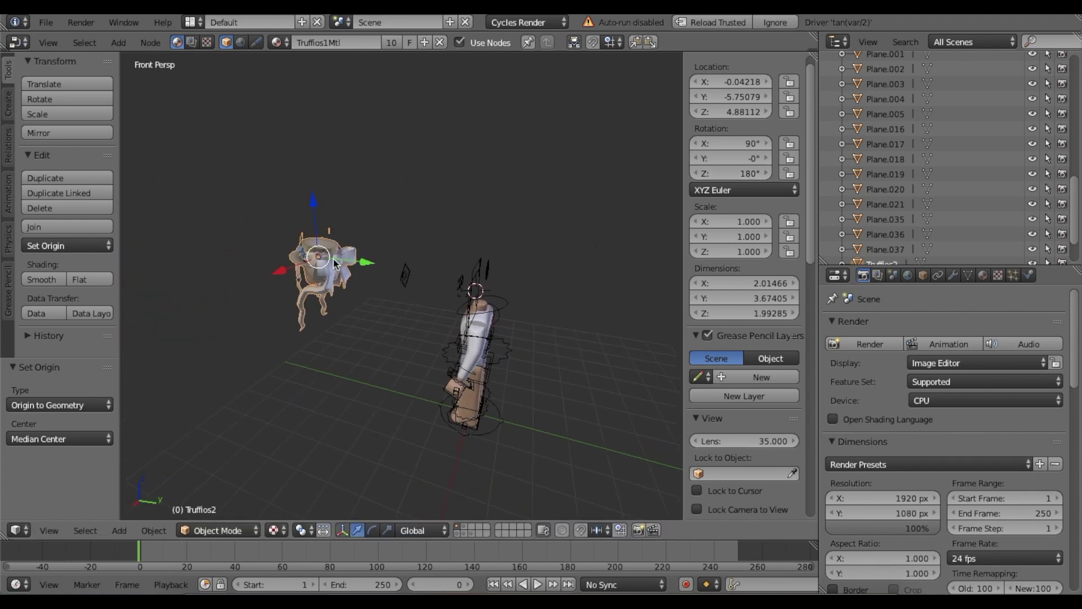
key(g)
key(y)
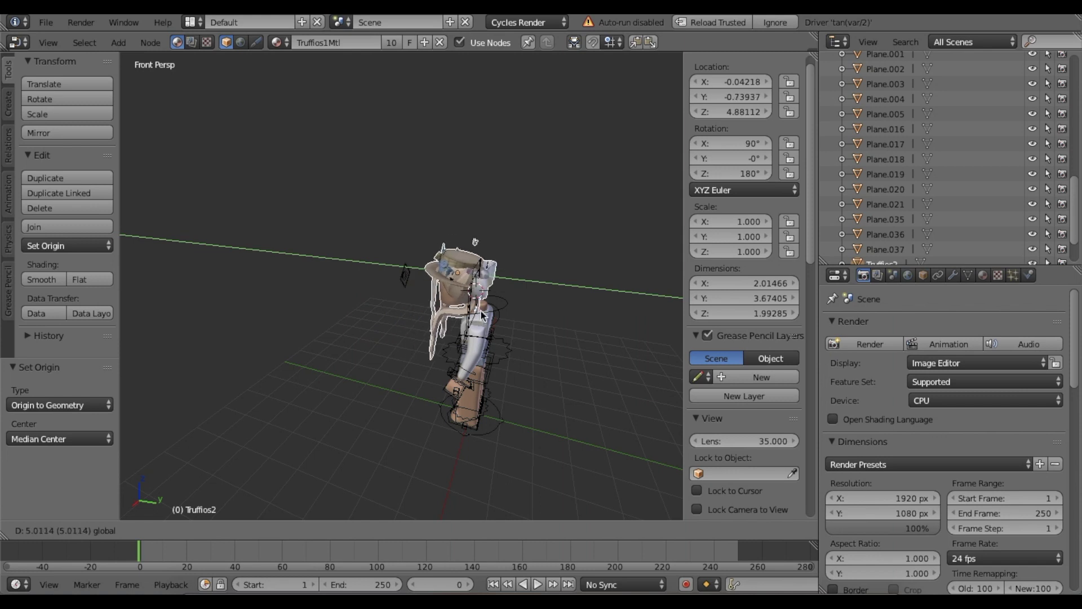
click(499, 327)
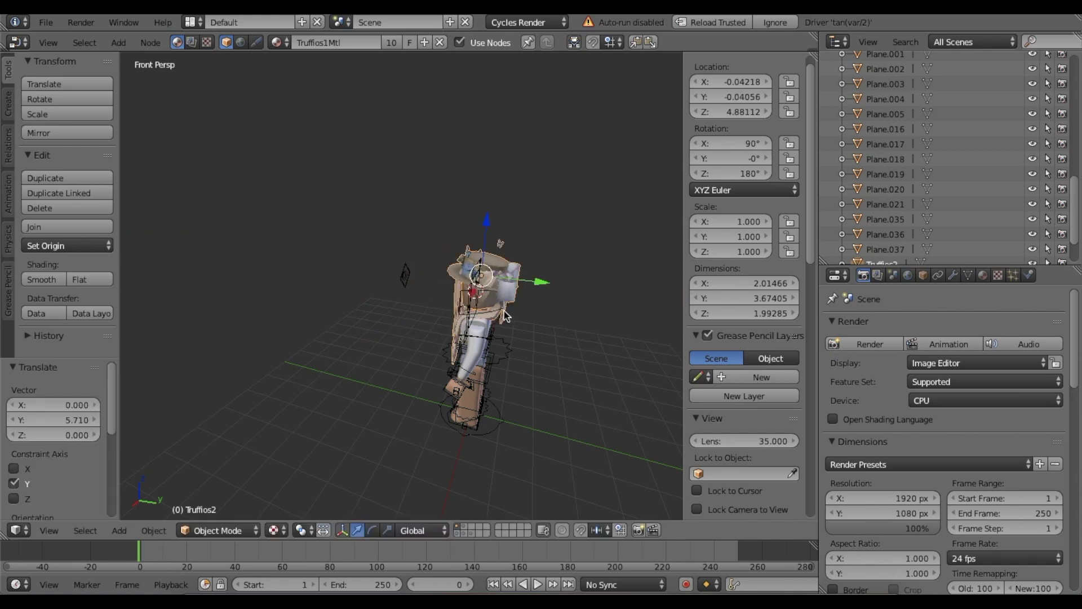
key(shift+f)
key(w)
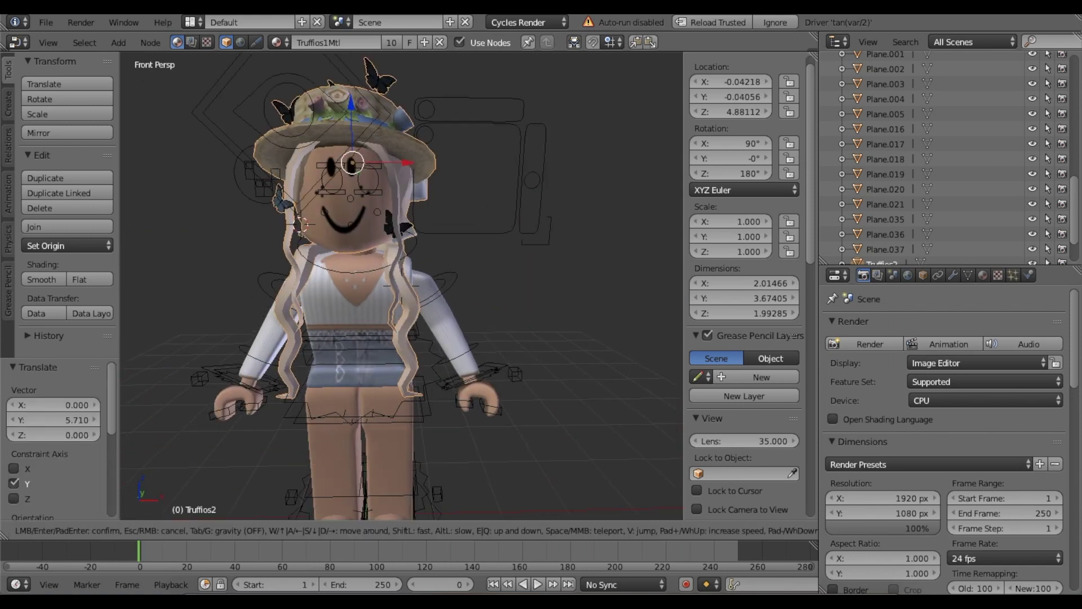
key(s)
click(454, 171)
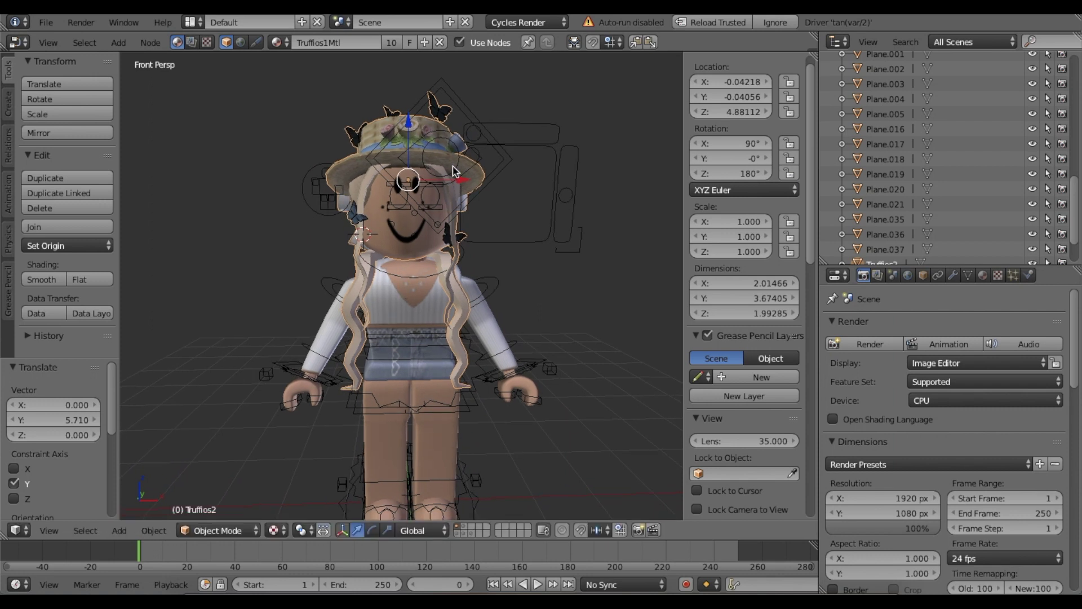
drag(451, 179, 410, 151)
scroll(402, 290, down, 2)
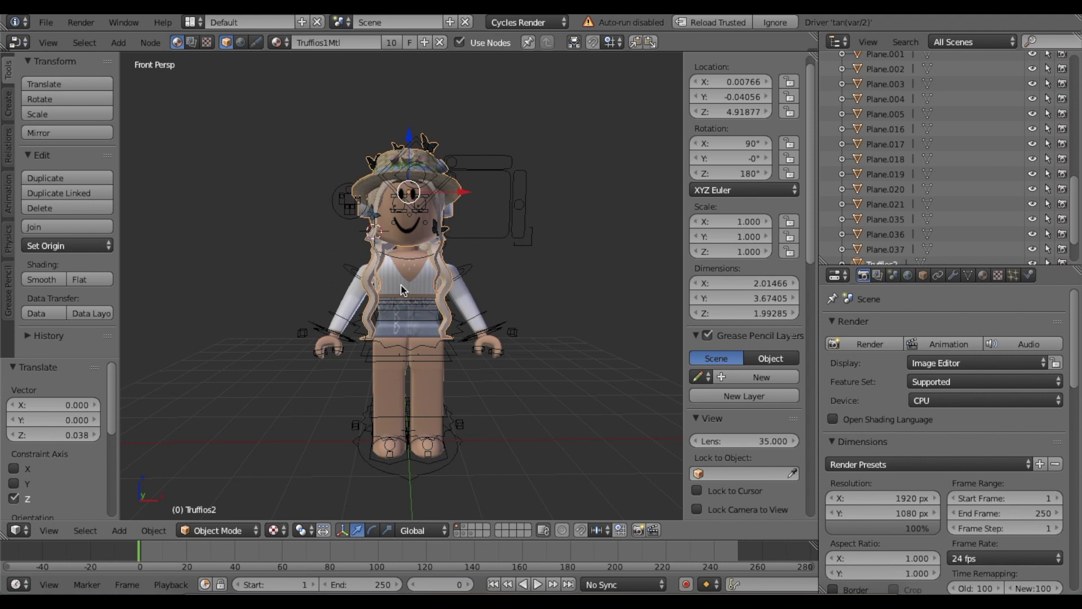
Import studyroom.obj from Desktop/untitled folder as a Wavefront OBJ model.
click(46, 22)
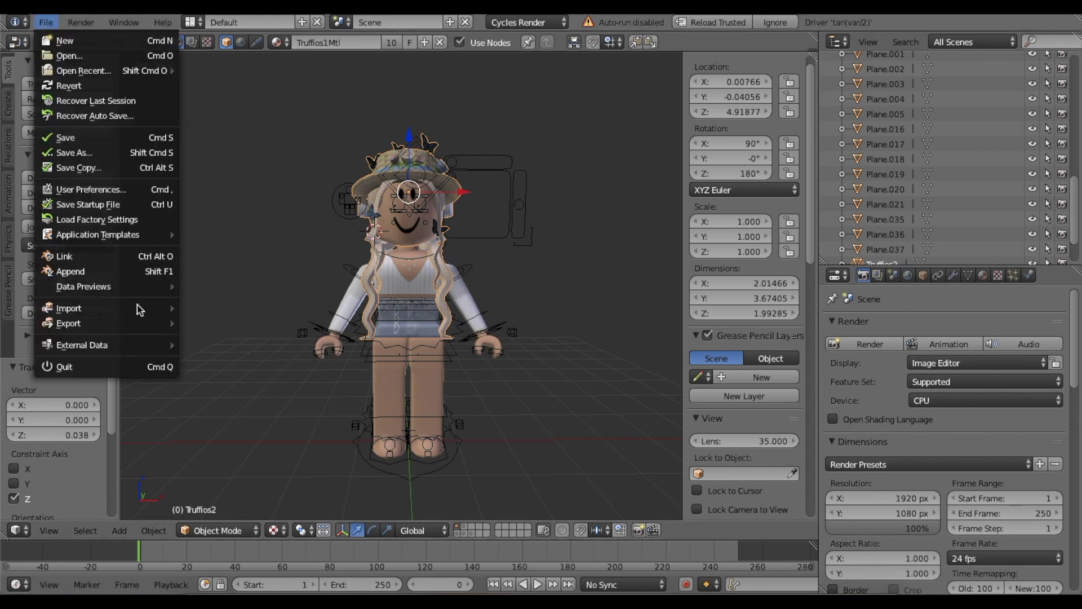
mouse_move(120, 313)
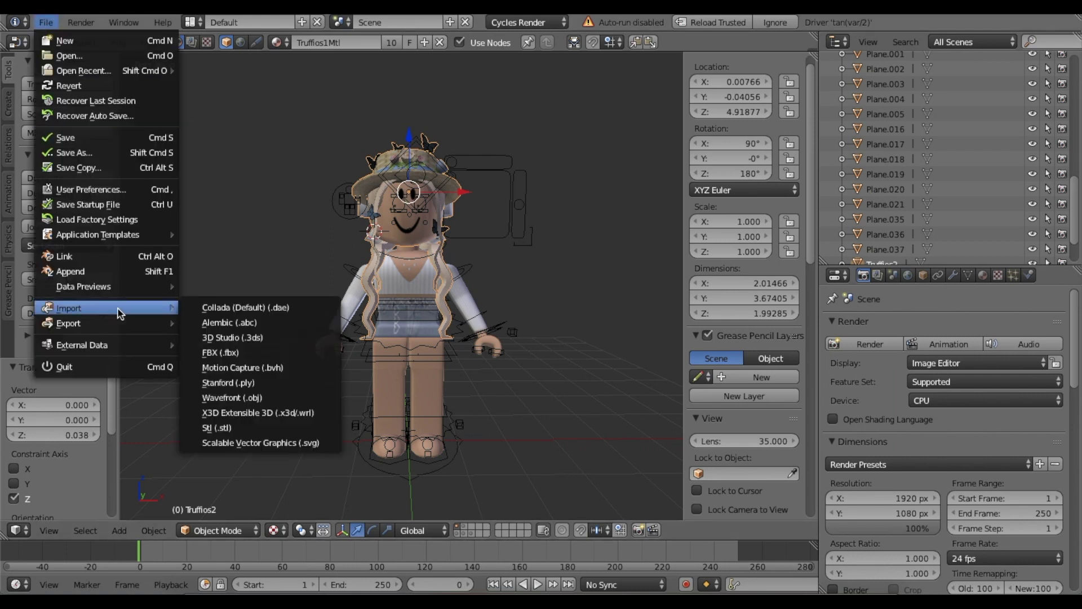
click(226, 399)
click(46, 178)
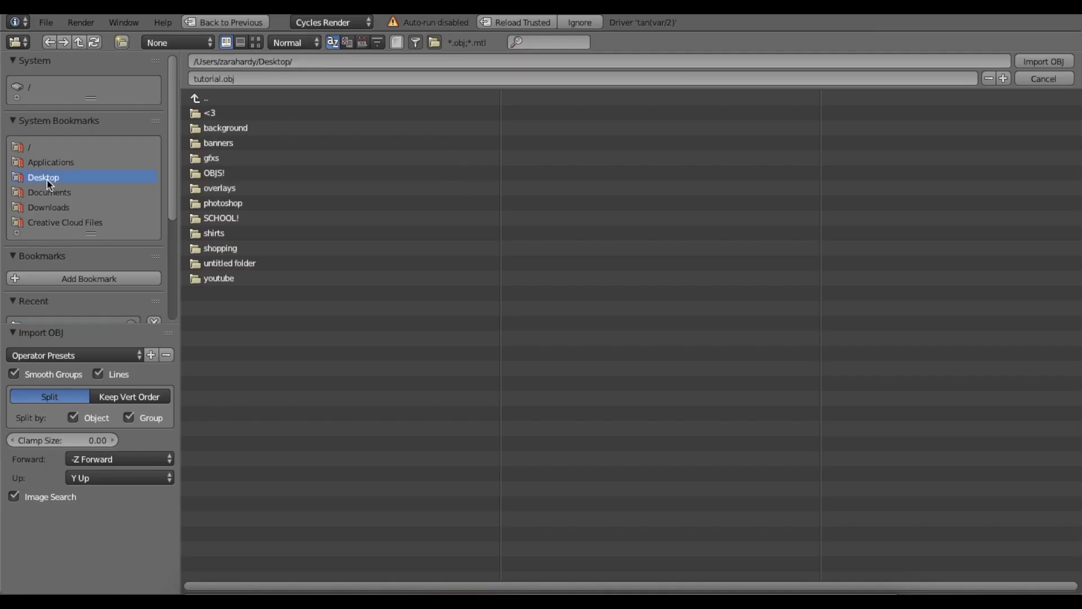
click(240, 261)
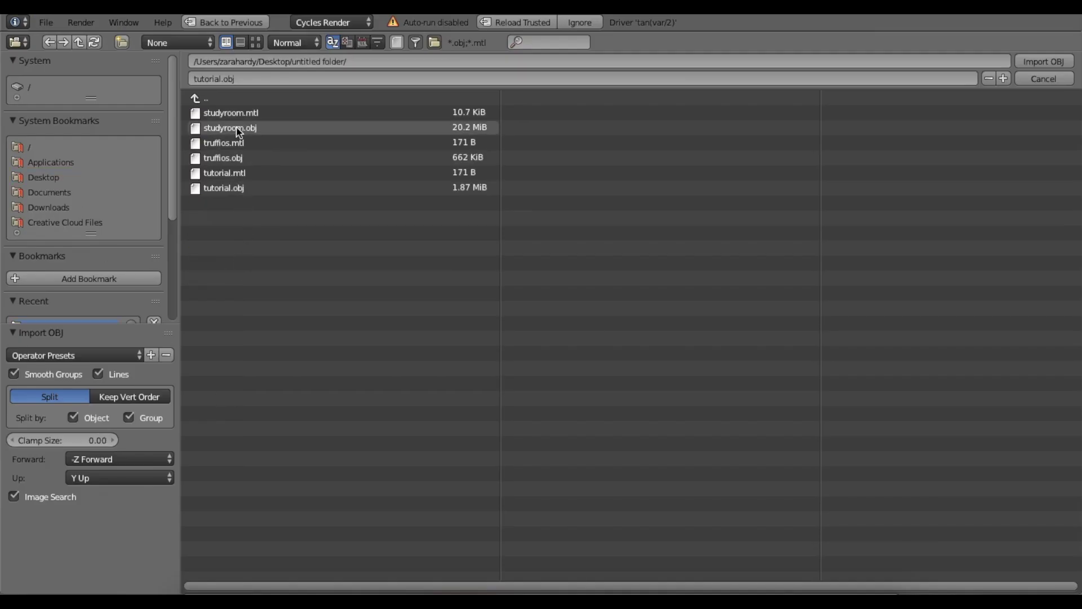
double_click(304, 127)
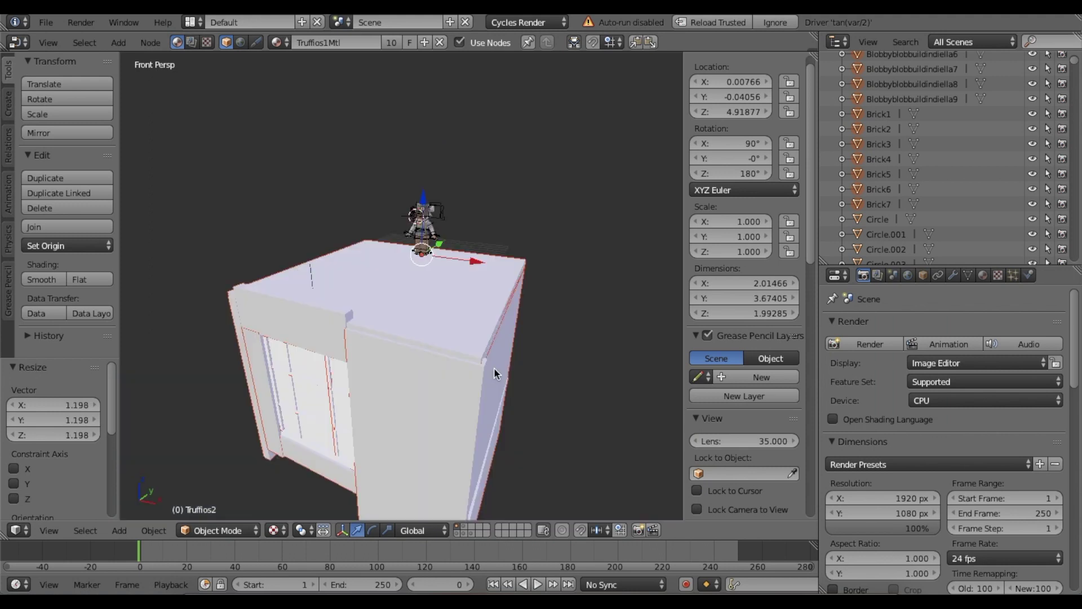
Scale the studyroom to 1.128, set its origin to geometry, and fly the view inside.
key(s)
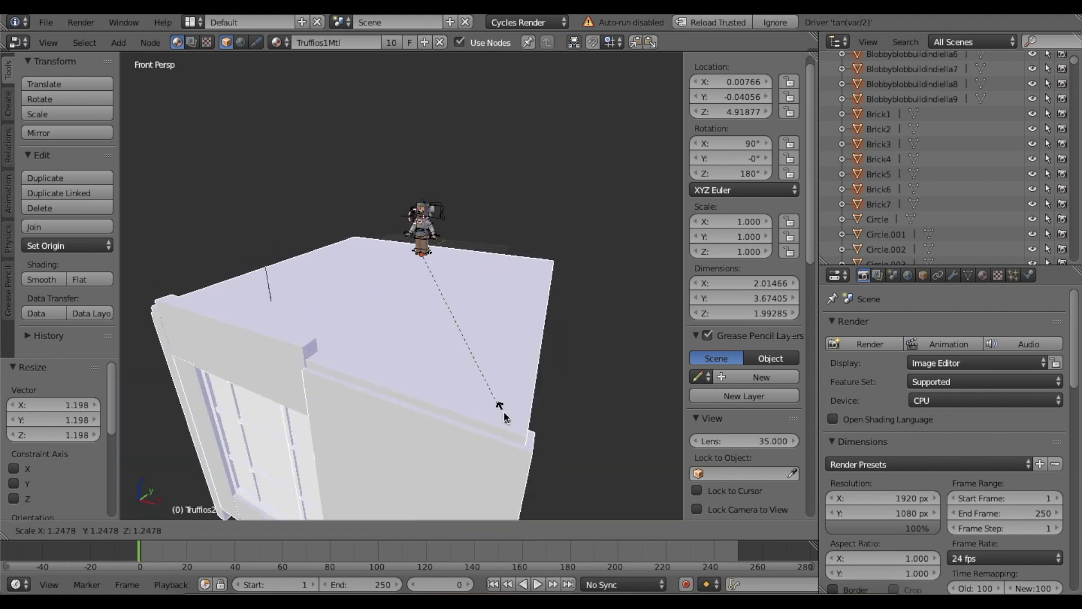
click(483, 391)
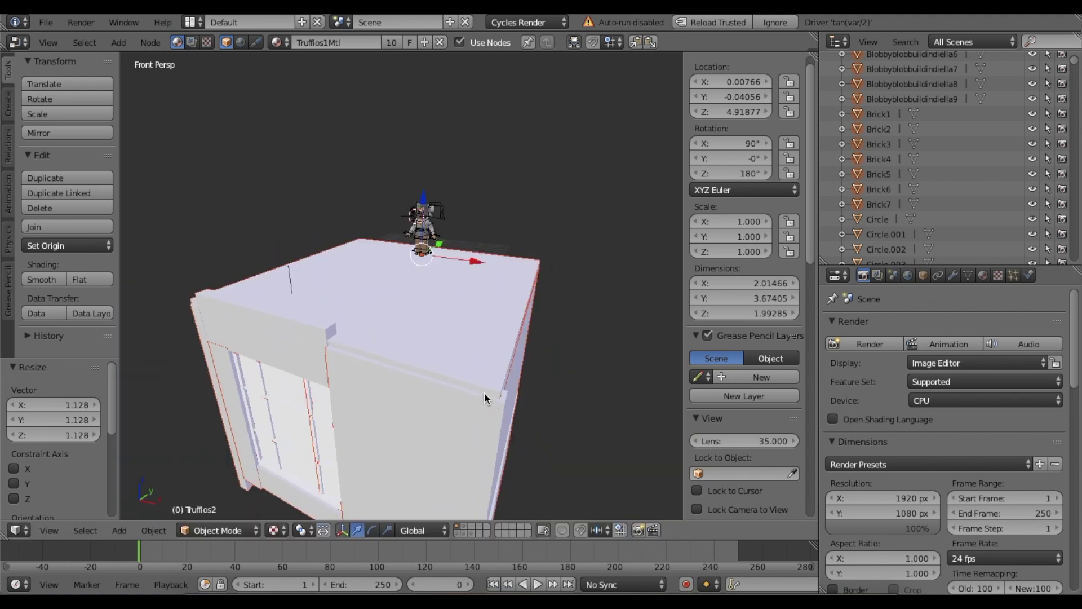
click(39, 249)
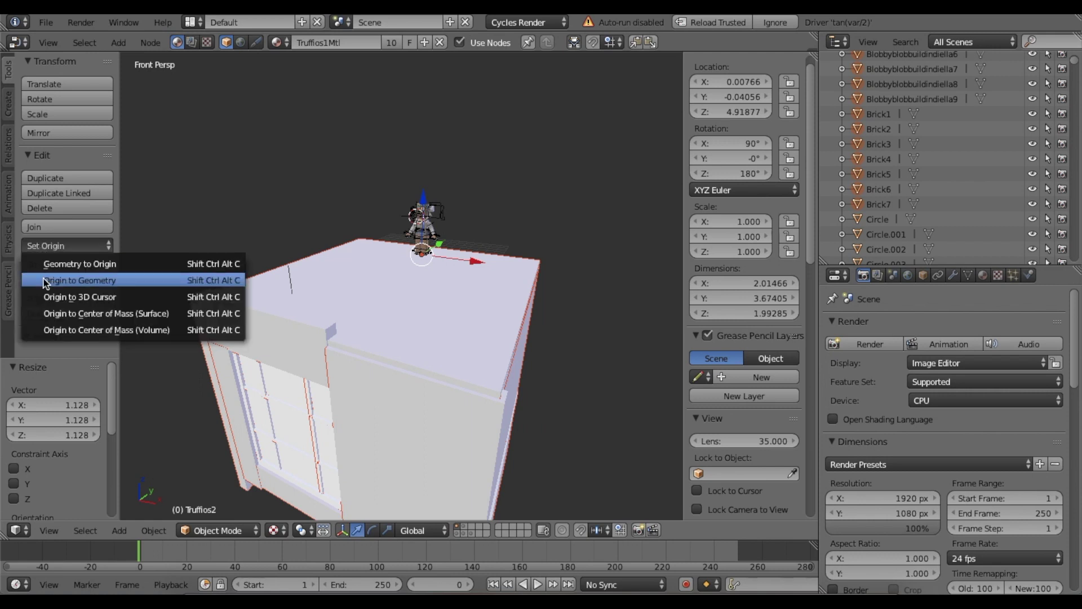
click(79, 280)
key(shift+f)
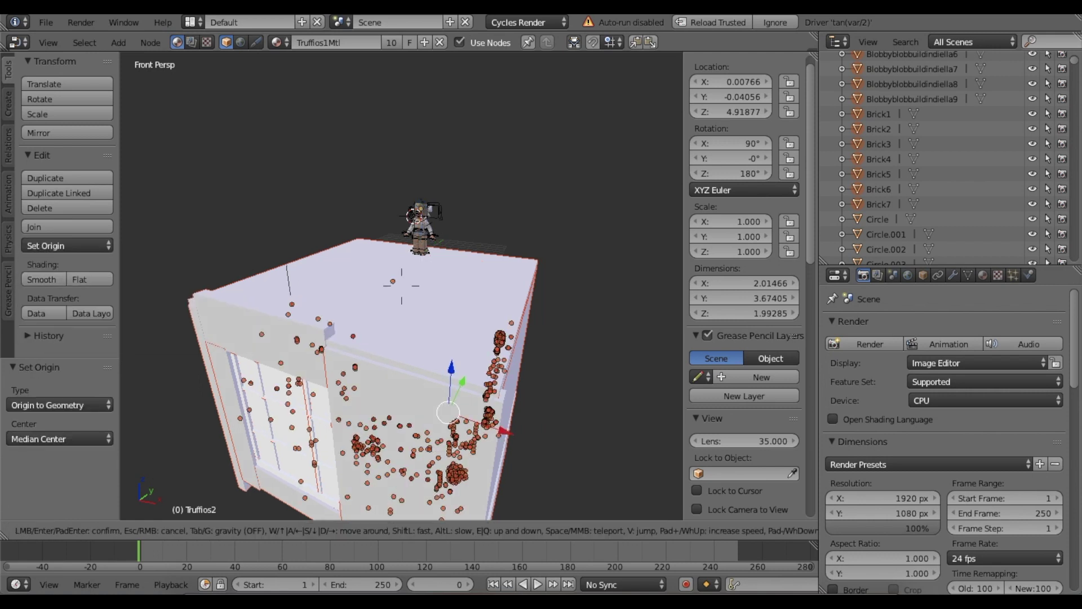
key(w)
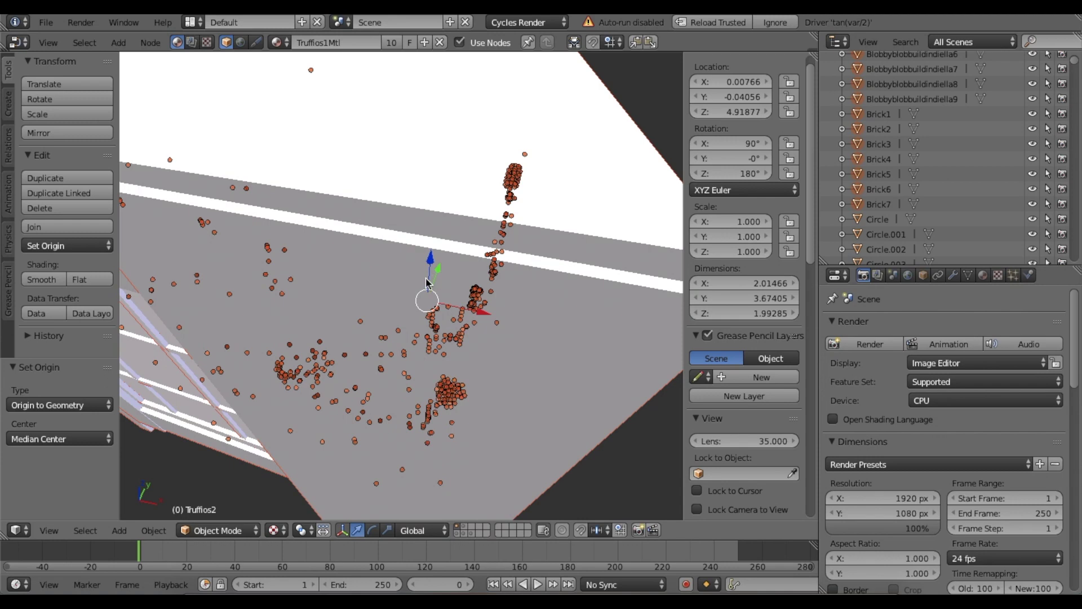
key(e)
click(417, 223)
key(shift+f)
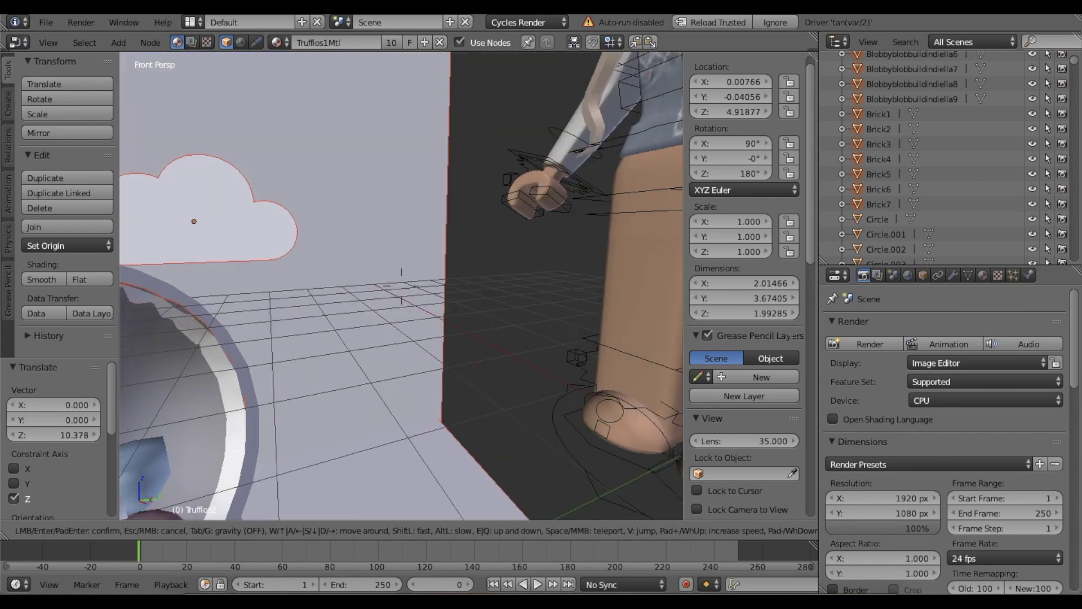
click(401, 285)
Switch the rig from Pose Mode back to Object Mode.
right_click(500, 290)
key(shift+f)
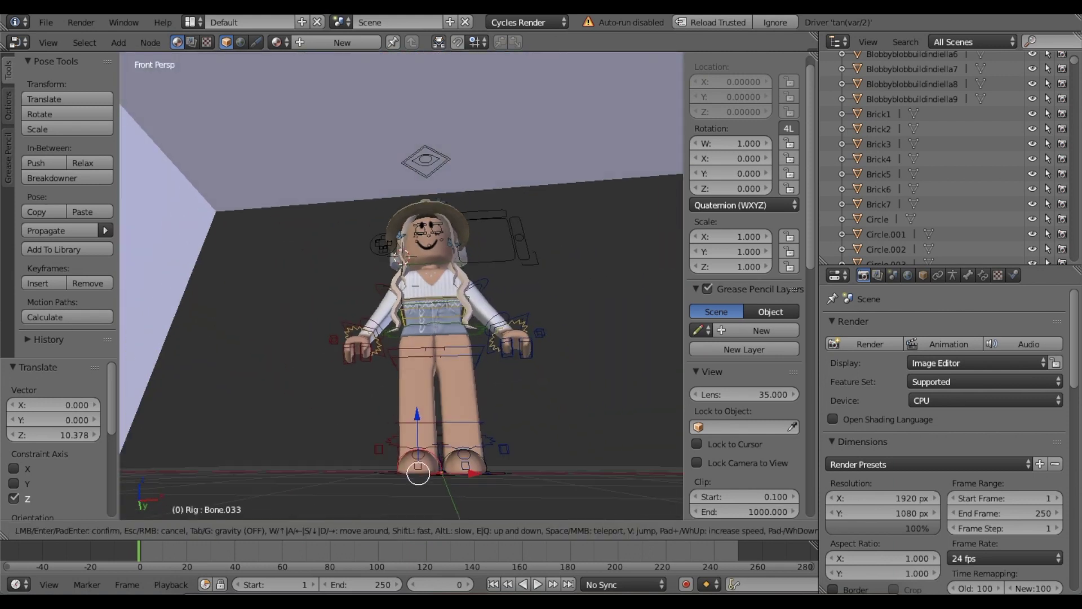
key(w)
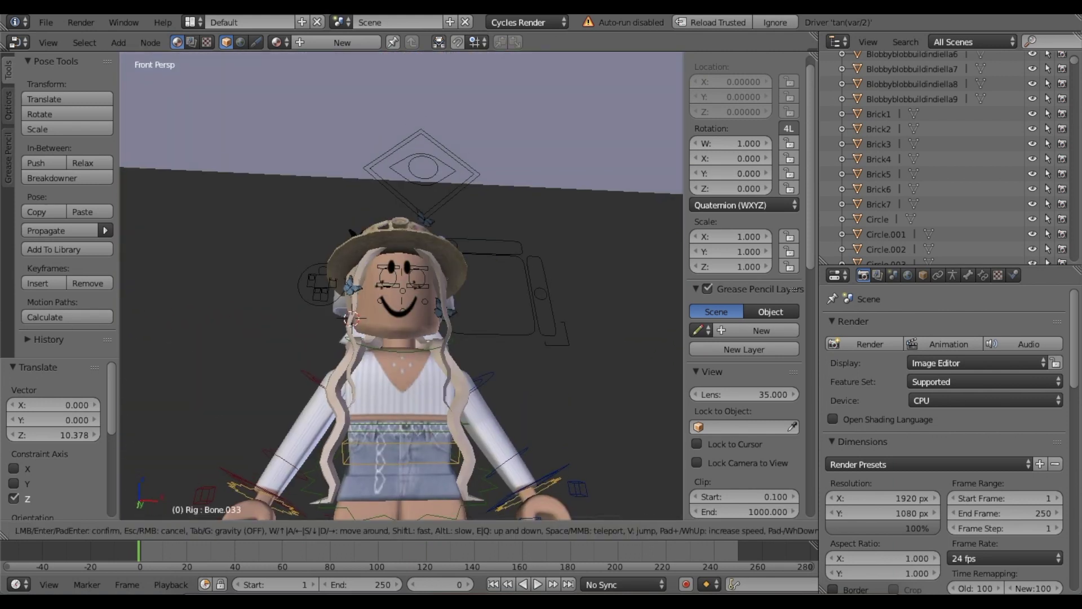
key(shift+f)
key(Return)
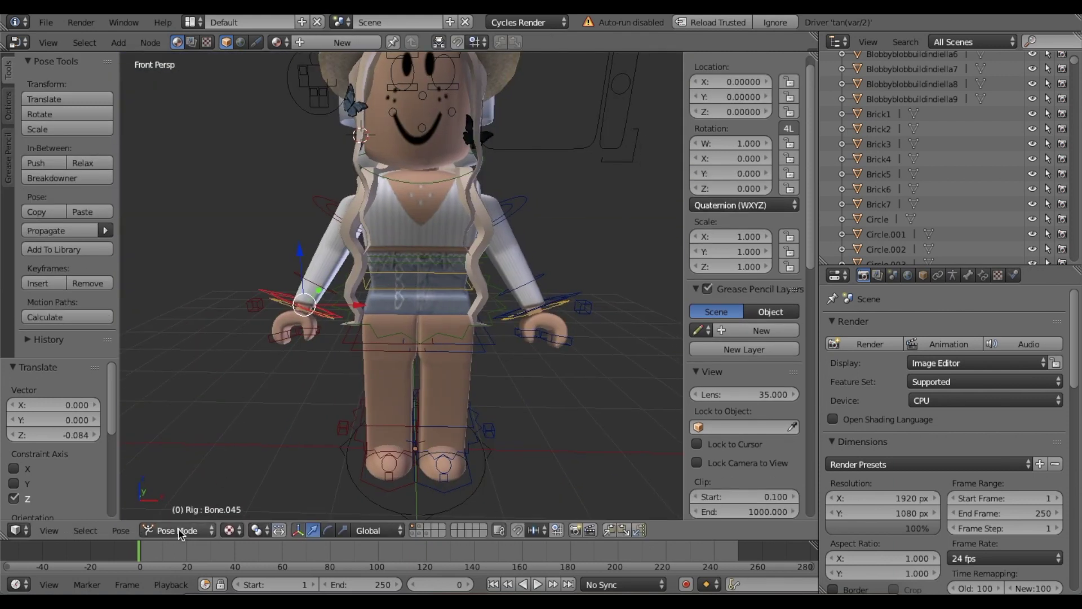
click(169, 530)
click(169, 512)
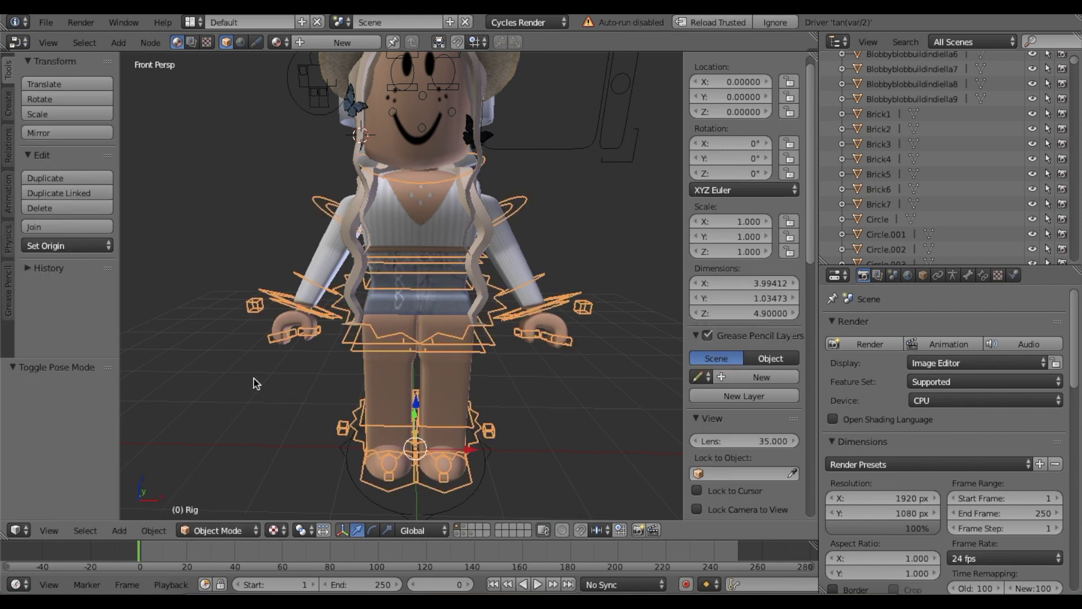
Select Truffios2 and move it along Y, X and Z down into the egg chair.
right_click(513, 67)
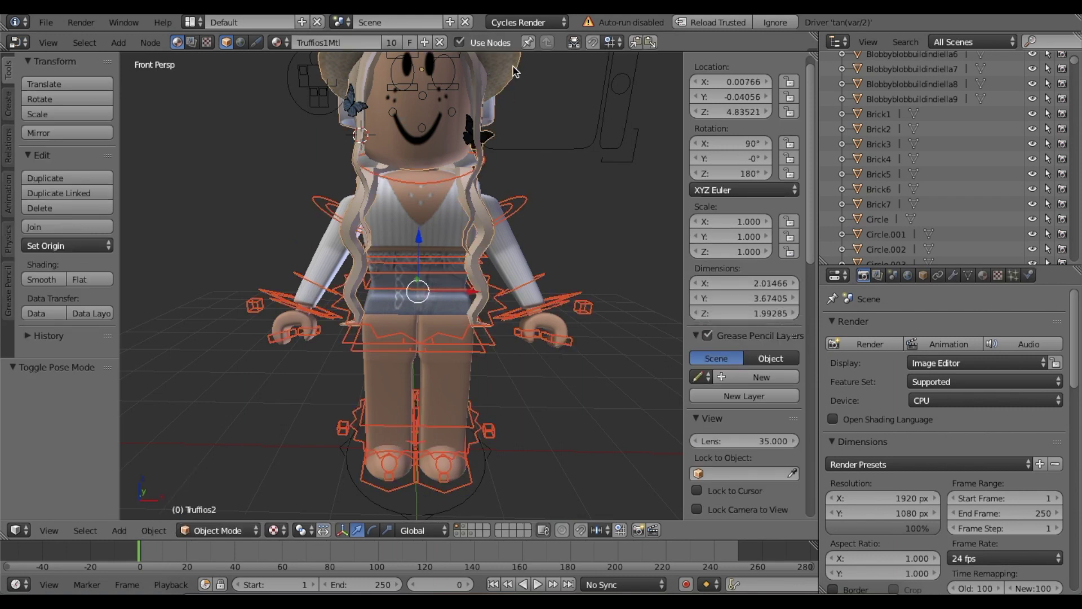
key(shift+f)
key(w)
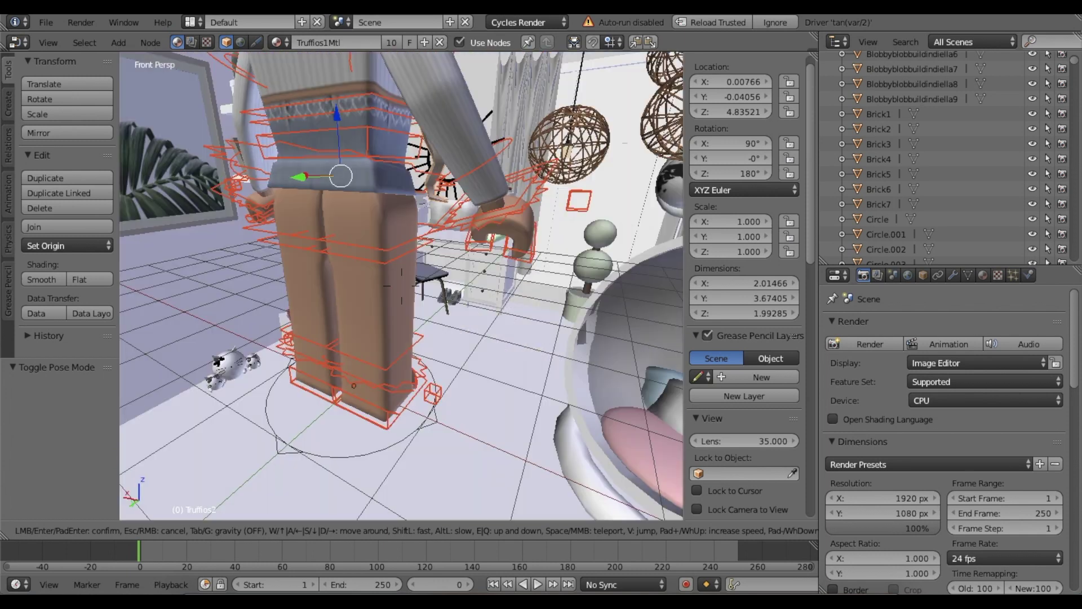
key(Return)
key(g)
key(y)
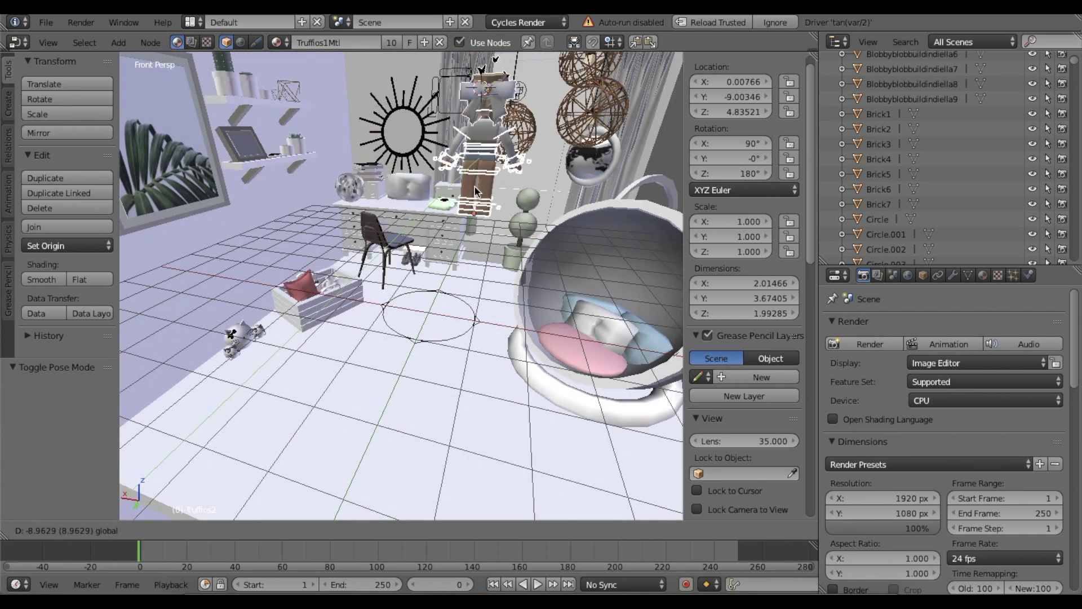
click(431, 176)
key(g)
key(x)
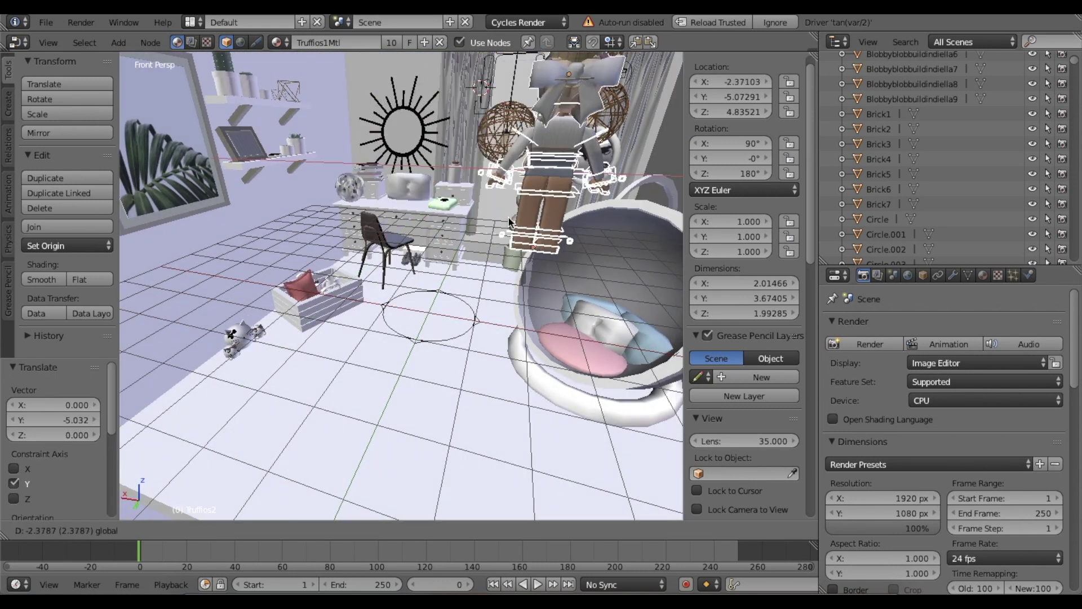
click(637, 143)
key(g)
key(z)
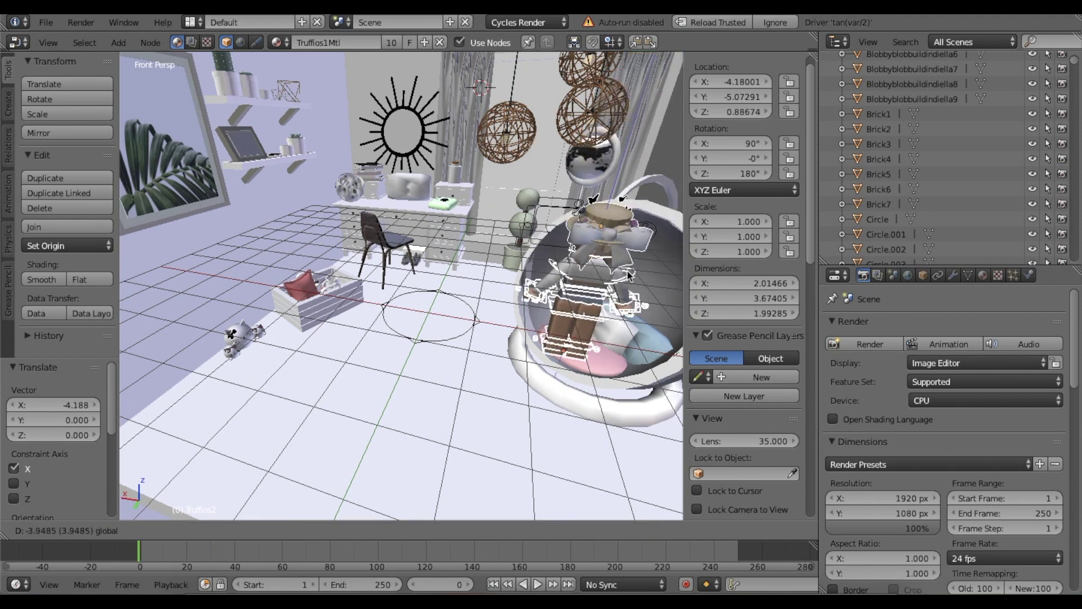
click(631, 316)
Fine-tune the character's height and sideways position inside the egg chair.
key(shift+f)
key(w)
click(402, 290)
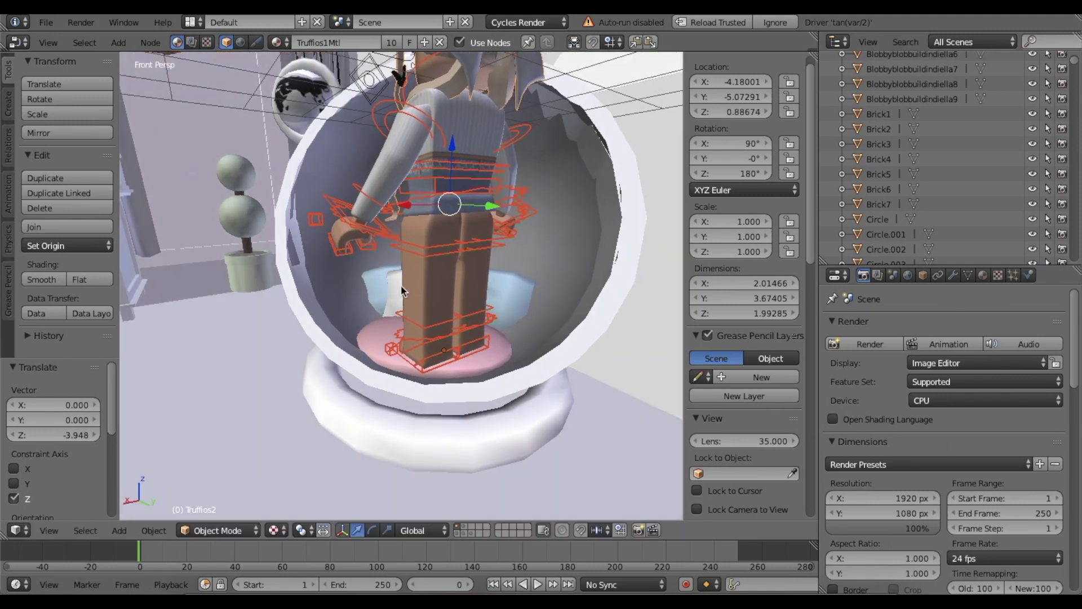
key(g)
key(z)
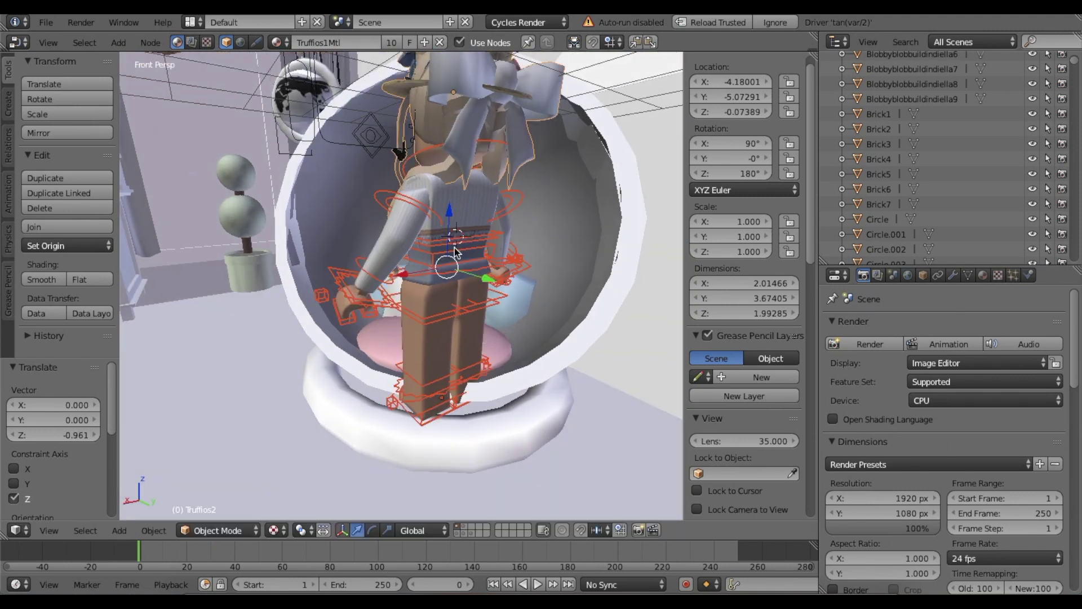
key(g)
key(x)
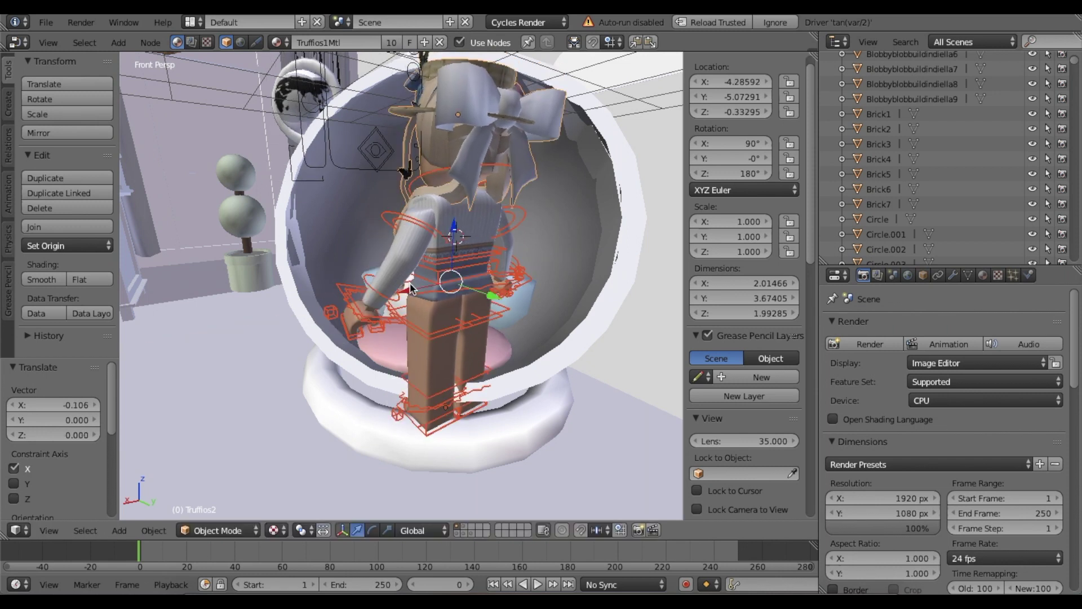
click(364, 571)
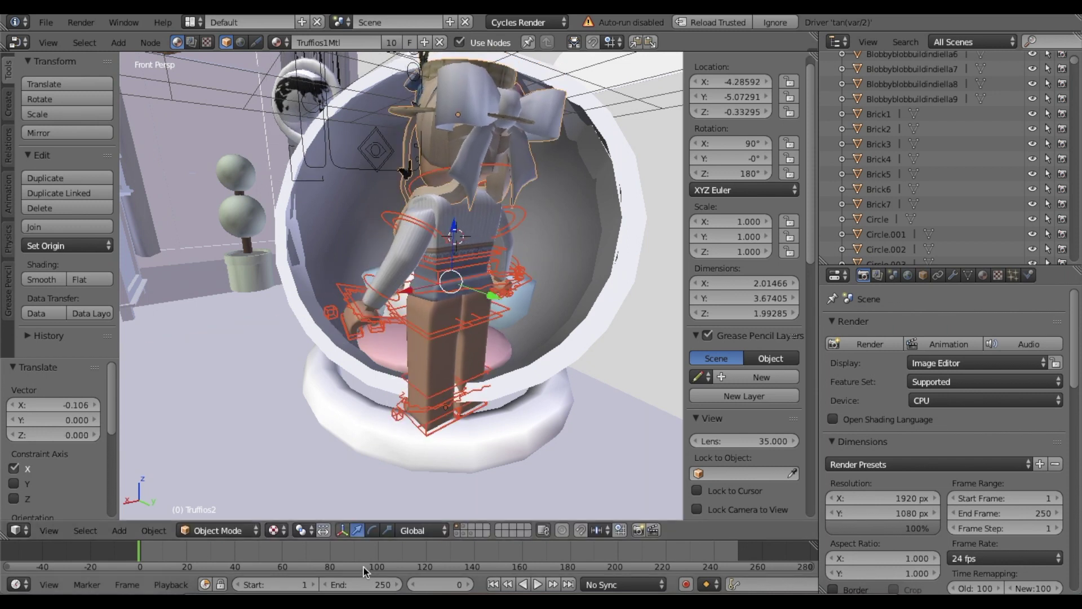
Rotate the character about Z to 316° so it faces out of the chair.
click(374, 533)
key(r)
key(z)
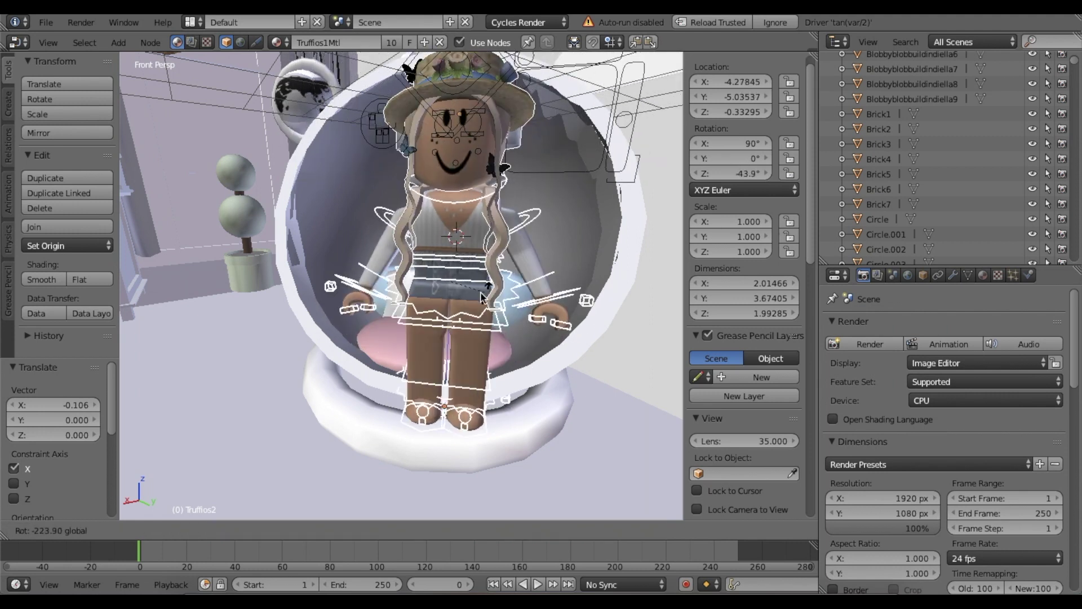
click(480, 297)
drag(489, 283, 434, 261)
key(r)
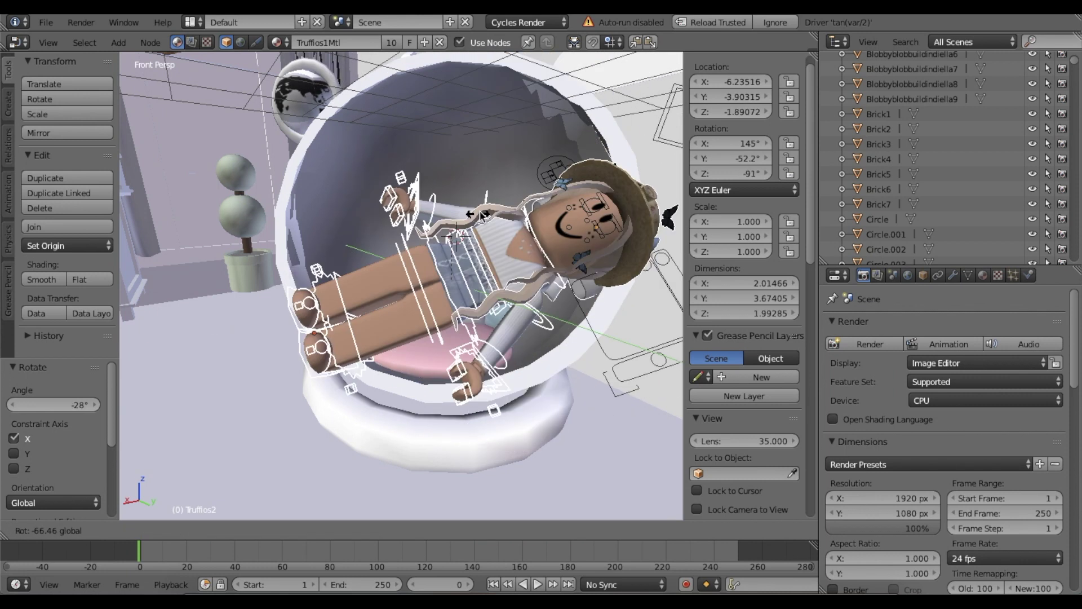
click(454, 277)
key(r)
click(472, 294)
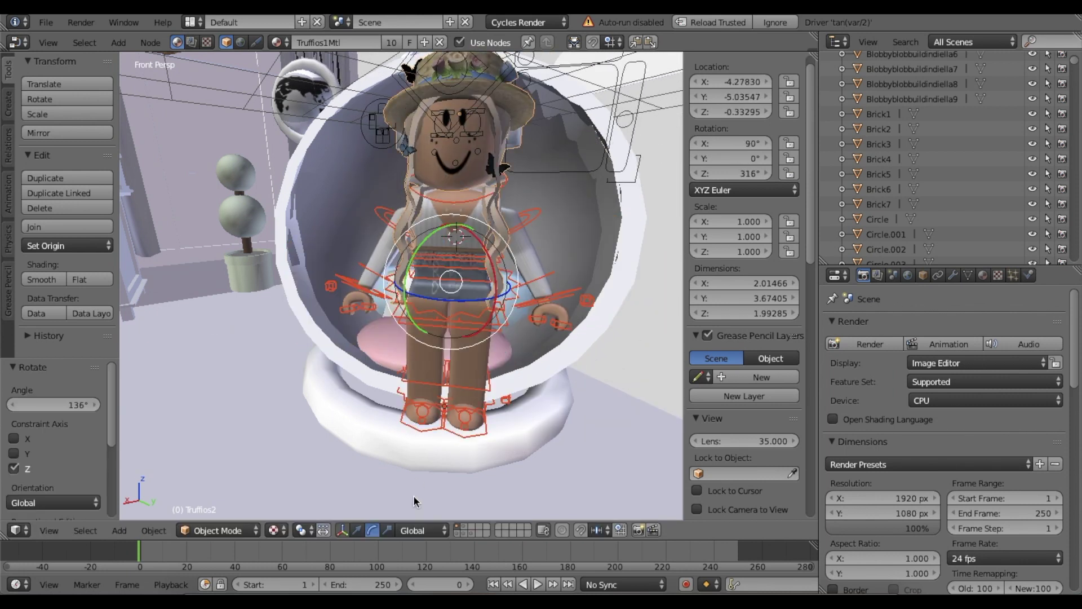
Lower the character along Z and push it back into the seat along Y.
key(g)
key(z)
click(449, 316)
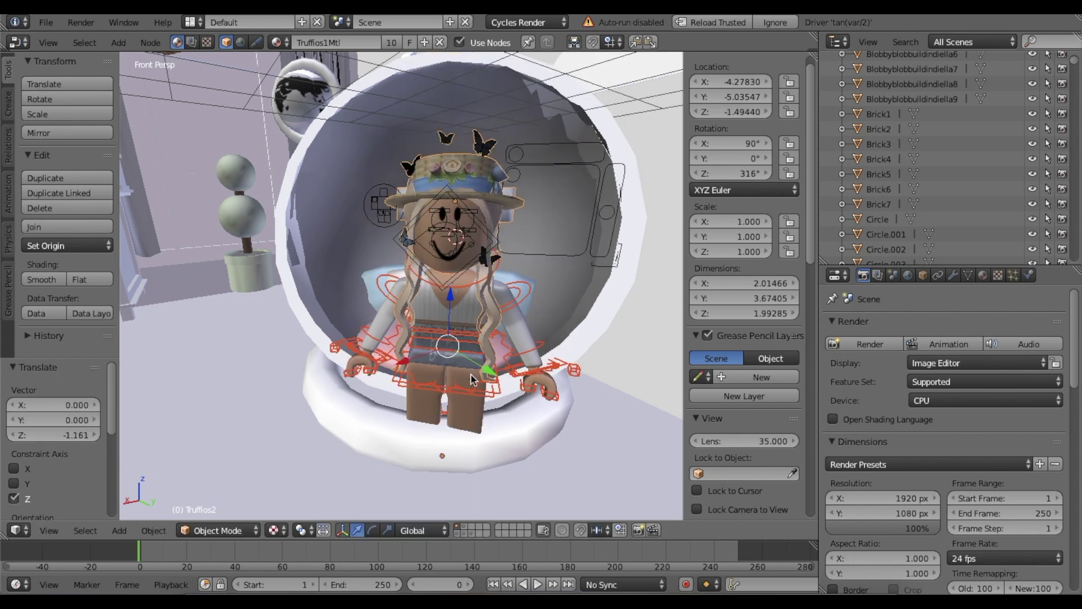
key(g)
key(y)
click(445, 362)
Nudge the accessory along X, Z and Y to sit on the head.
key(g)
key(x)
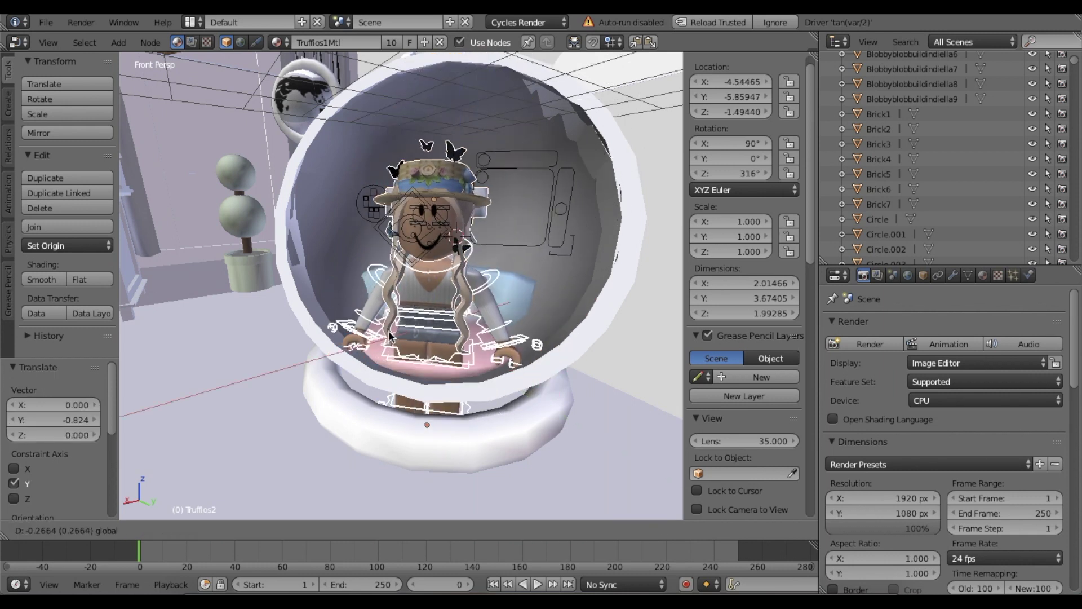
click(474, 346)
key(g)
key(z)
click(482, 339)
key(g)
key(y)
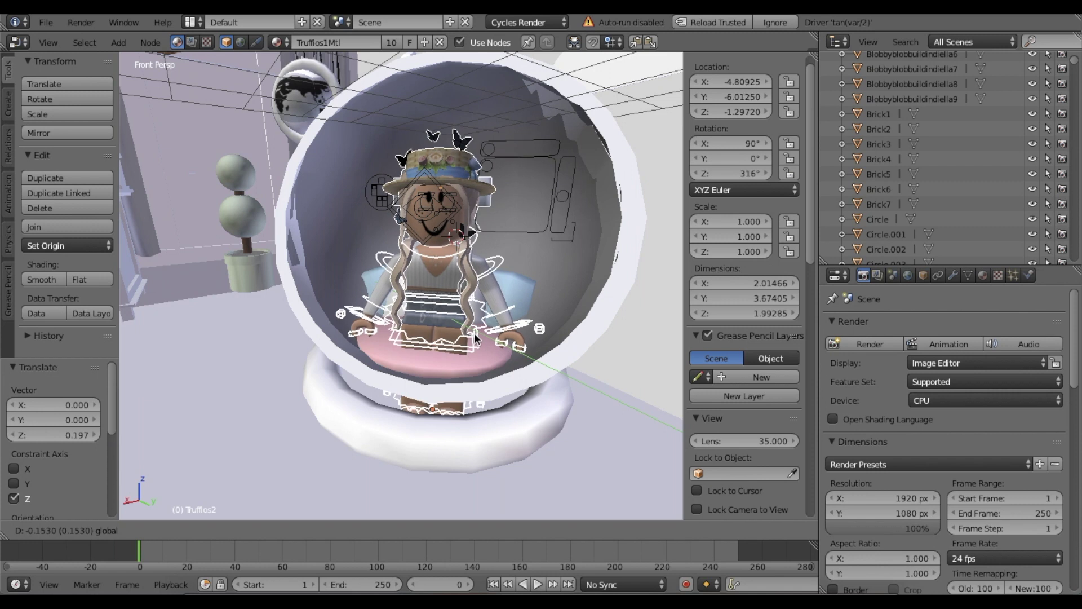
click(403, 342)
Make final Y and X nudges, centring the avatar in the chair at Z -1.297.
key(g)
key(x)
click(393, 331)
key(shift+f)
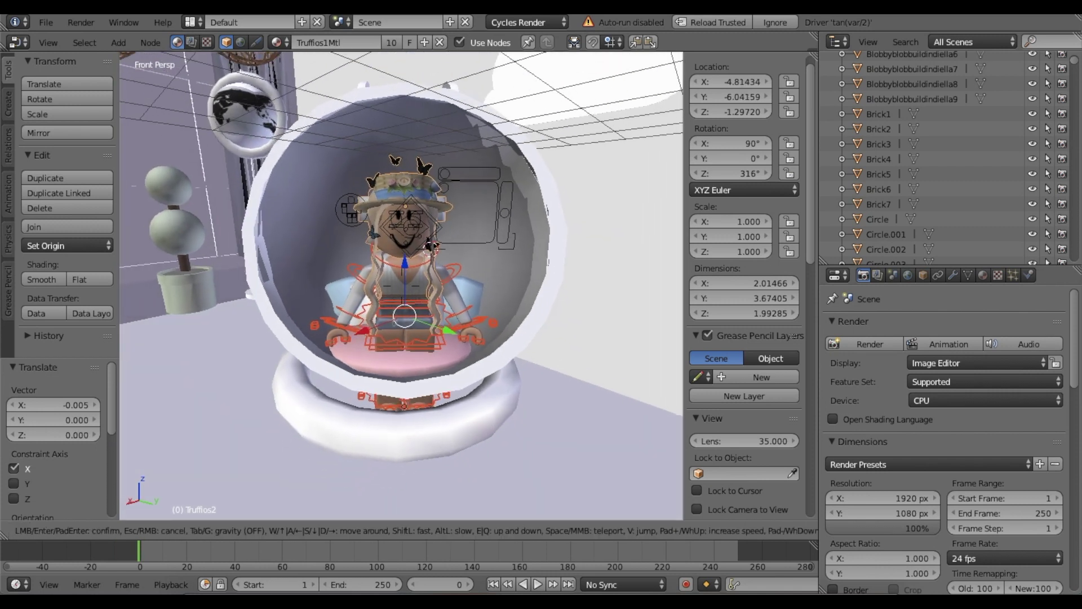
click(402, 290)
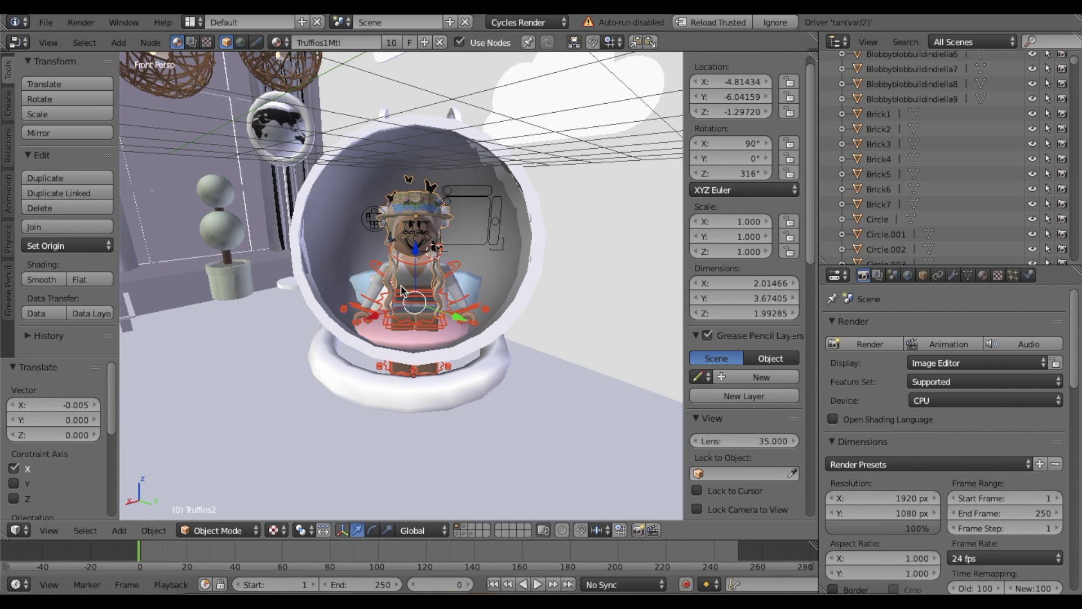
scroll(402, 290, up, 4)
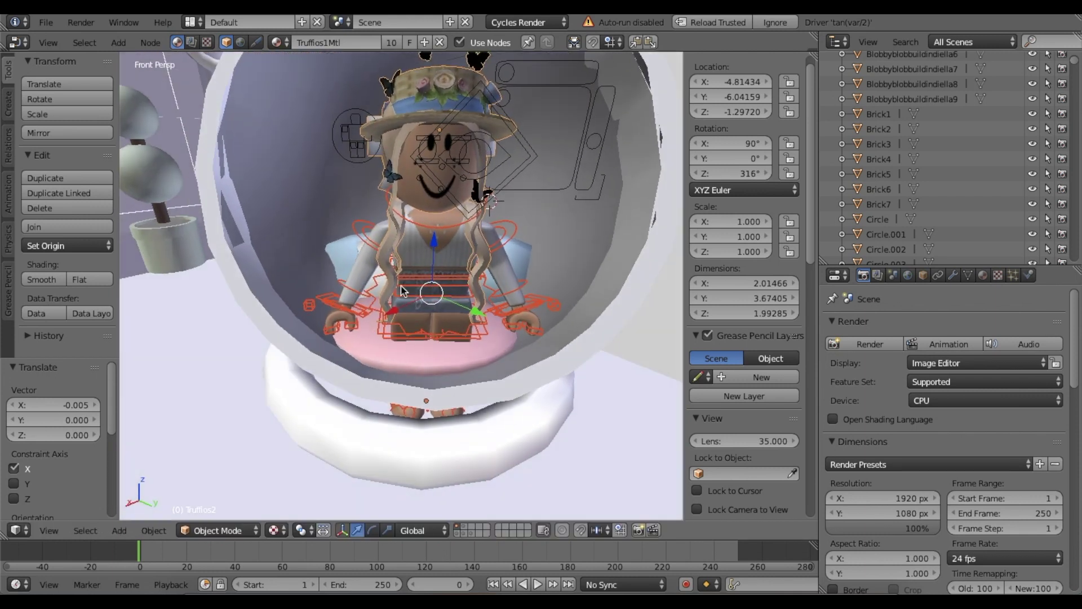
key(g)
key(y)
click(398, 308)
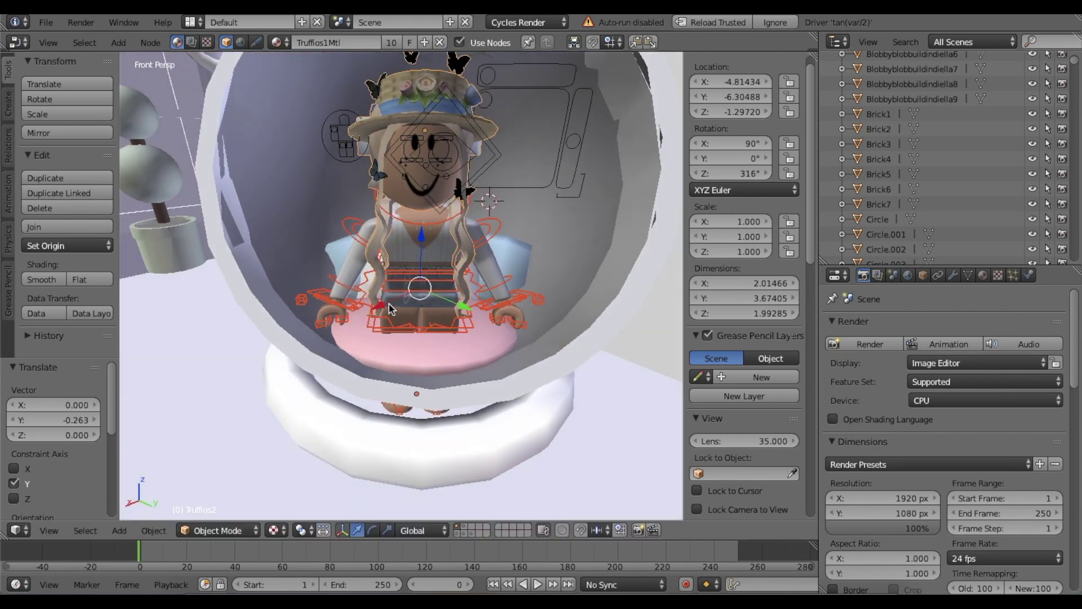
key(g)
key(x)
click(430, 192)
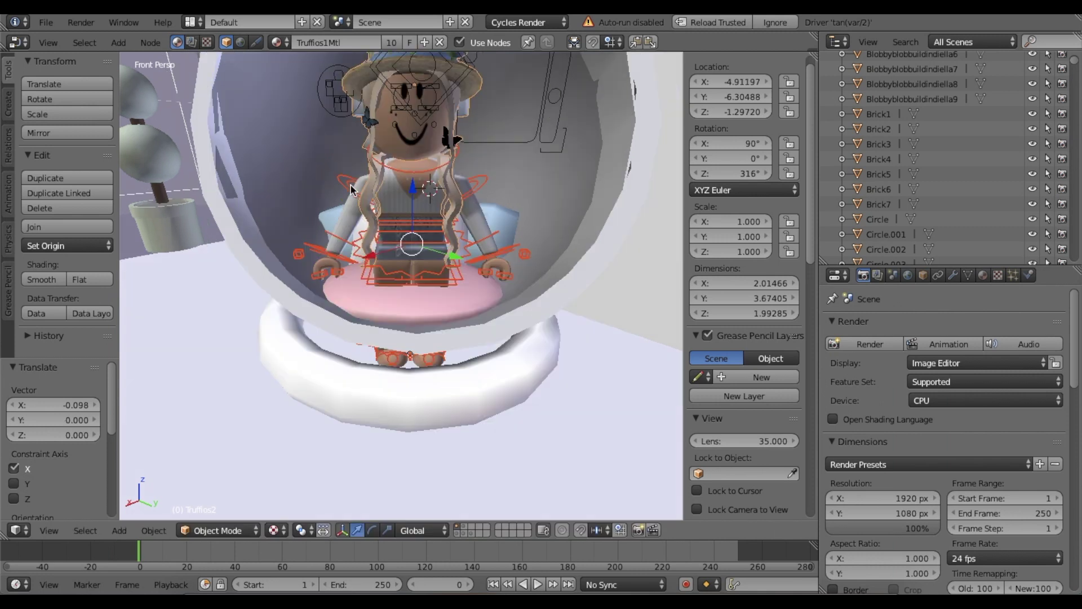
Select the Rig and switch it into Pose Mode.
key(a)
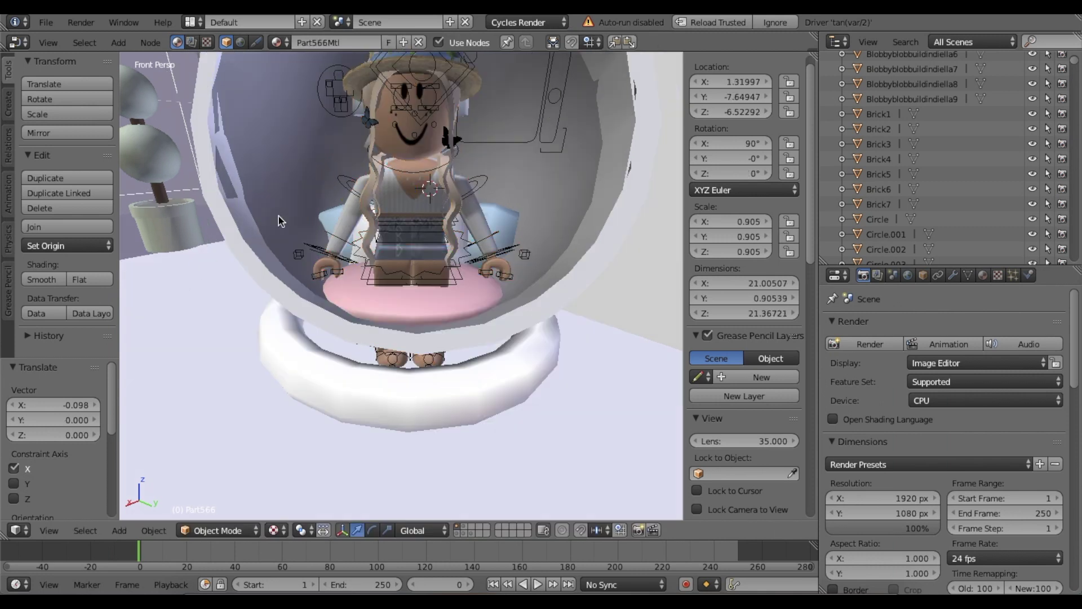
right_click(346, 190)
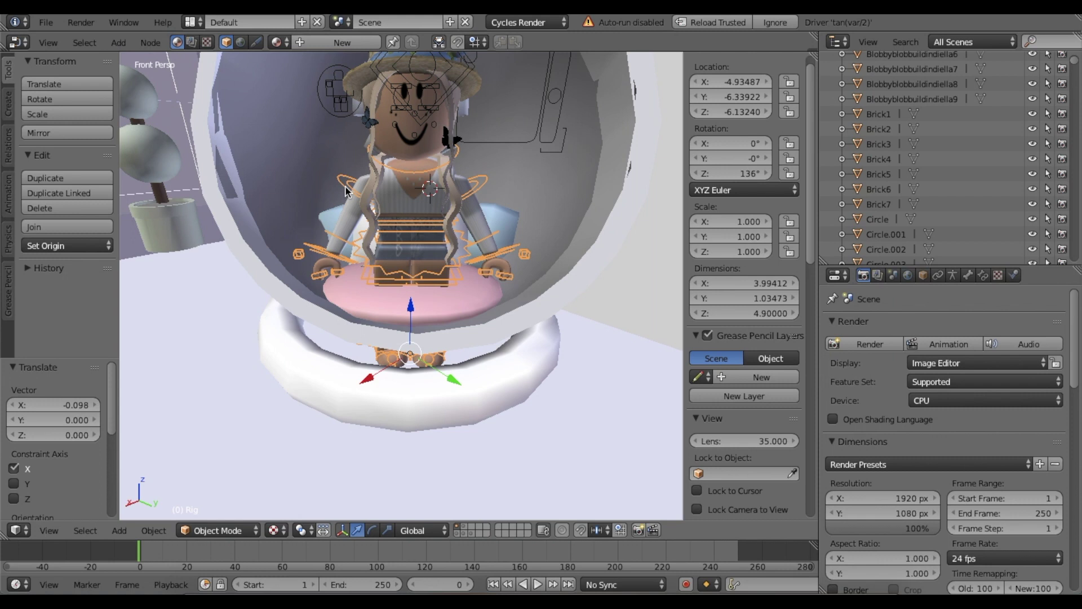
click(220, 530)
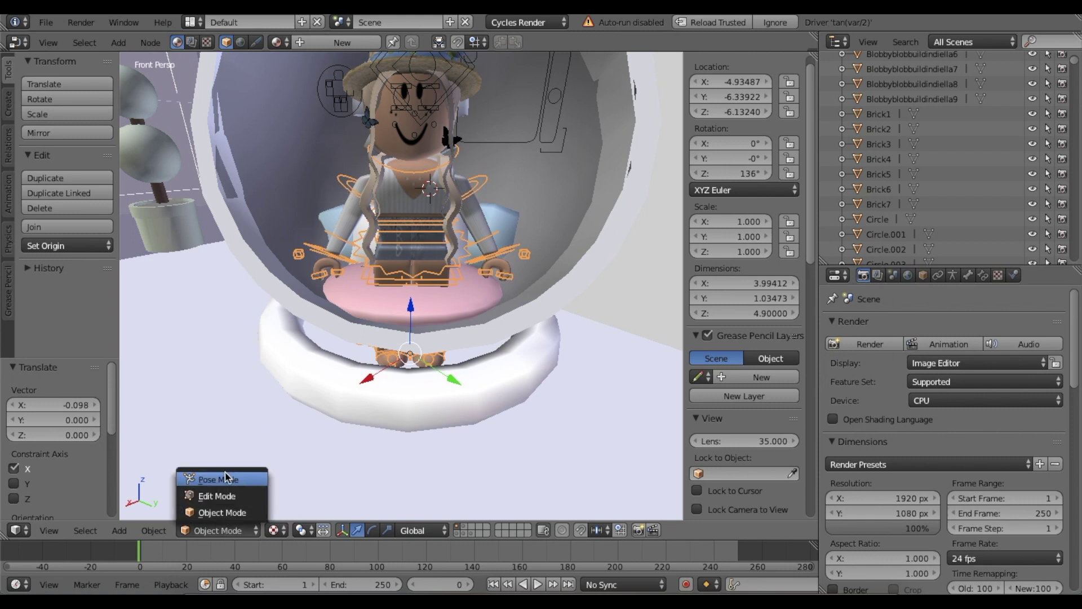
click(241, 478)
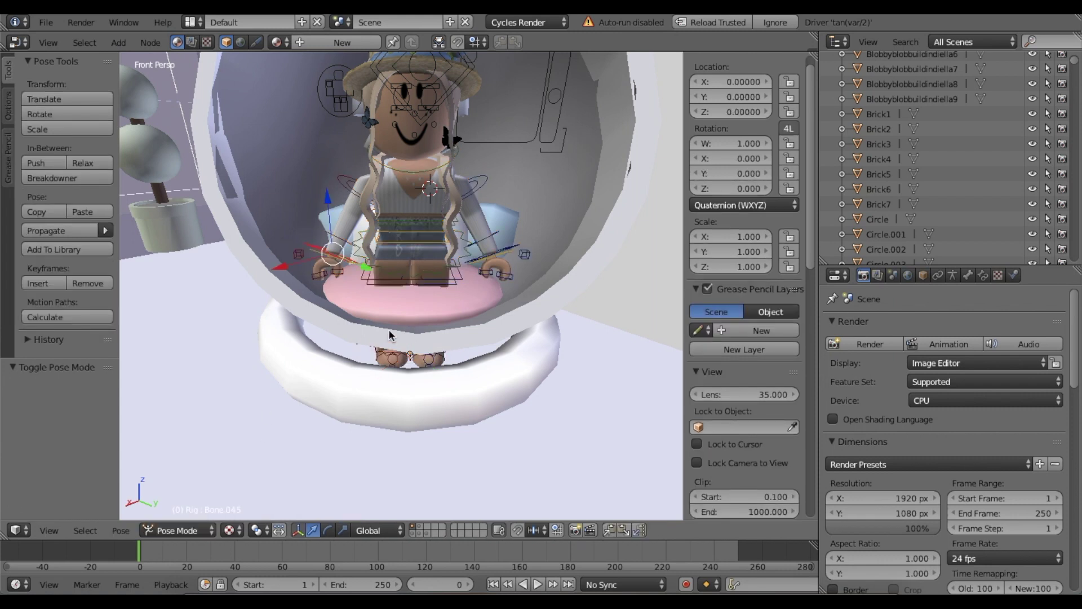
Select hip bone Bone.006, then Bone.005 instead.
scroll(389, 334, up, 8)
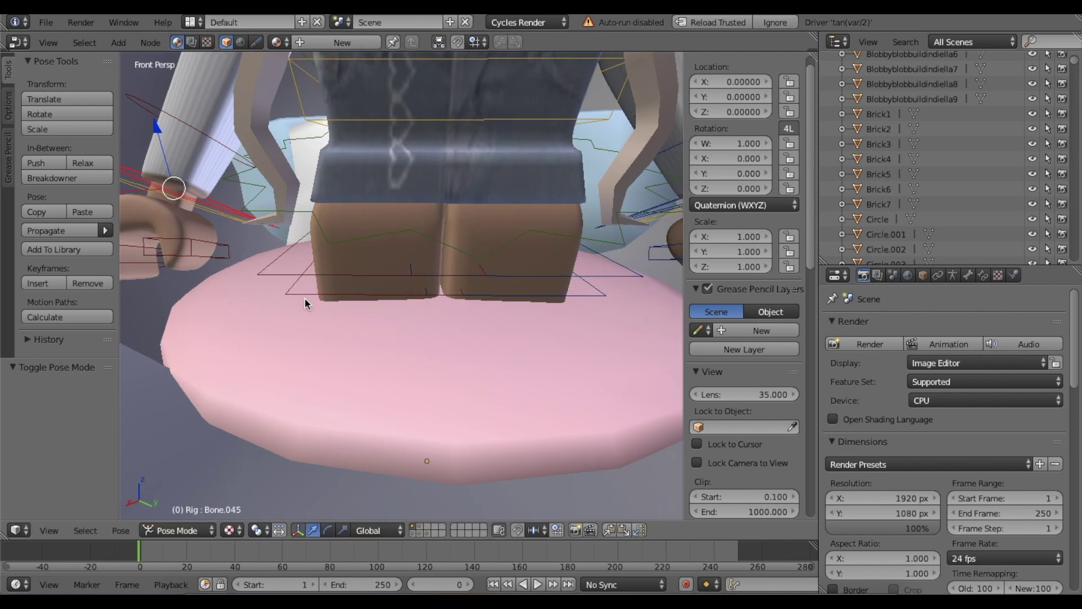
right_click(307, 270)
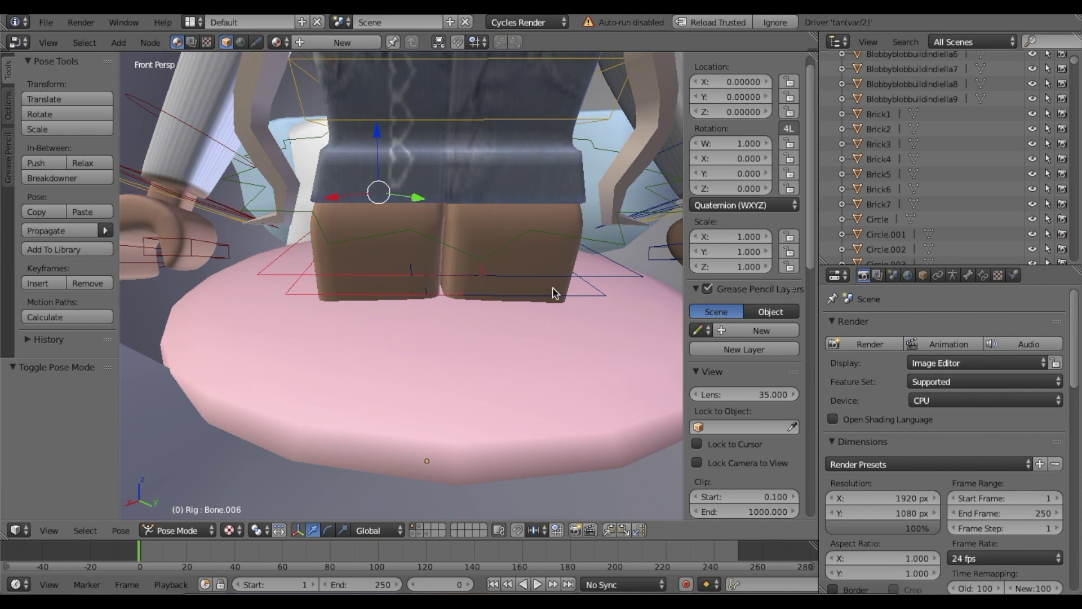
right_click(567, 276)
scroll(567, 276, down, 8)
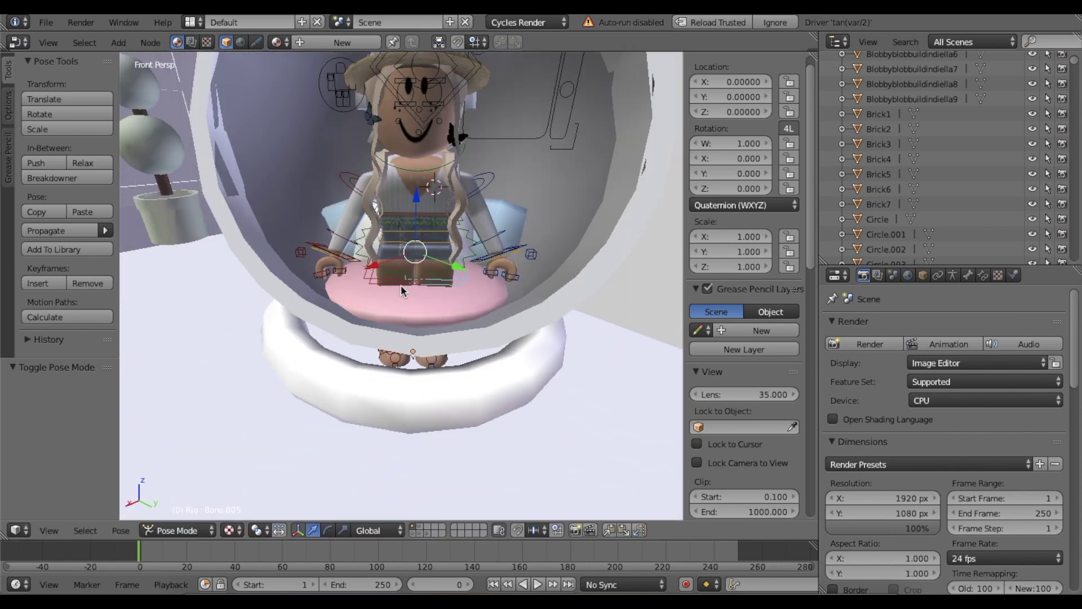
Rotate the hip bone about X and slightly about Z, then nudge it along Y.
click(329, 531)
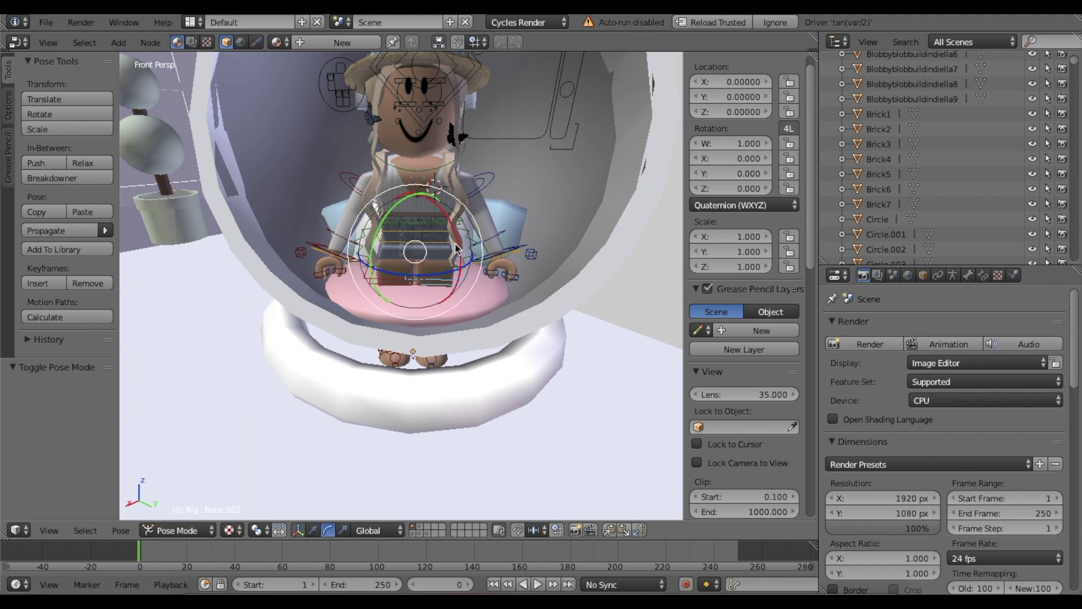
drag(456, 248, 385, 233)
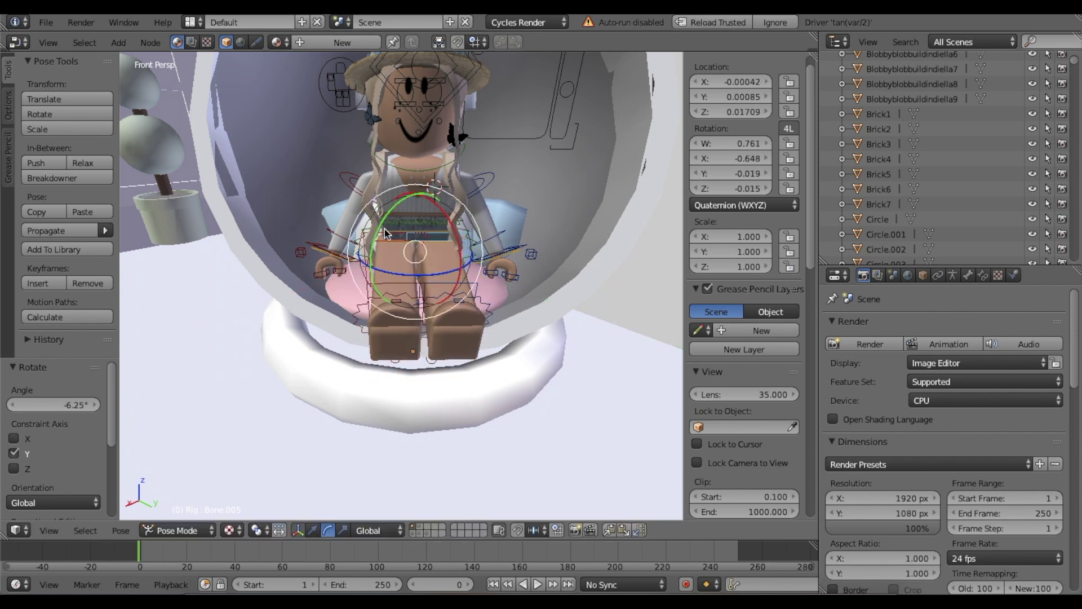
drag(399, 275, 451, 292)
click(312, 531)
Bend the right leg bone Bone.007 to -69.4° on X toward a seated pose.
key(shift+f)
key(w)
key(s)
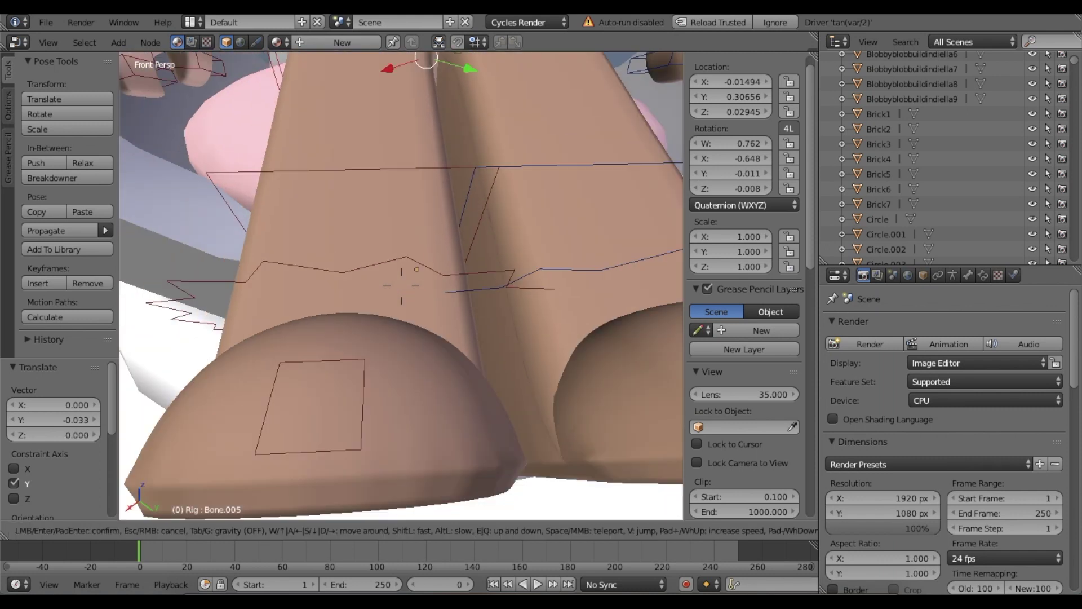
click(350, 249)
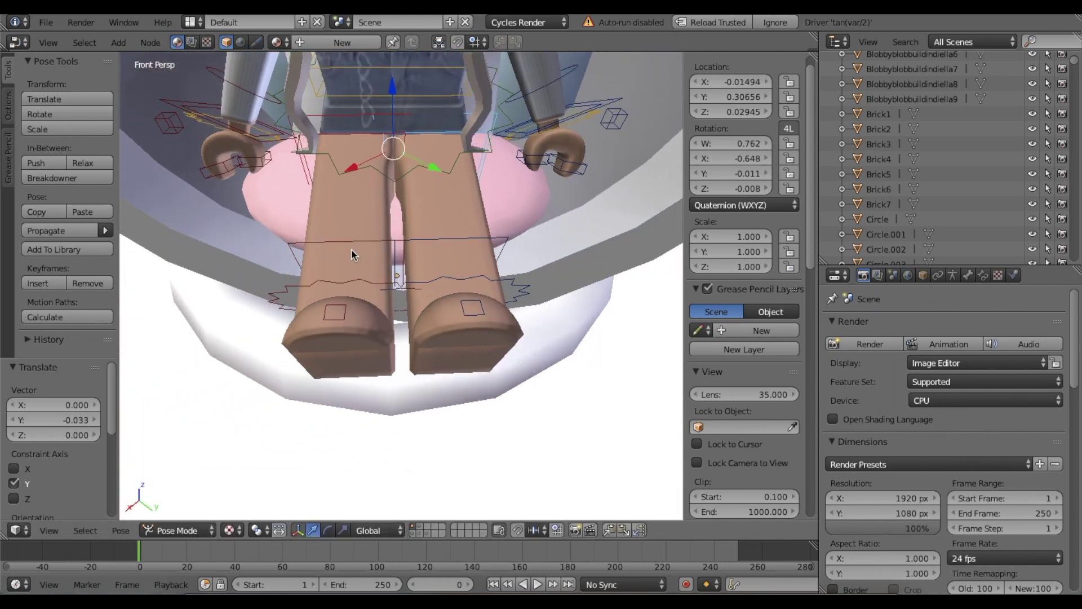
right_click(318, 244)
right_click(433, 244)
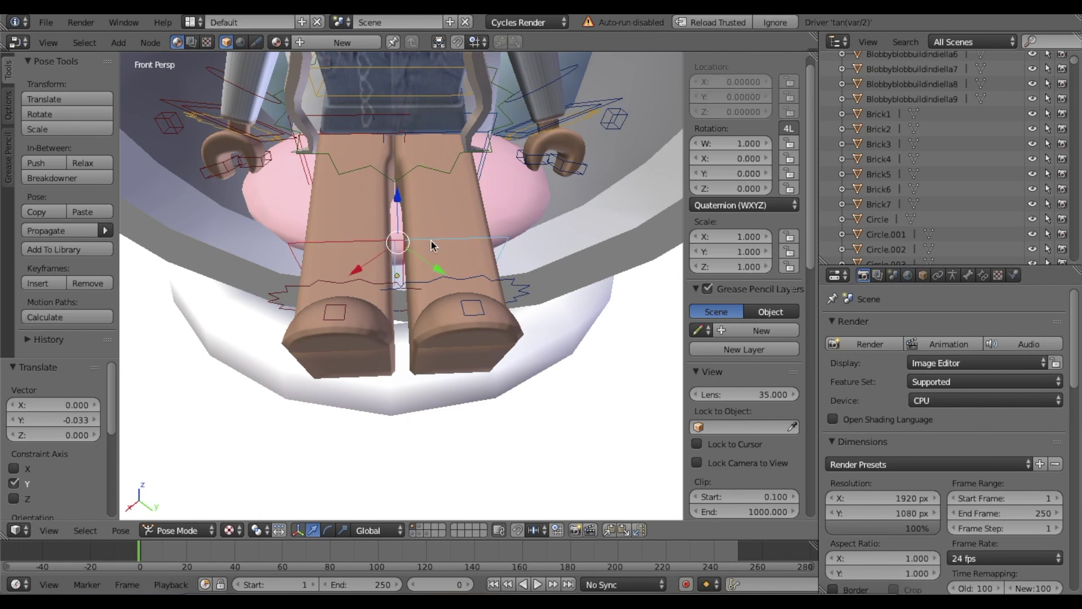
click(311, 532)
key(r)
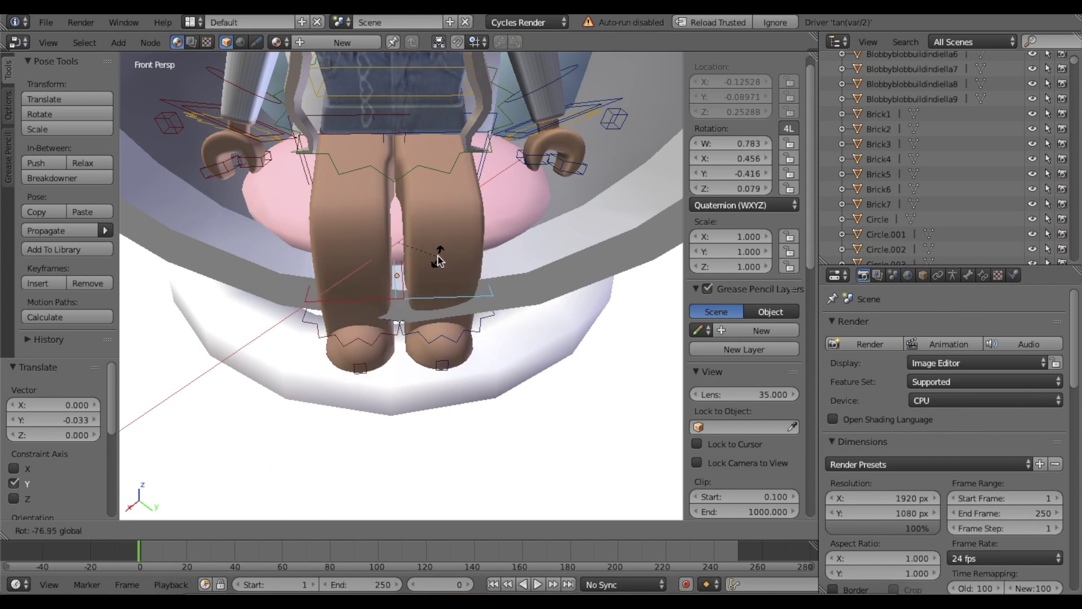
click(434, 249)
key(shift+f)
click(389, 289)
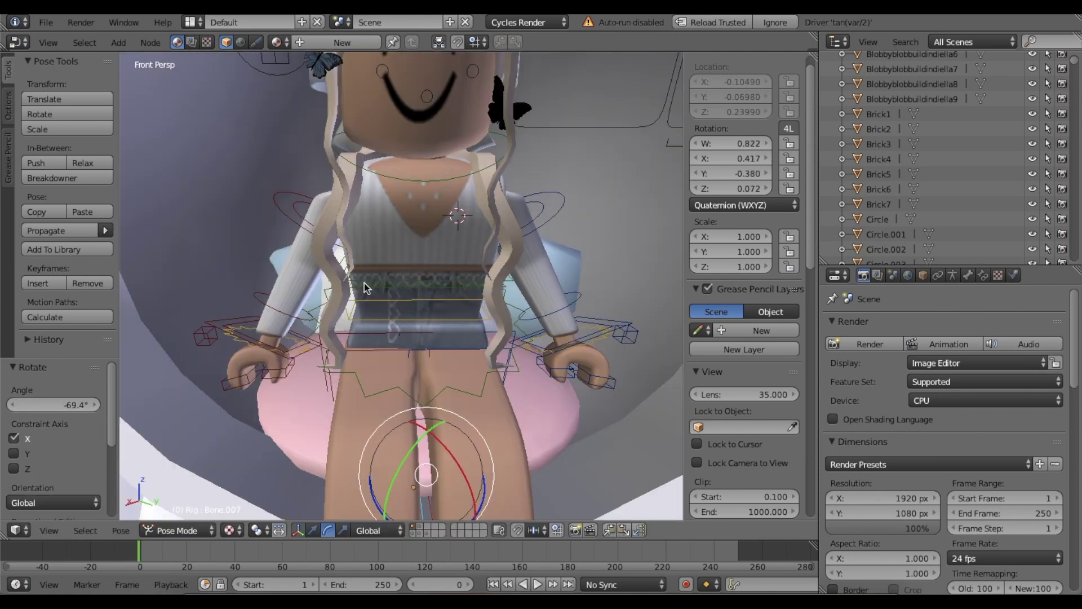
Tilt the torso bone slightly about X and give it a small twist on Y.
key(shift+f)
key(w)
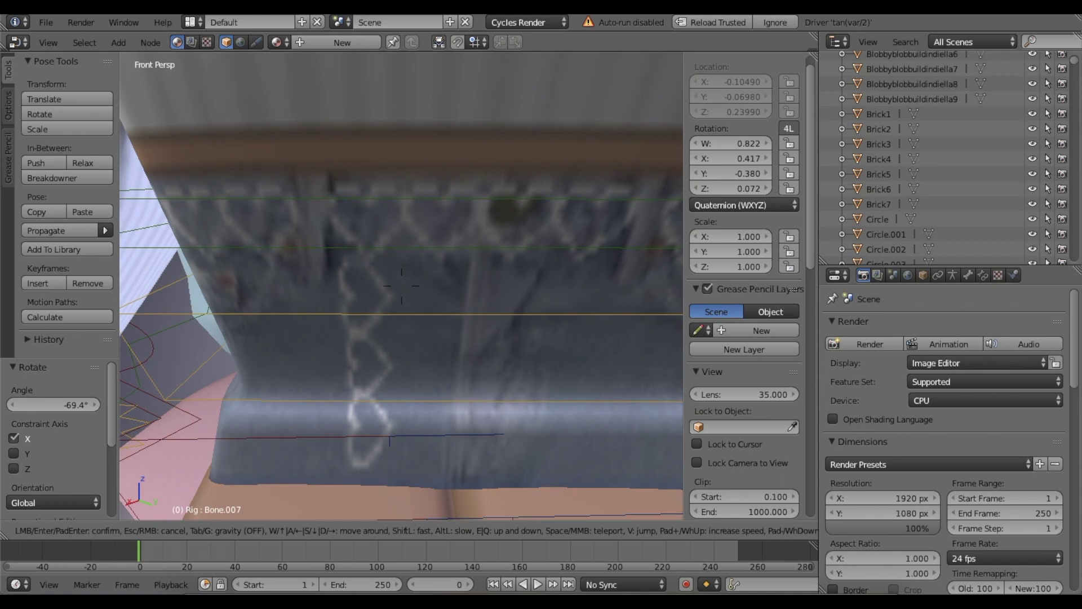
key(s)
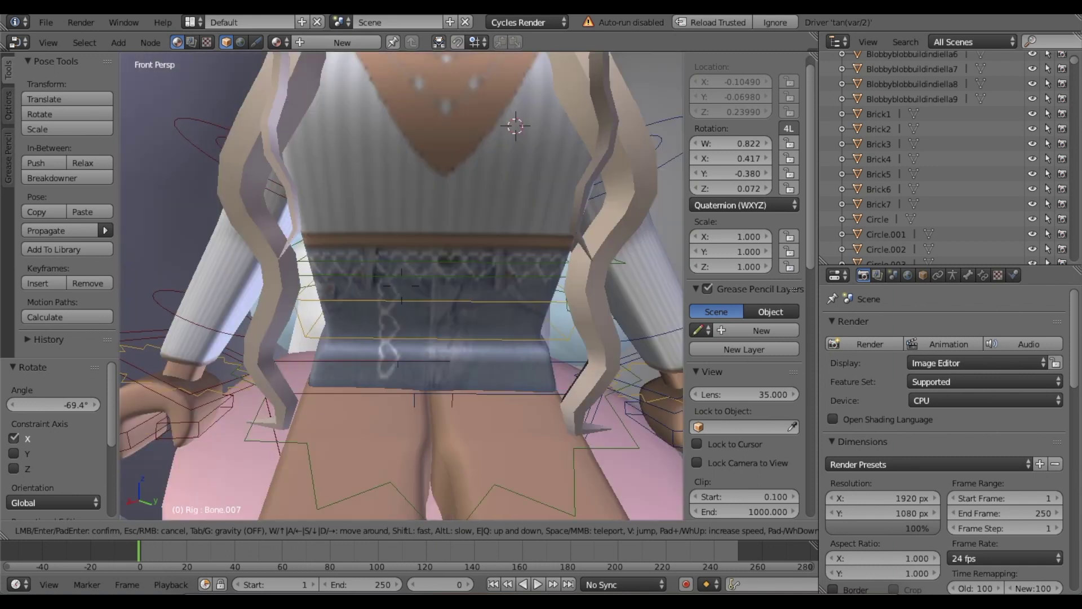
click(402, 286)
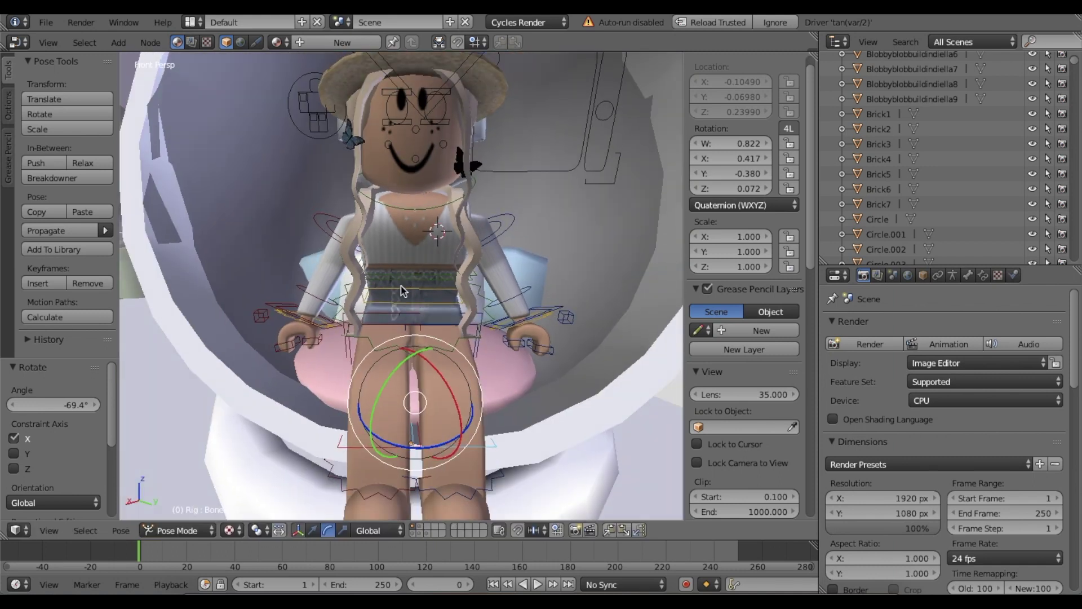
right_click(401, 280)
key(r)
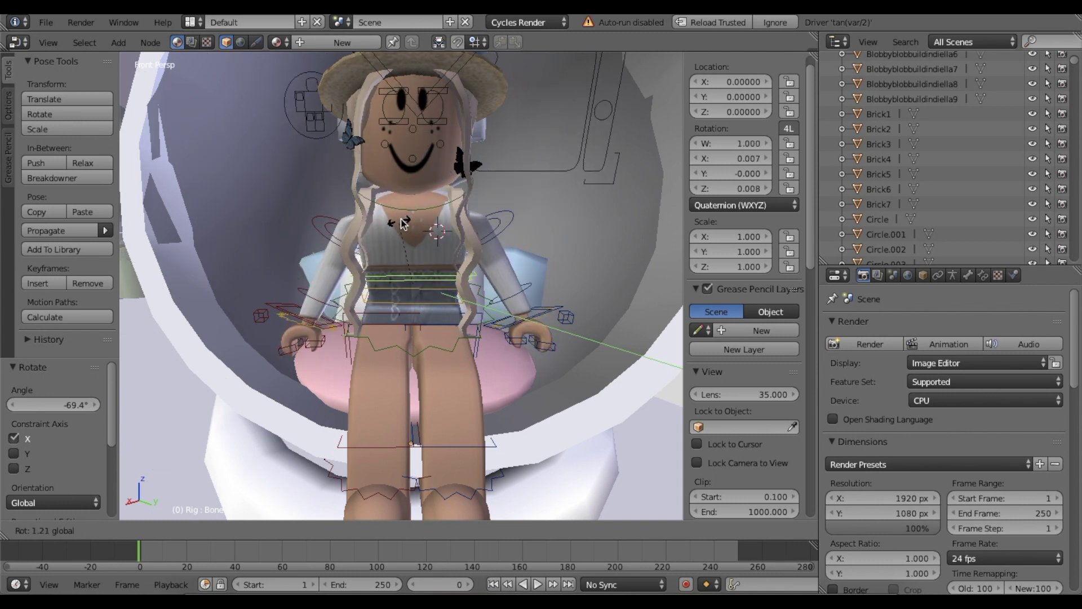
click(402, 225)
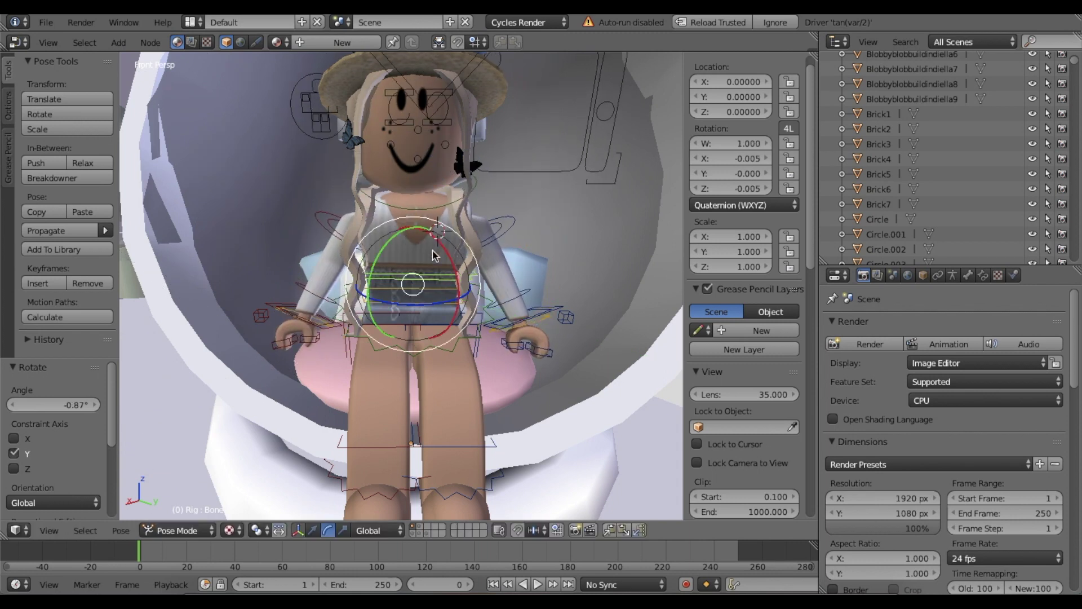
drag(449, 266, 445, 242)
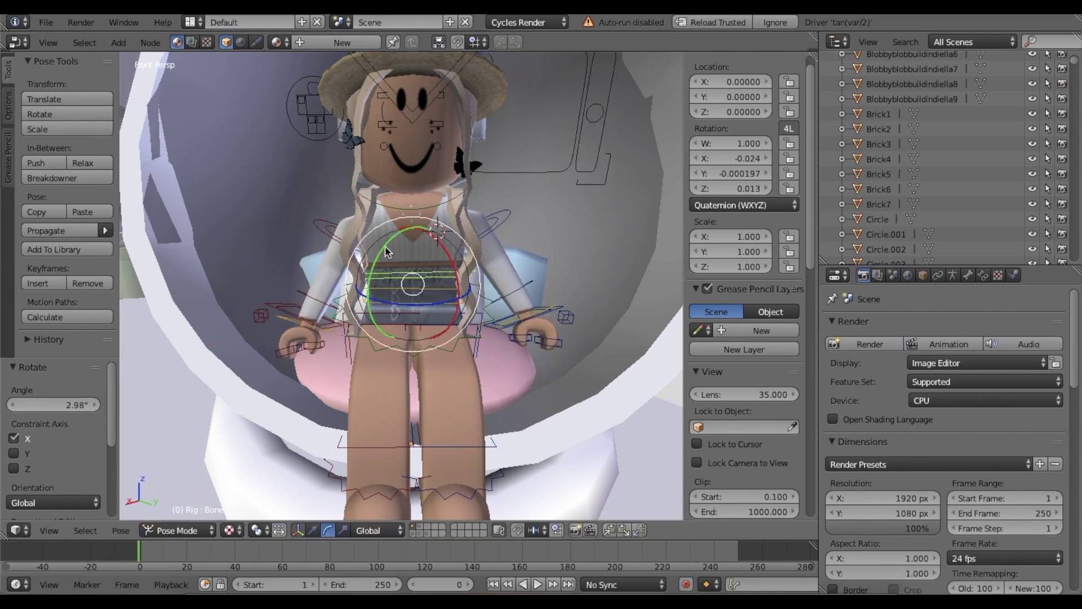
key(r)
key(y)
click(392, 248)
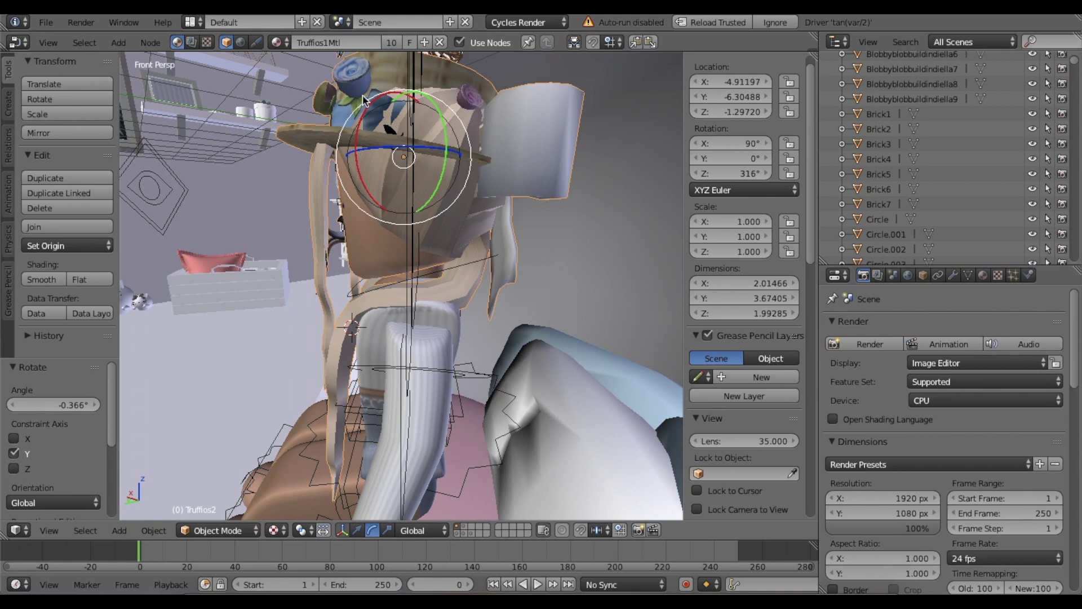
Rotate the Truffios2 hair accessory to 87.7°/-4.24°/317° so it follows the head.
drag(364, 103, 346, 107)
key(shift+f)
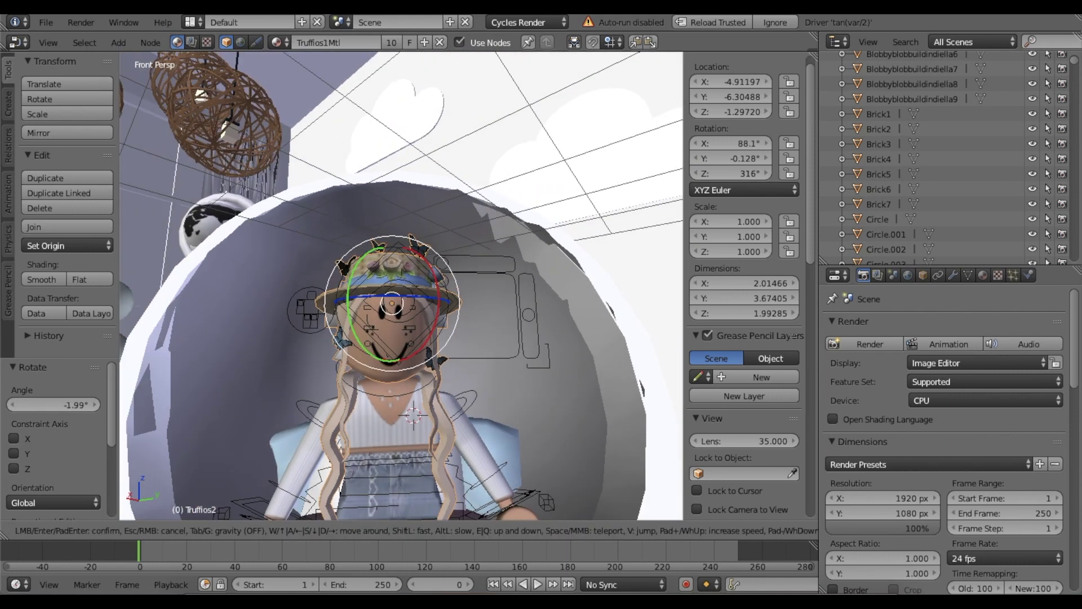
click(400, 285)
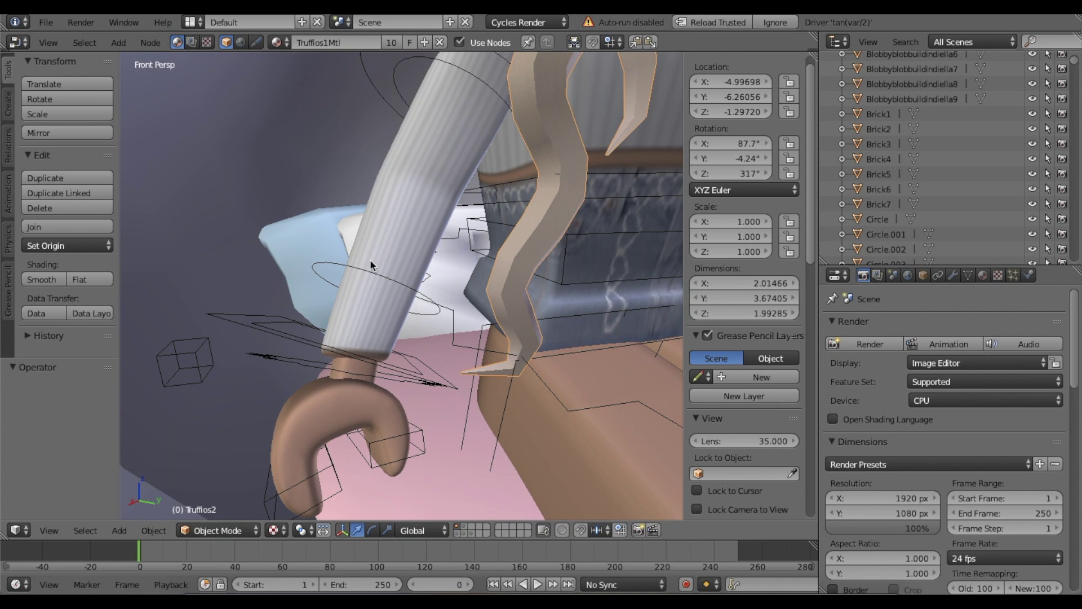
Rotate the upper arm bones Bone.011 and Bone.010 into a new pose.
right_click(354, 269)
key(shift+f)
key(s)
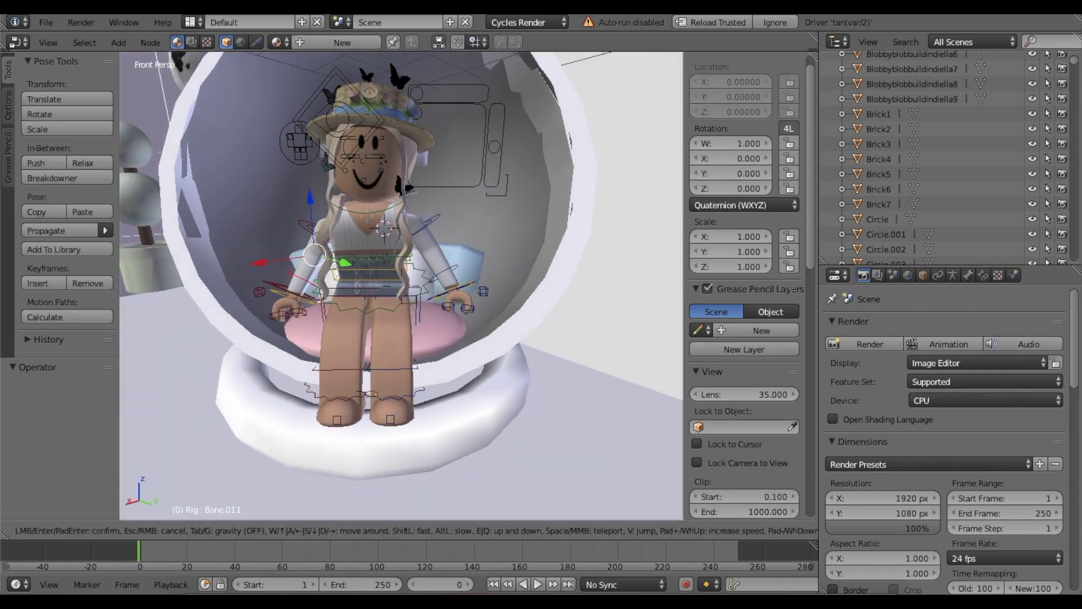
click(324, 494)
click(327, 531)
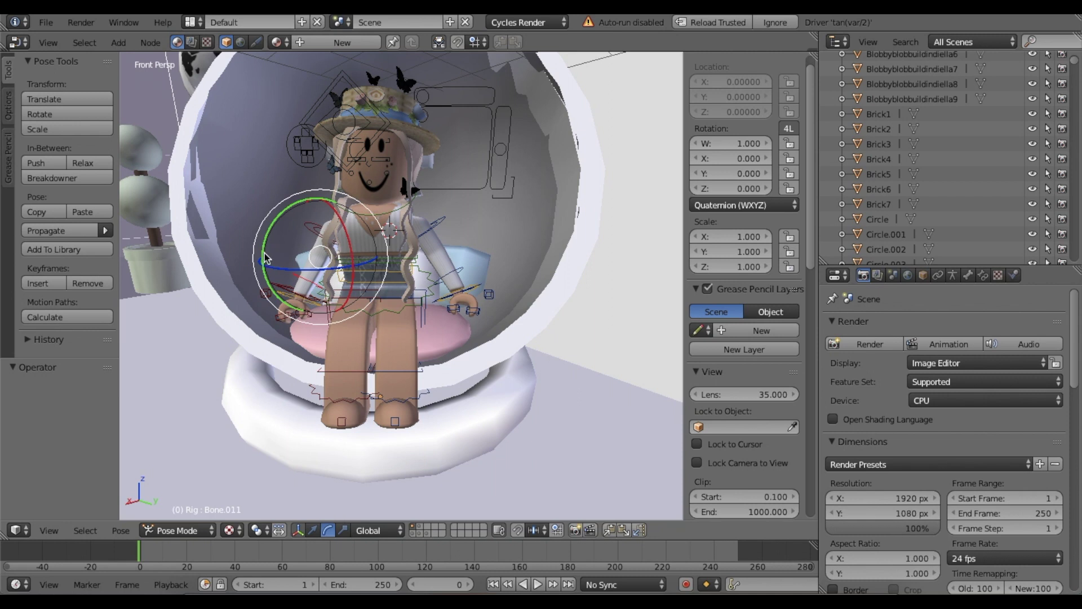
drag(265, 258, 334, 247)
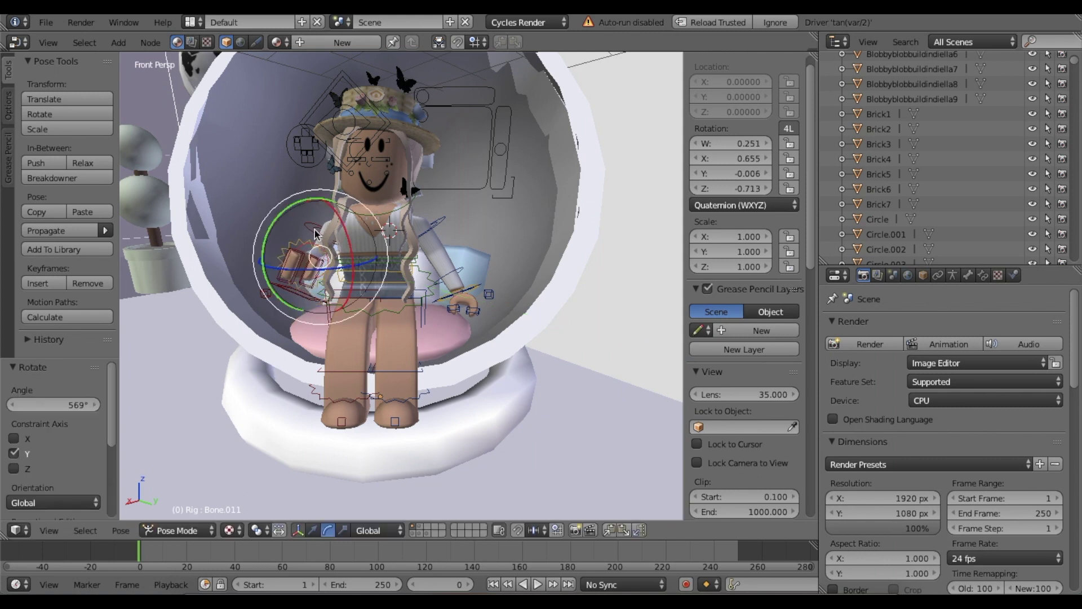
right_click(315, 234)
drag(315, 235, 363, 225)
Rotate the forearm bone Bone.014 so the forearm and hand swing forward.
key(shift+f)
key(w)
click(401, 286)
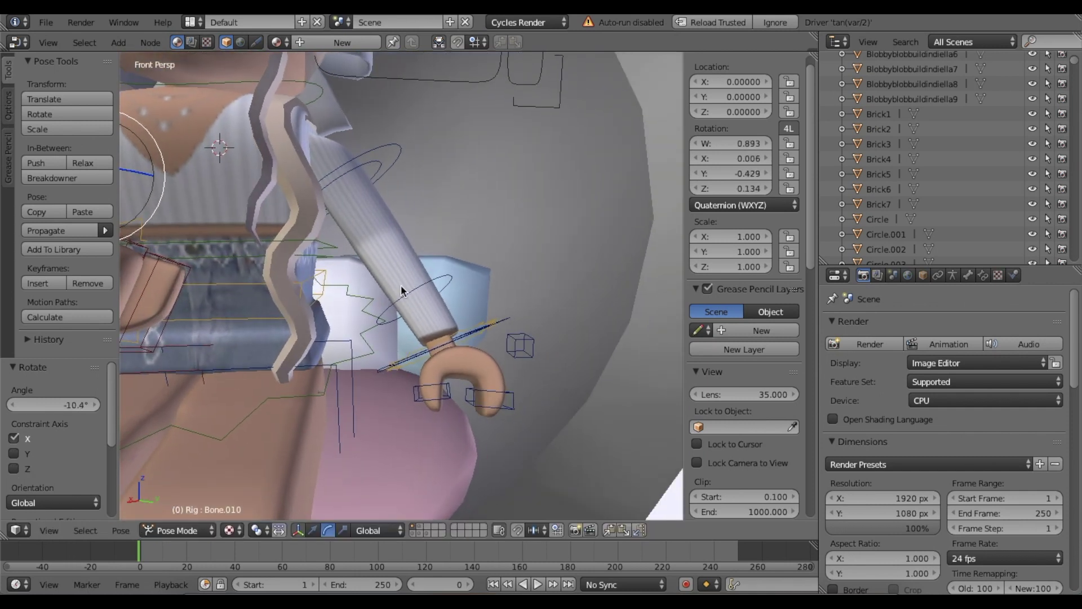
right_click(407, 289)
drag(417, 262, 362, 168)
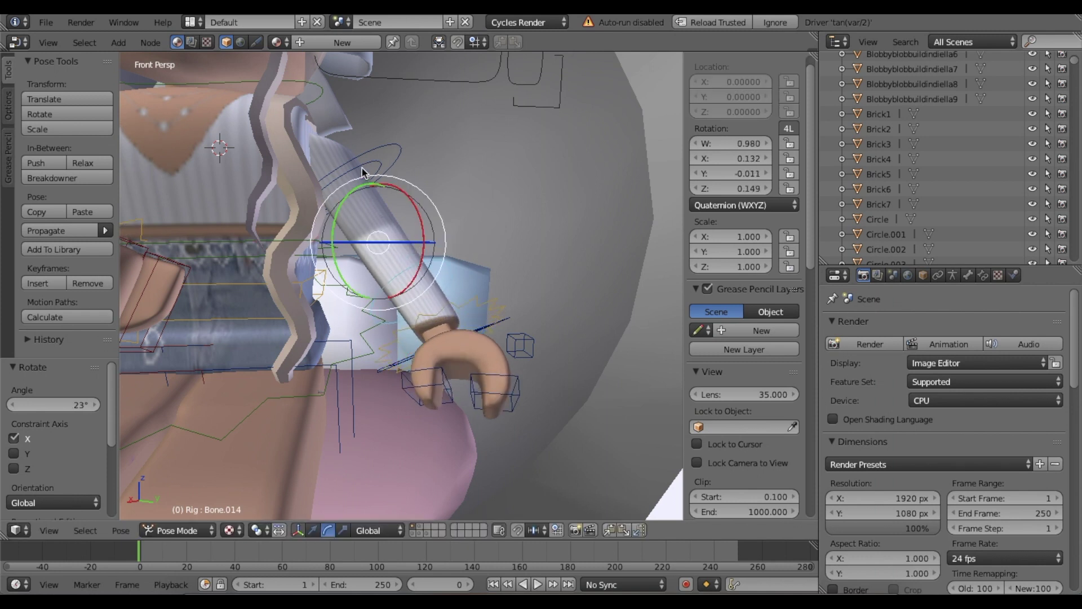
Rotate hand bone Bone.013 and wrist bone Bone.012 to quaternion 0.986/-0.122/0.105/-0.053.
right_click(391, 161)
key(r)
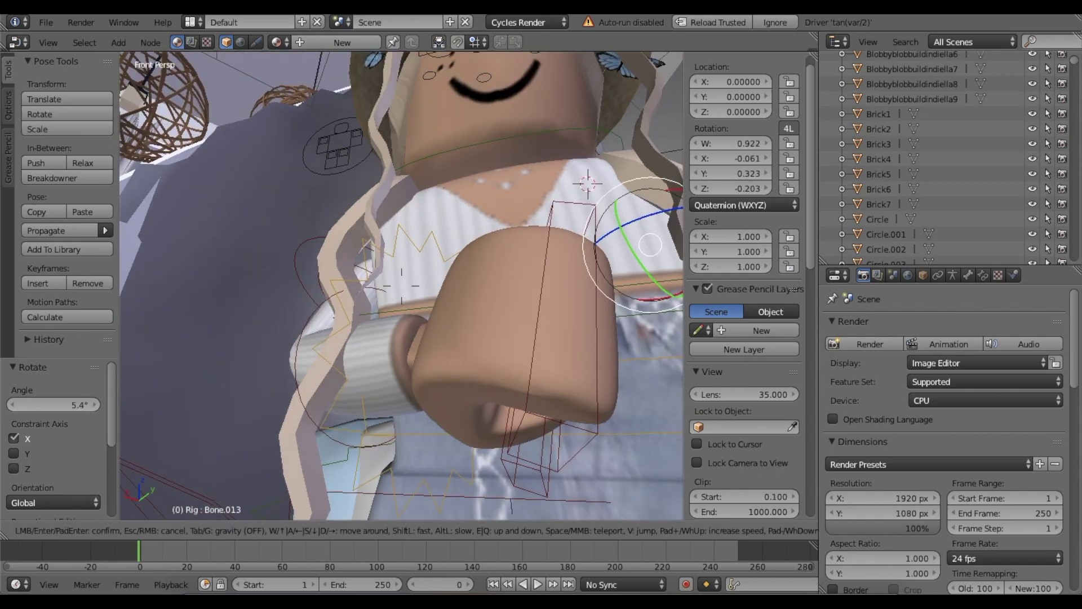
click(407, 232)
right_click(394, 236)
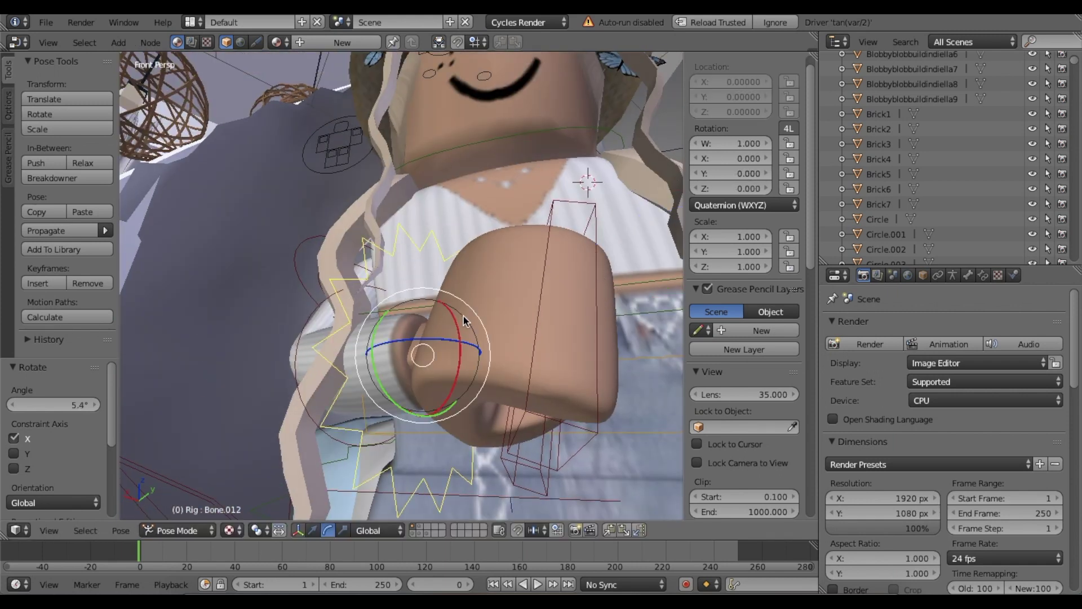
key(r)
click(396, 347)
key(r)
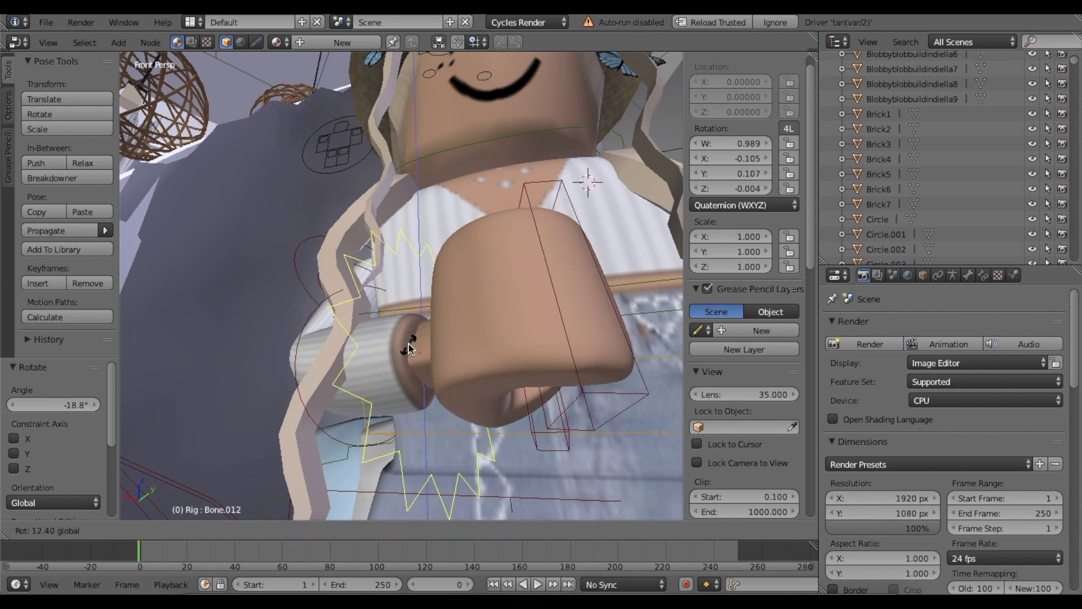
click(397, 348)
key(shift+f)
key(Escape)
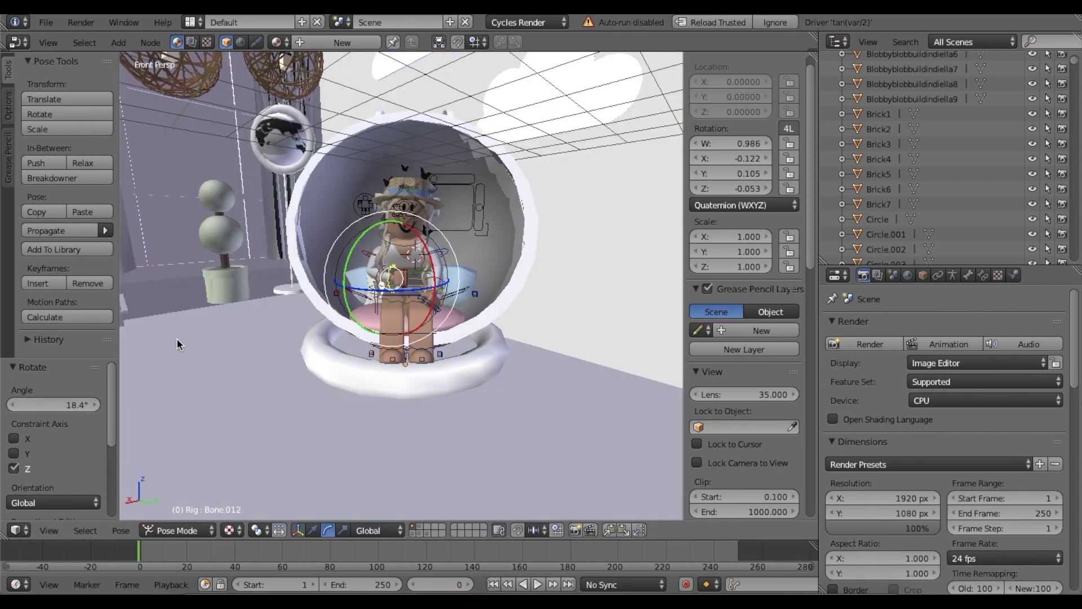
Add a camera, view through it, and fly it back to 3.812/2.106/-2.079.
right_click(225, 279)
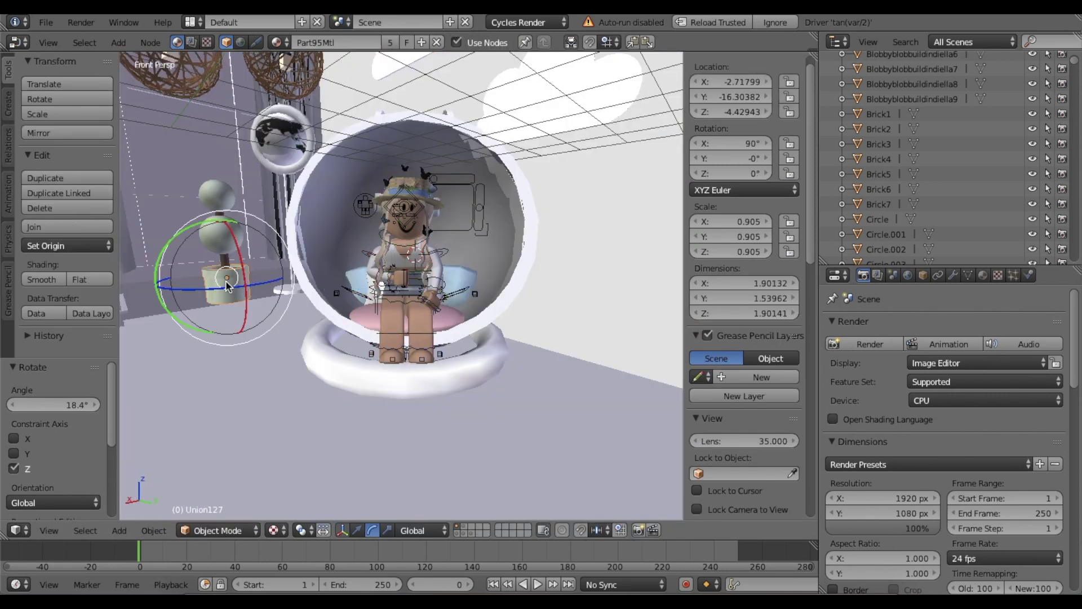
click(119, 530)
click(154, 357)
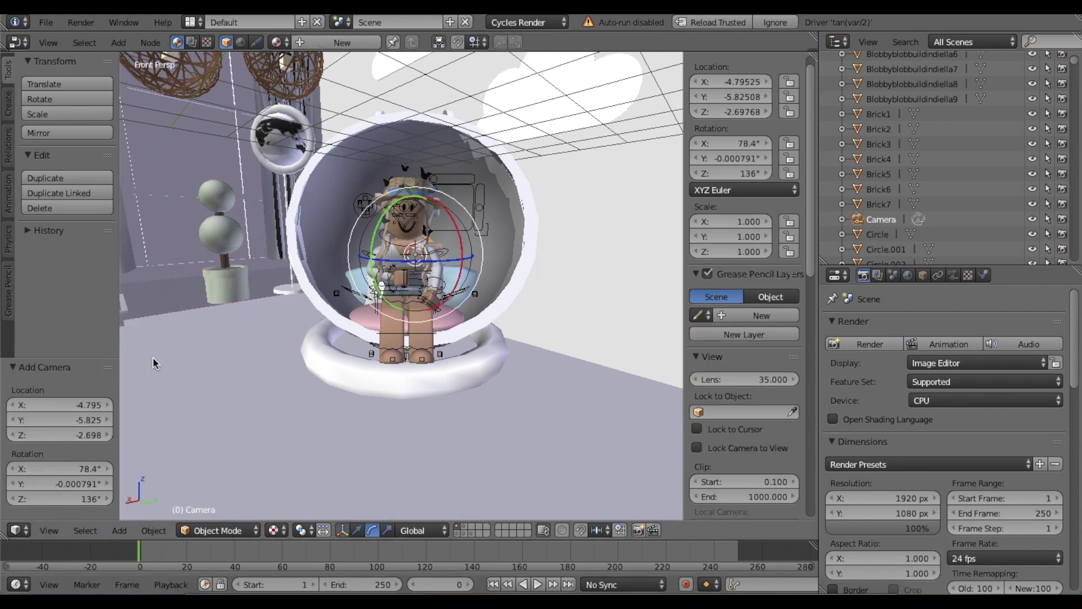
click(44, 535)
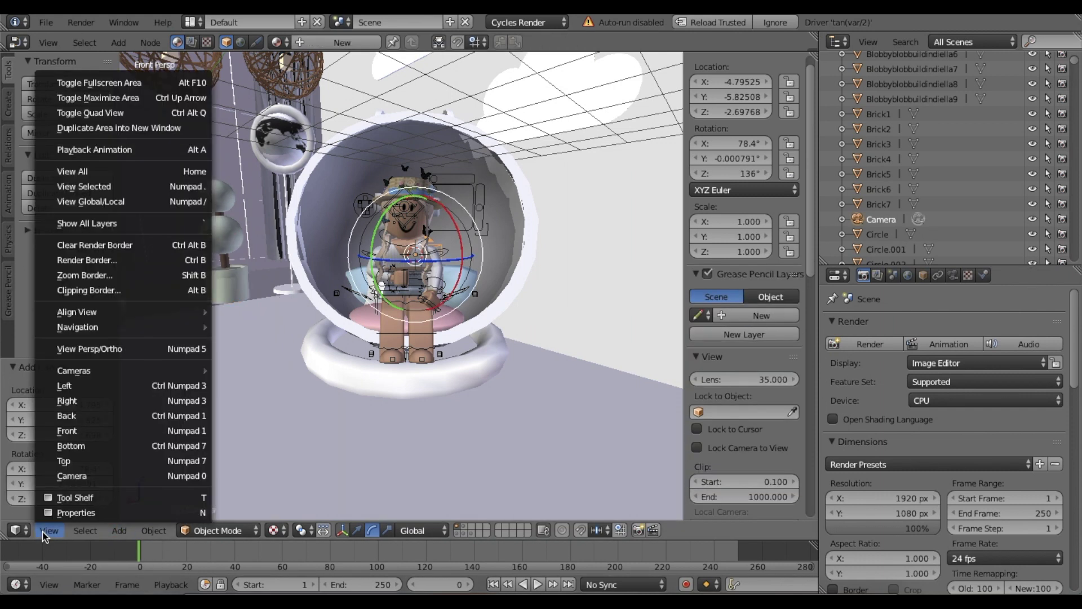
click(62, 478)
key(shift+f)
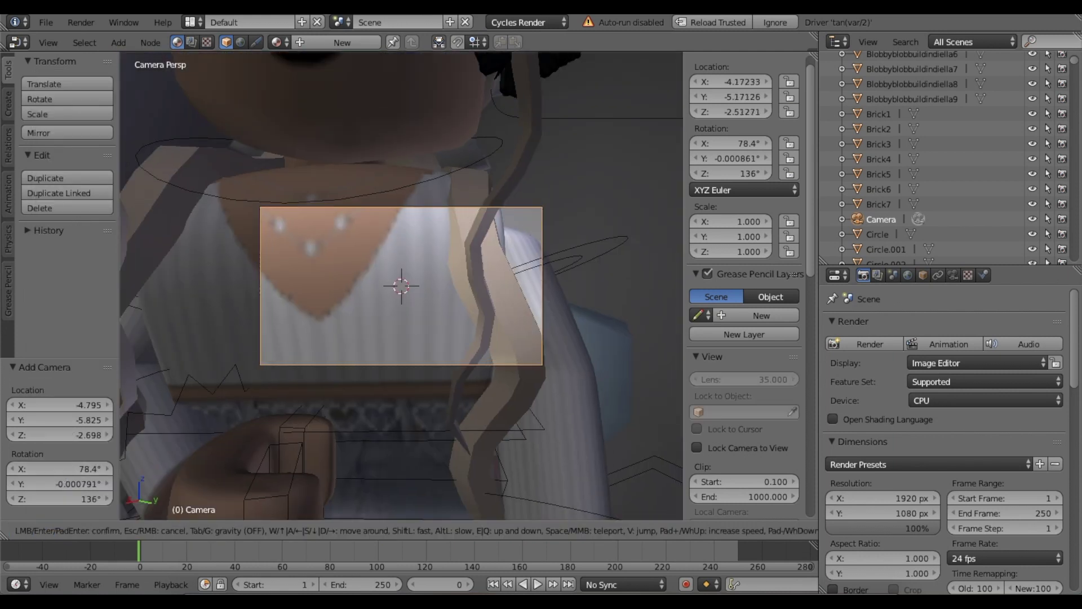
key(s)
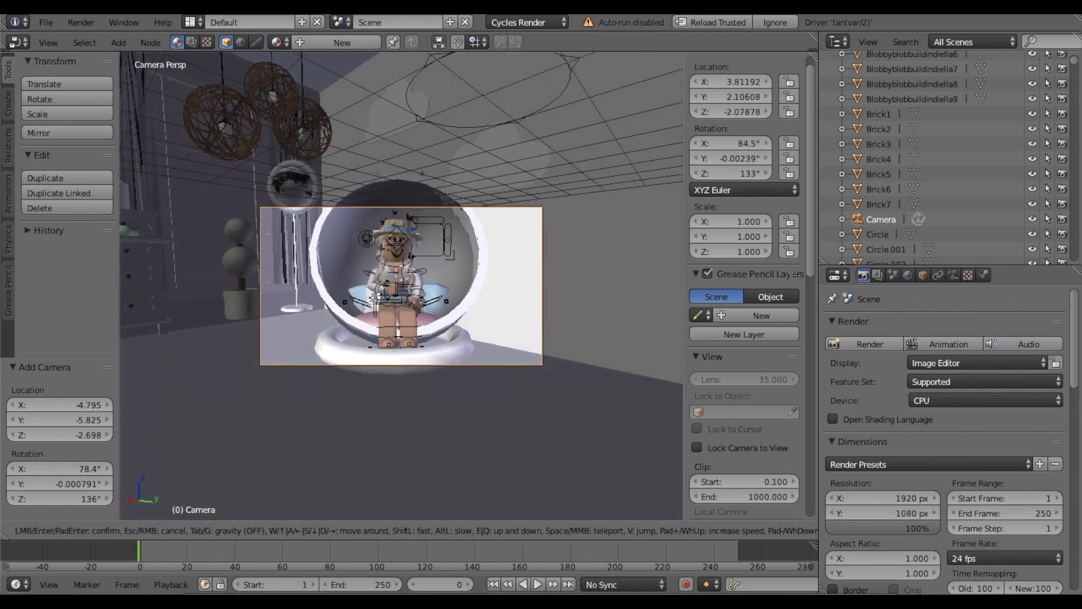
Set the render resolution to 1920 × 1782 px.
key(Return)
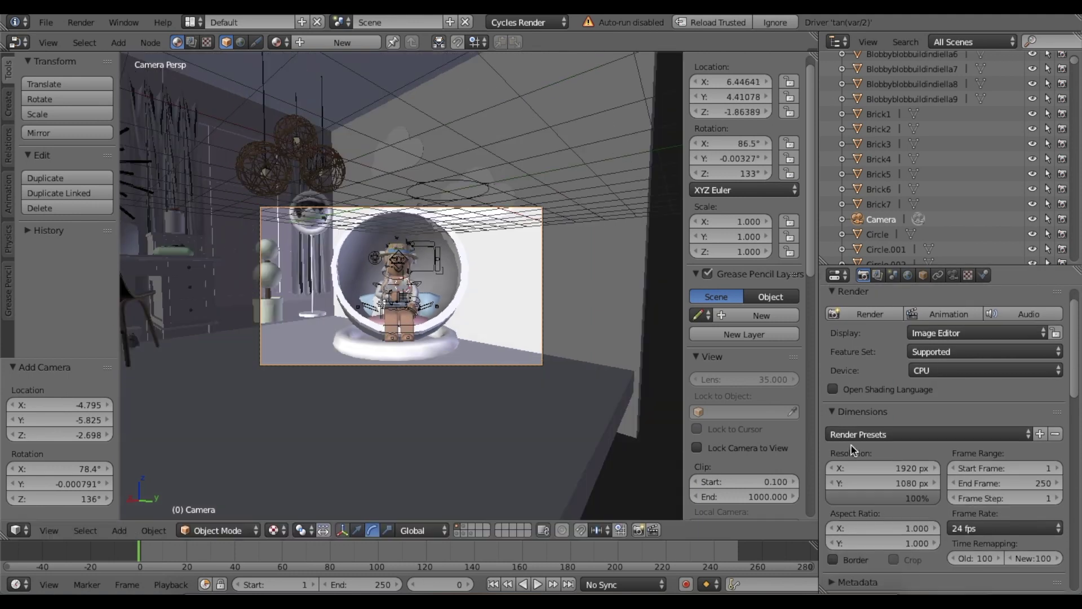
scroll(844, 401, down, 4)
drag(848, 445, 815, 420)
click(862, 419)
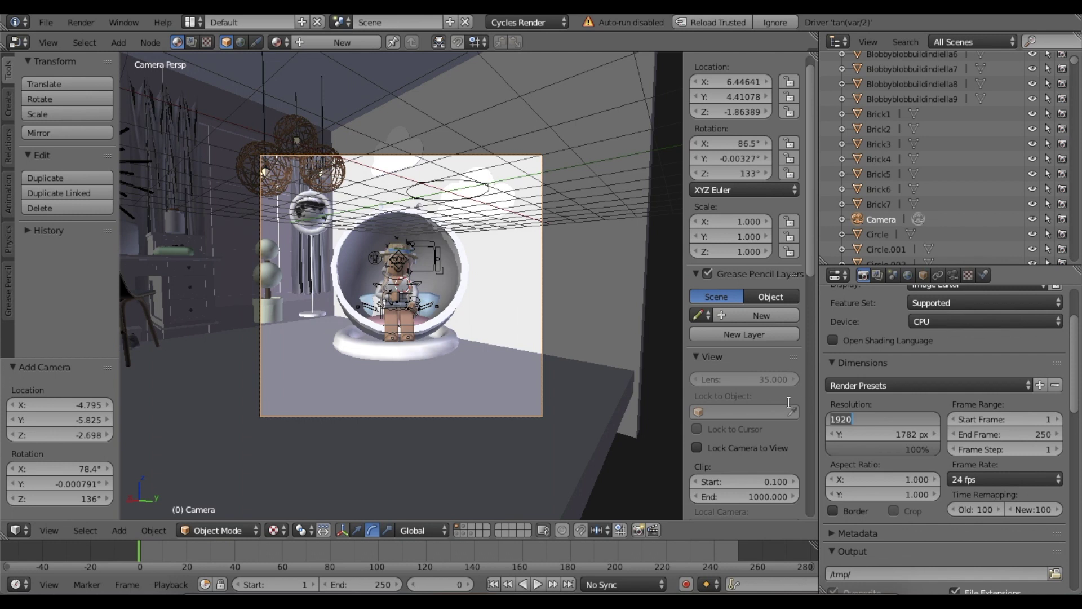
key(Return)
Move the camera closer to the egg chair and switch the viewport to Rendered shading.
key(shift+f)
key(w)
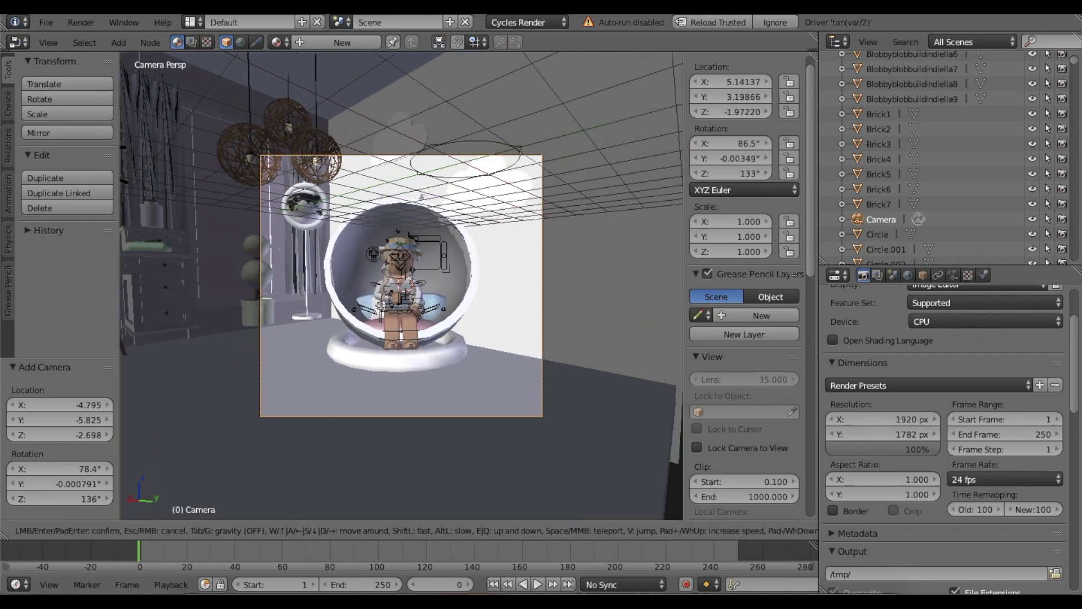
key(Return)
click(273, 530)
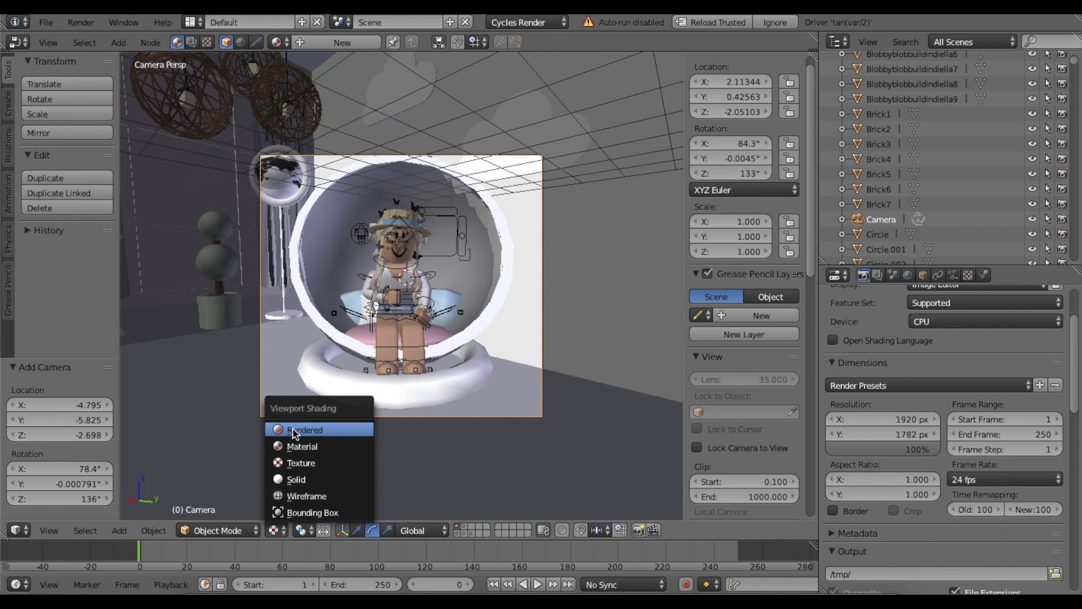
click(293, 430)
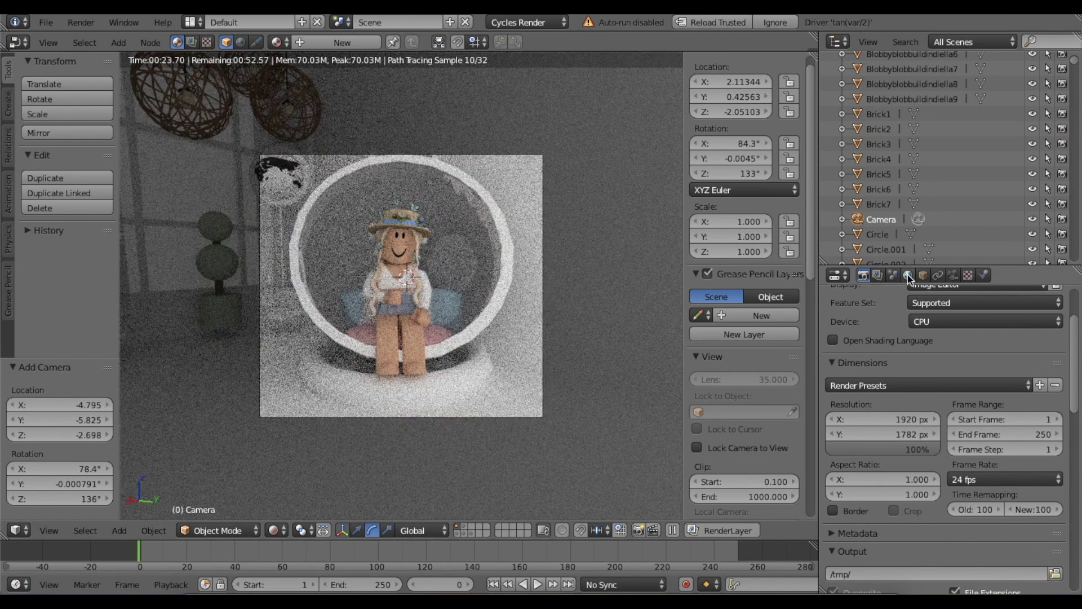
Tint the World colour a warm salmon pink and set its brightness to 0.3.
click(908, 275)
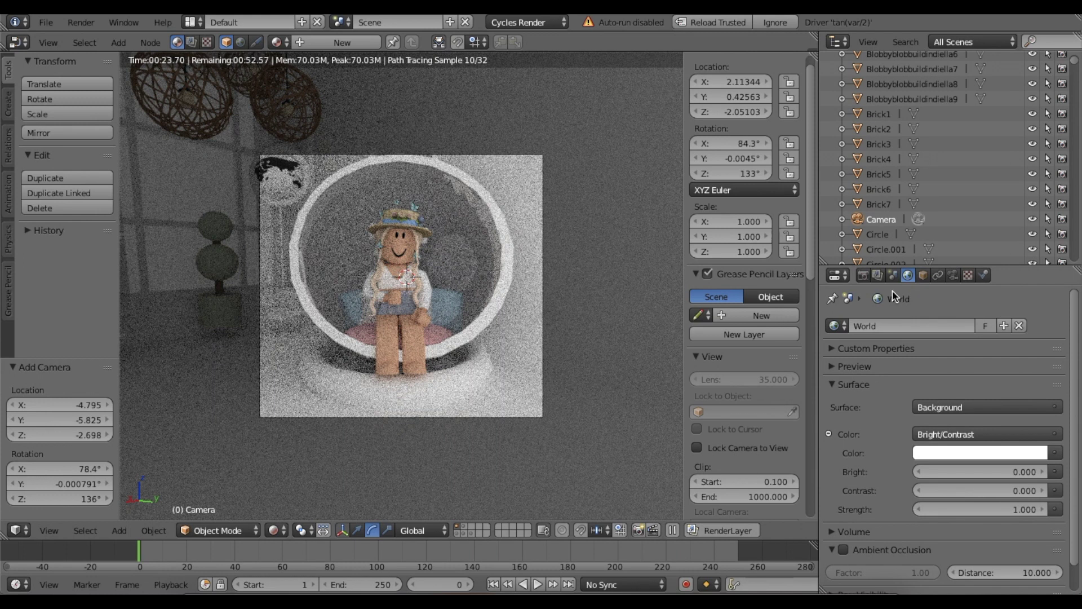
click(933, 451)
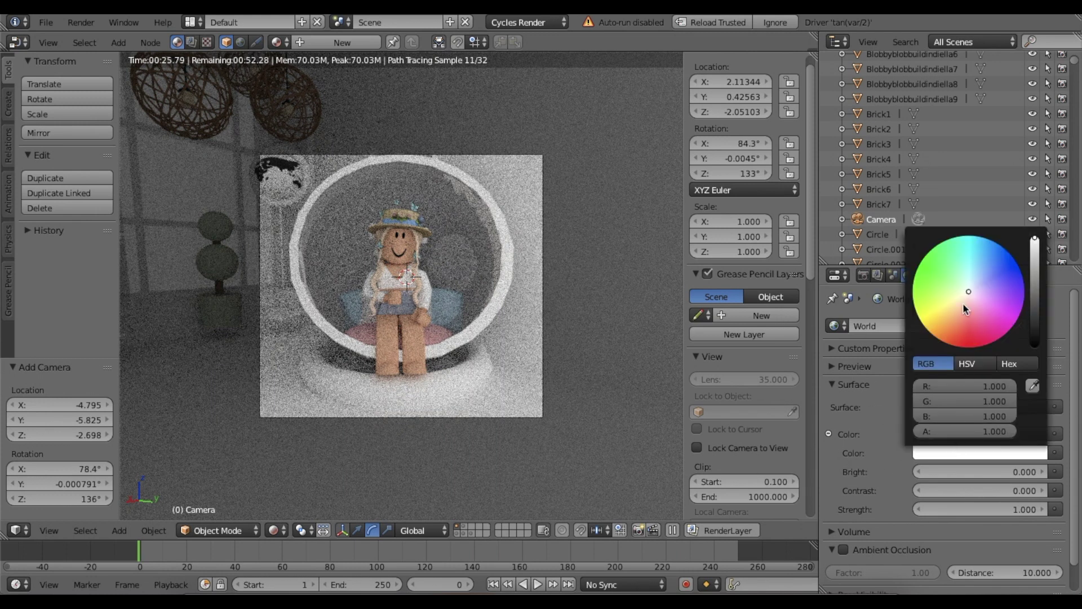
drag(963, 303, 964, 307)
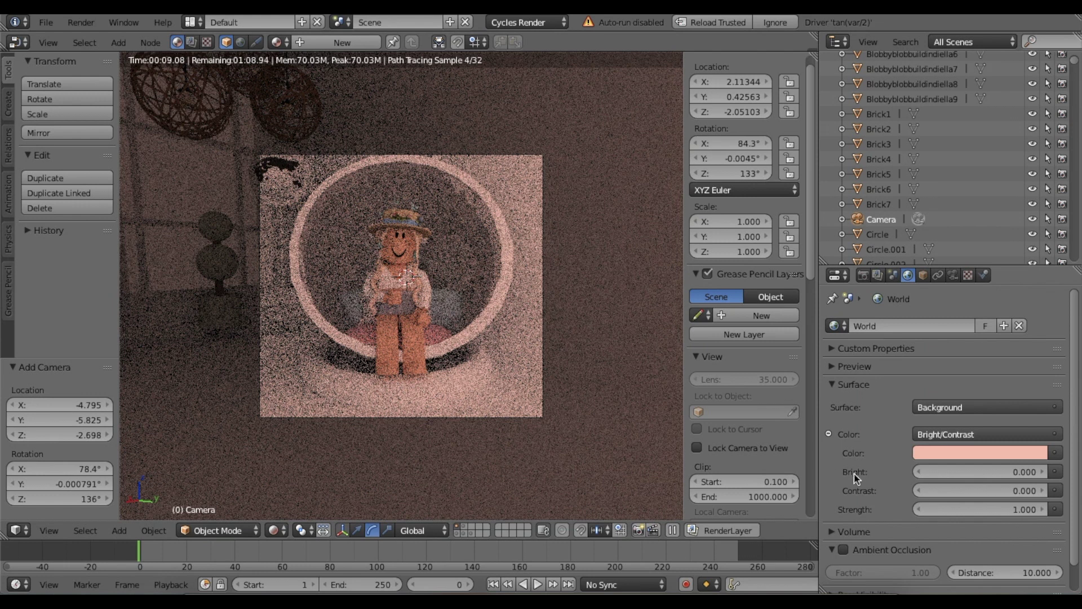
drag(925, 472, 970, 472)
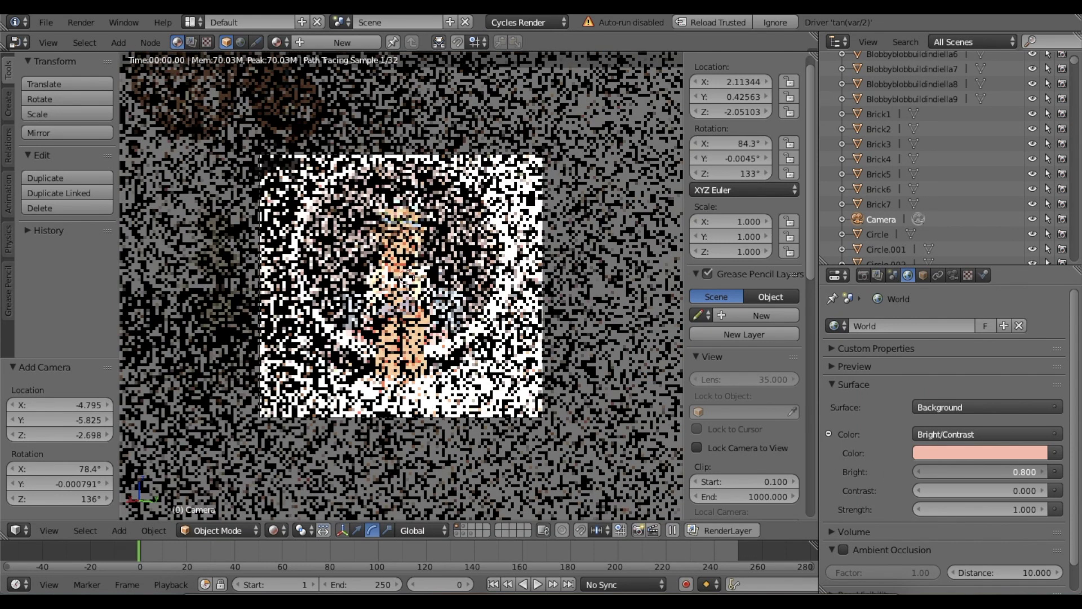
click(948, 471)
text(0.6)
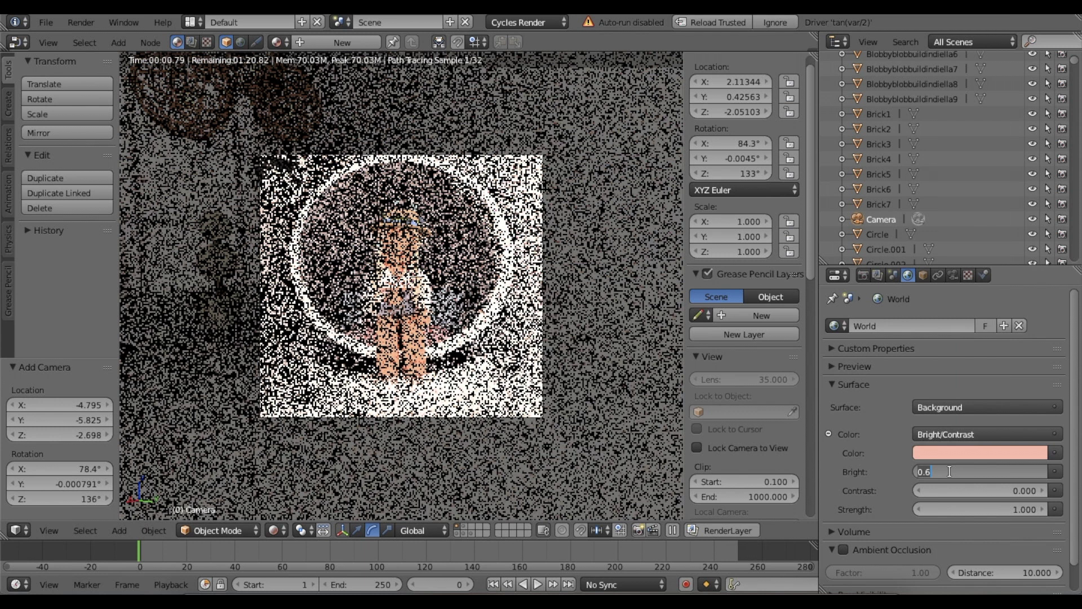
text(0.3)
key(Return)
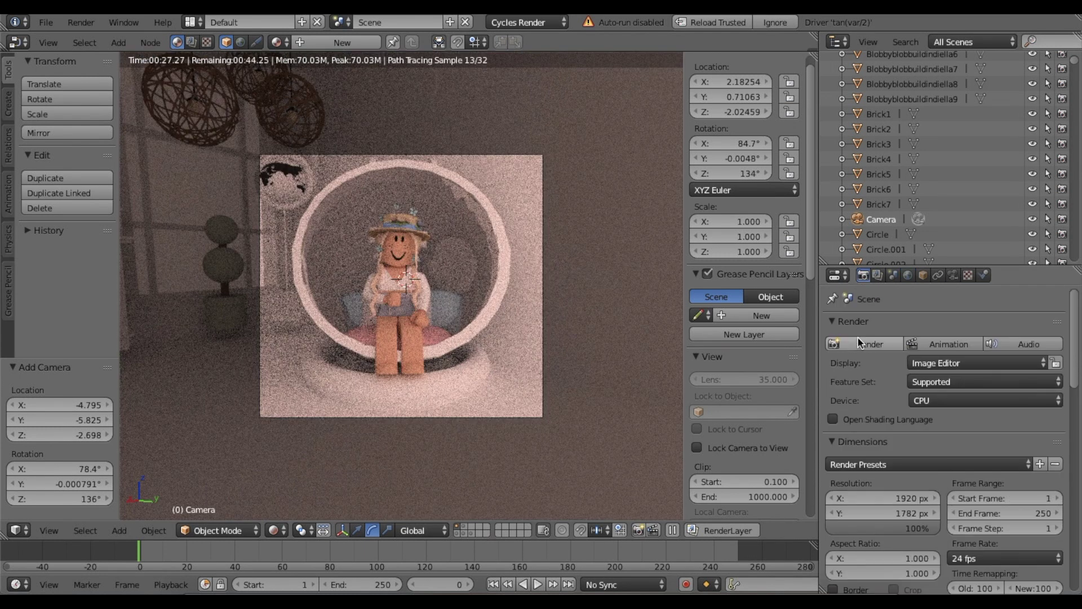
Render the final image of the seated avatar holding a mug.
click(866, 346)
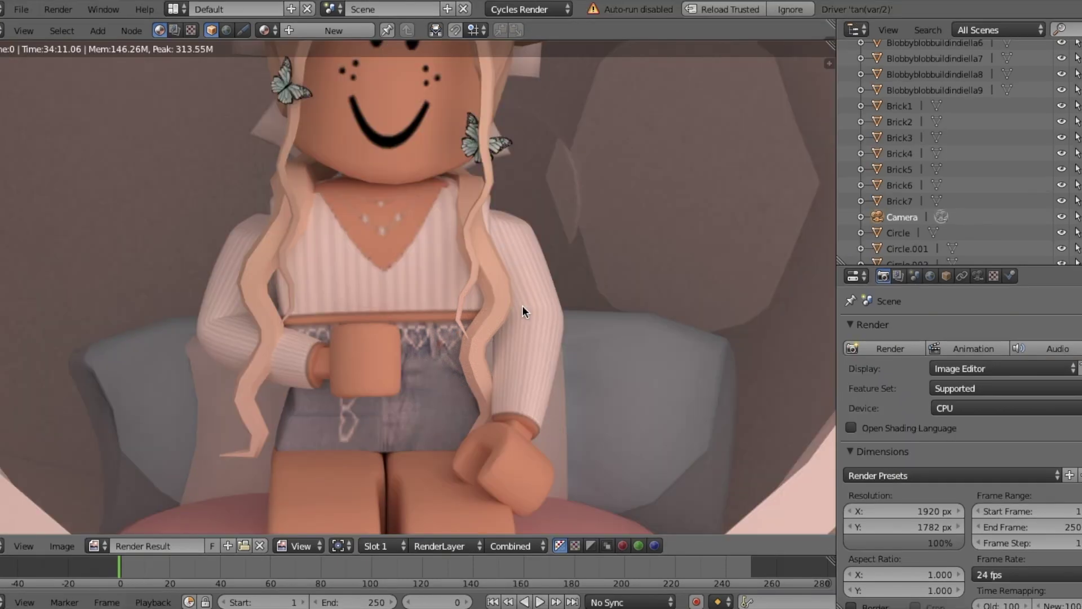
Save the render image to the Desktop folder as tutorial.png.
click(70, 543)
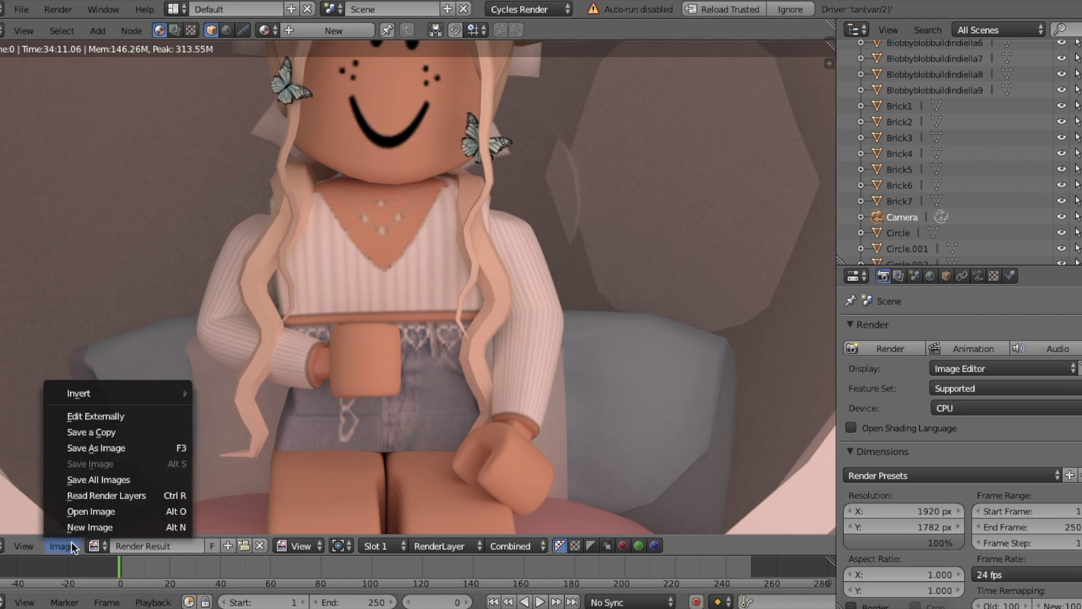
click(111, 446)
click(33, 172)
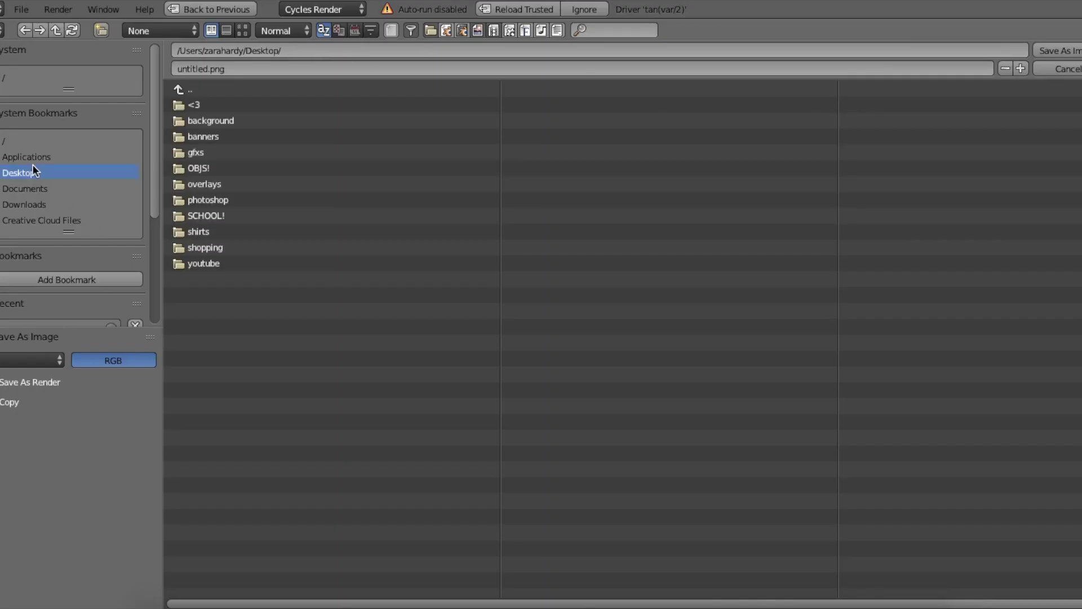
text(tutorial)
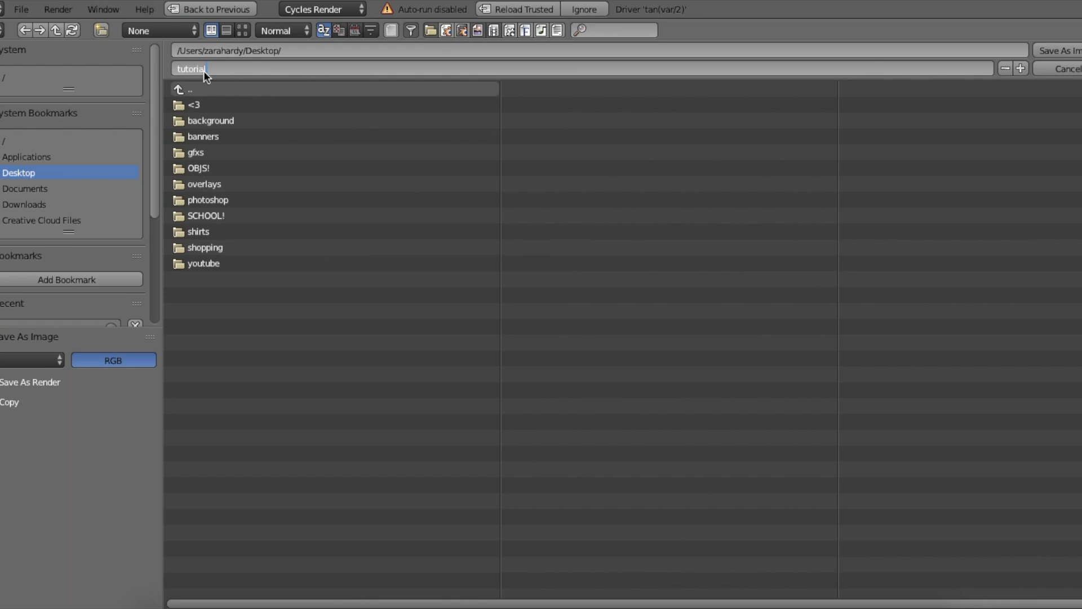
key(Return)
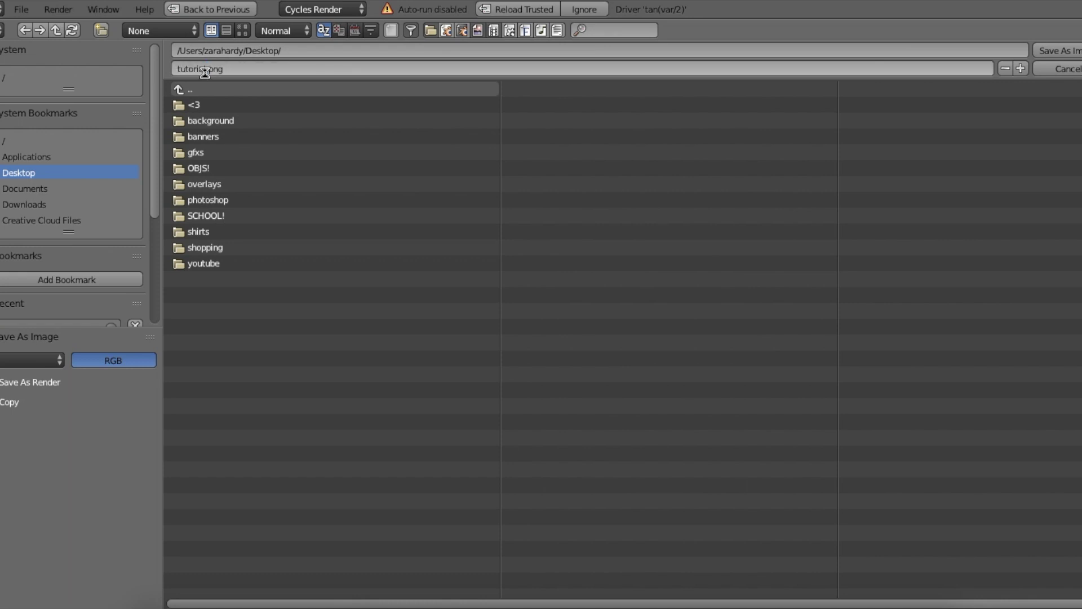